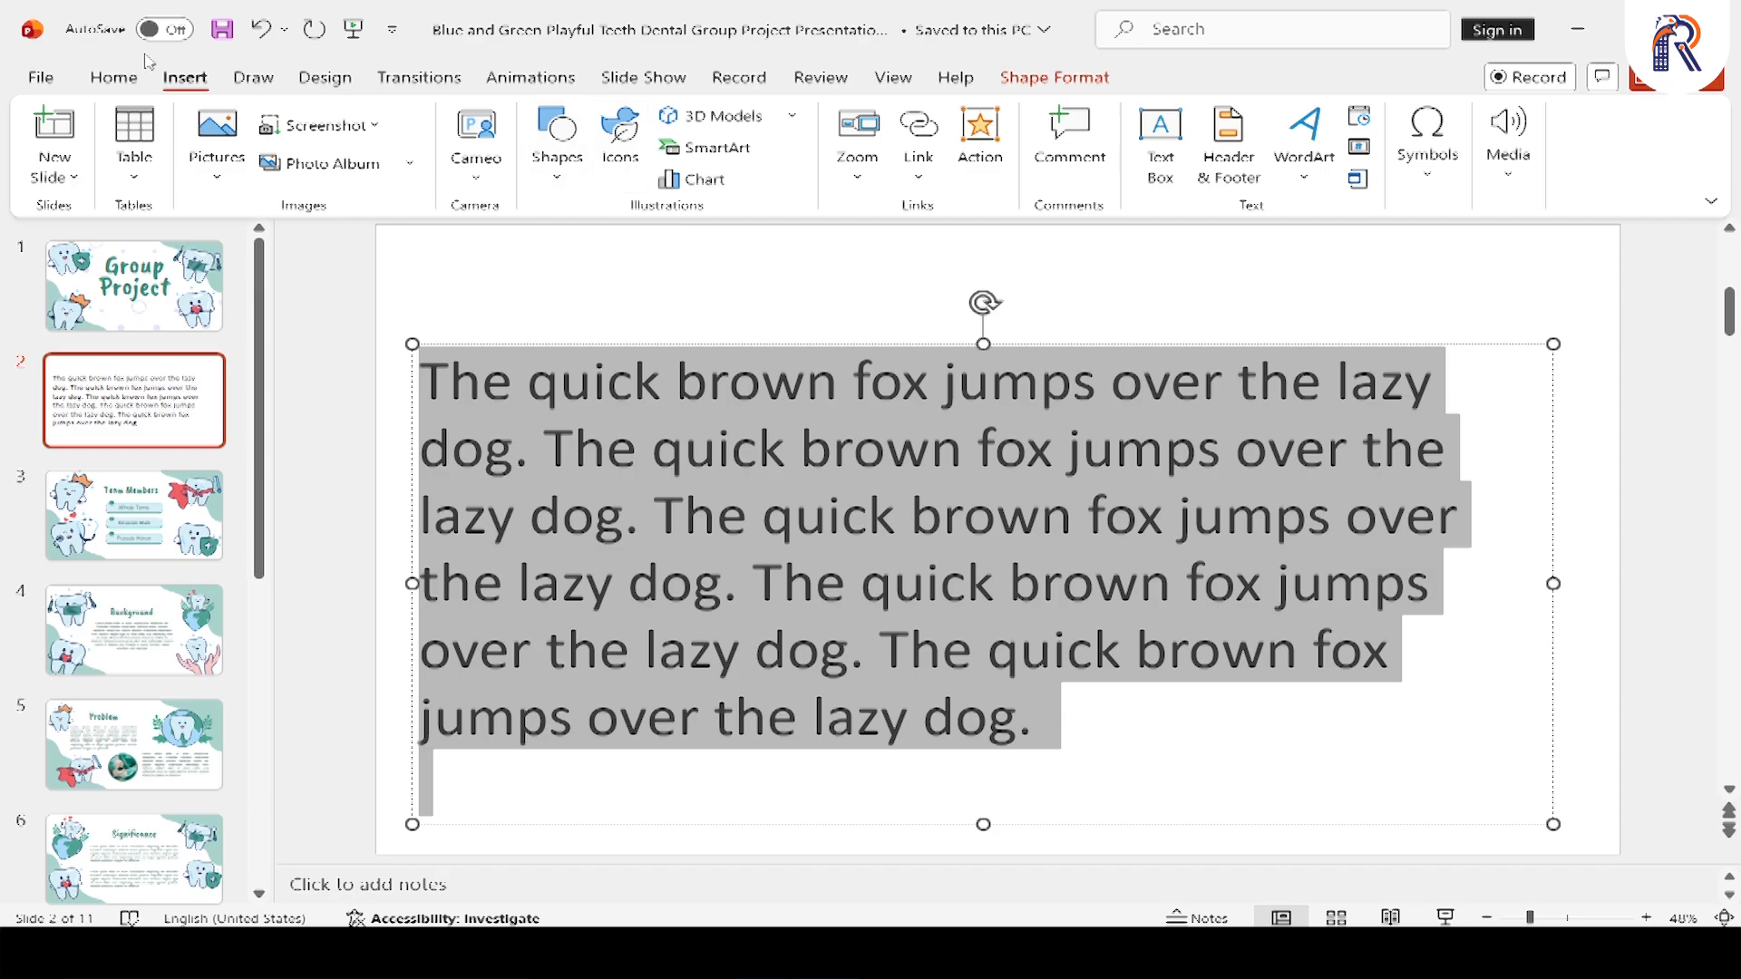
Create a blank presentation and add five new slides after the title slide
{"action": "left_click", "coordinate": [67, 80]}
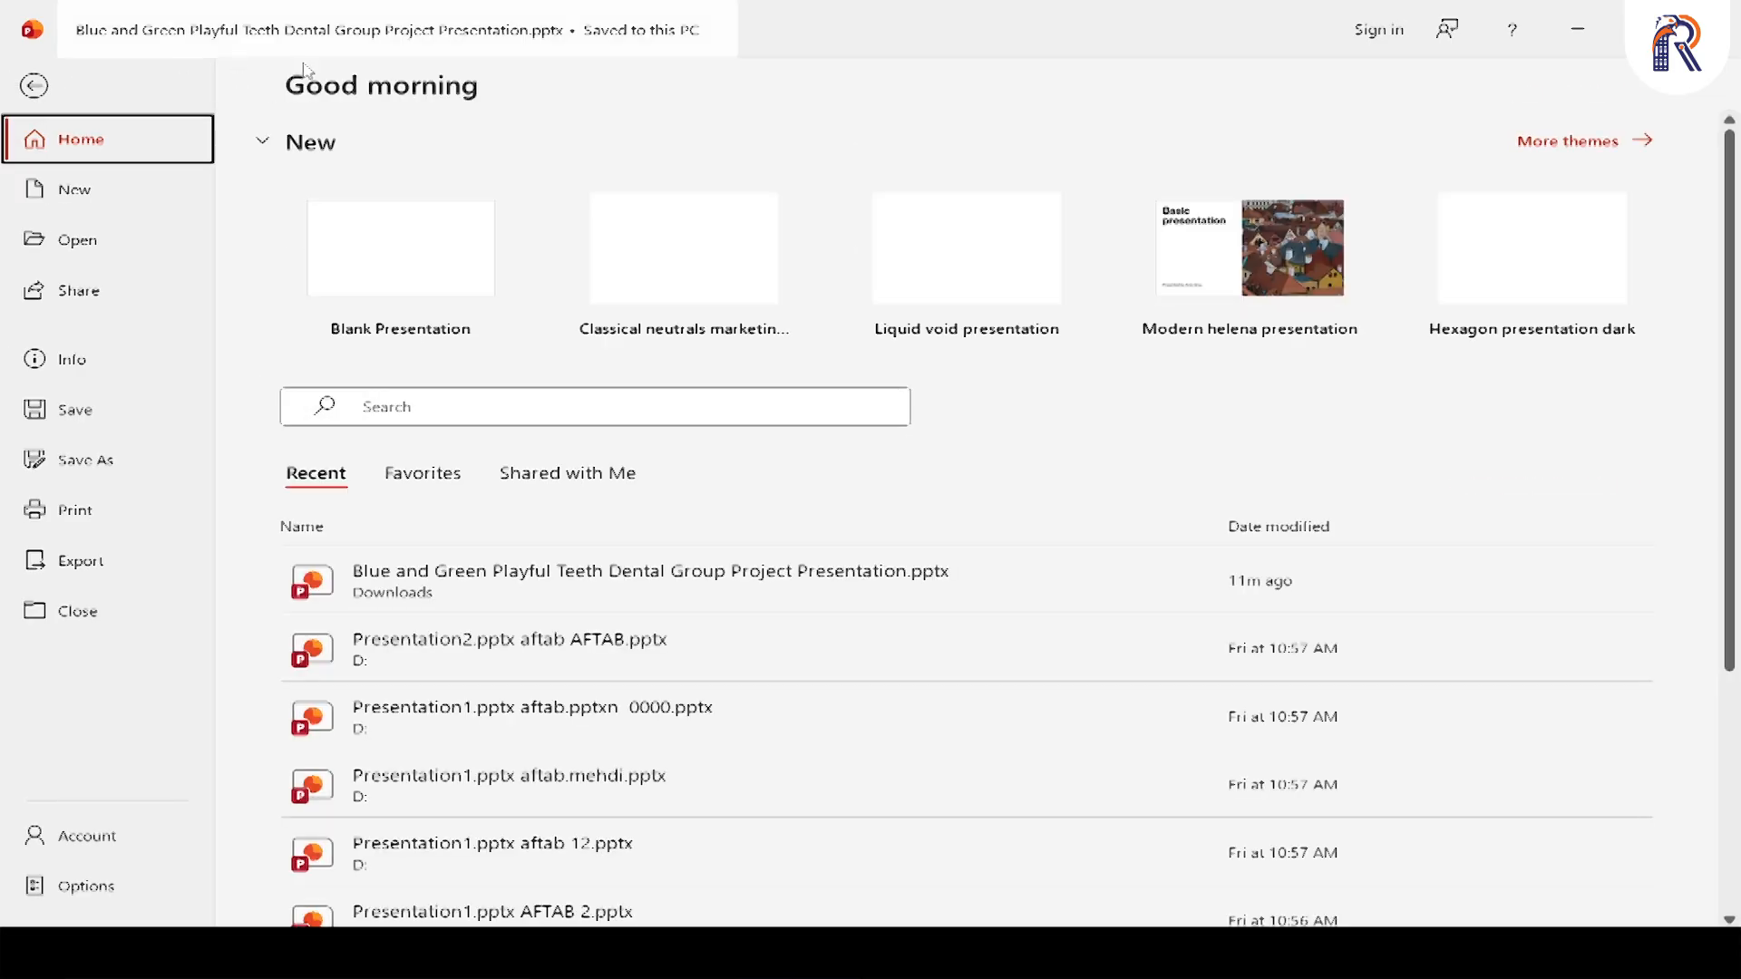
{"action": "left_click", "coordinate": [427, 266]}
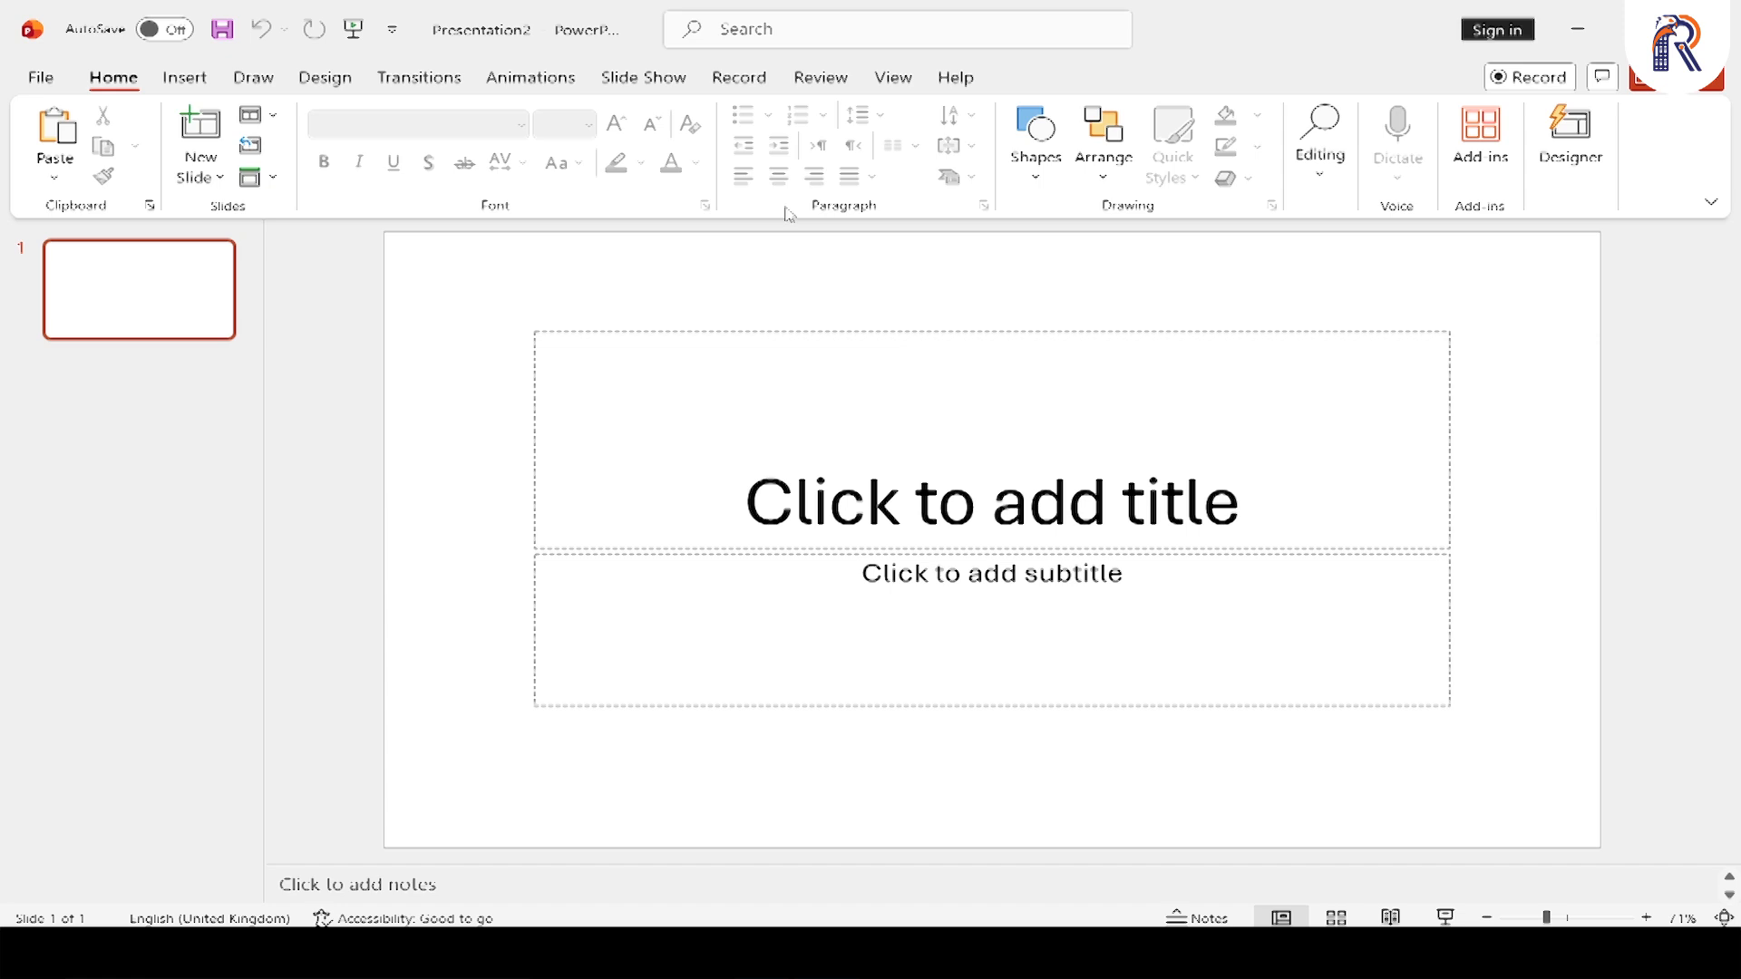
{"action": "key", "text": "ctrl+m"}
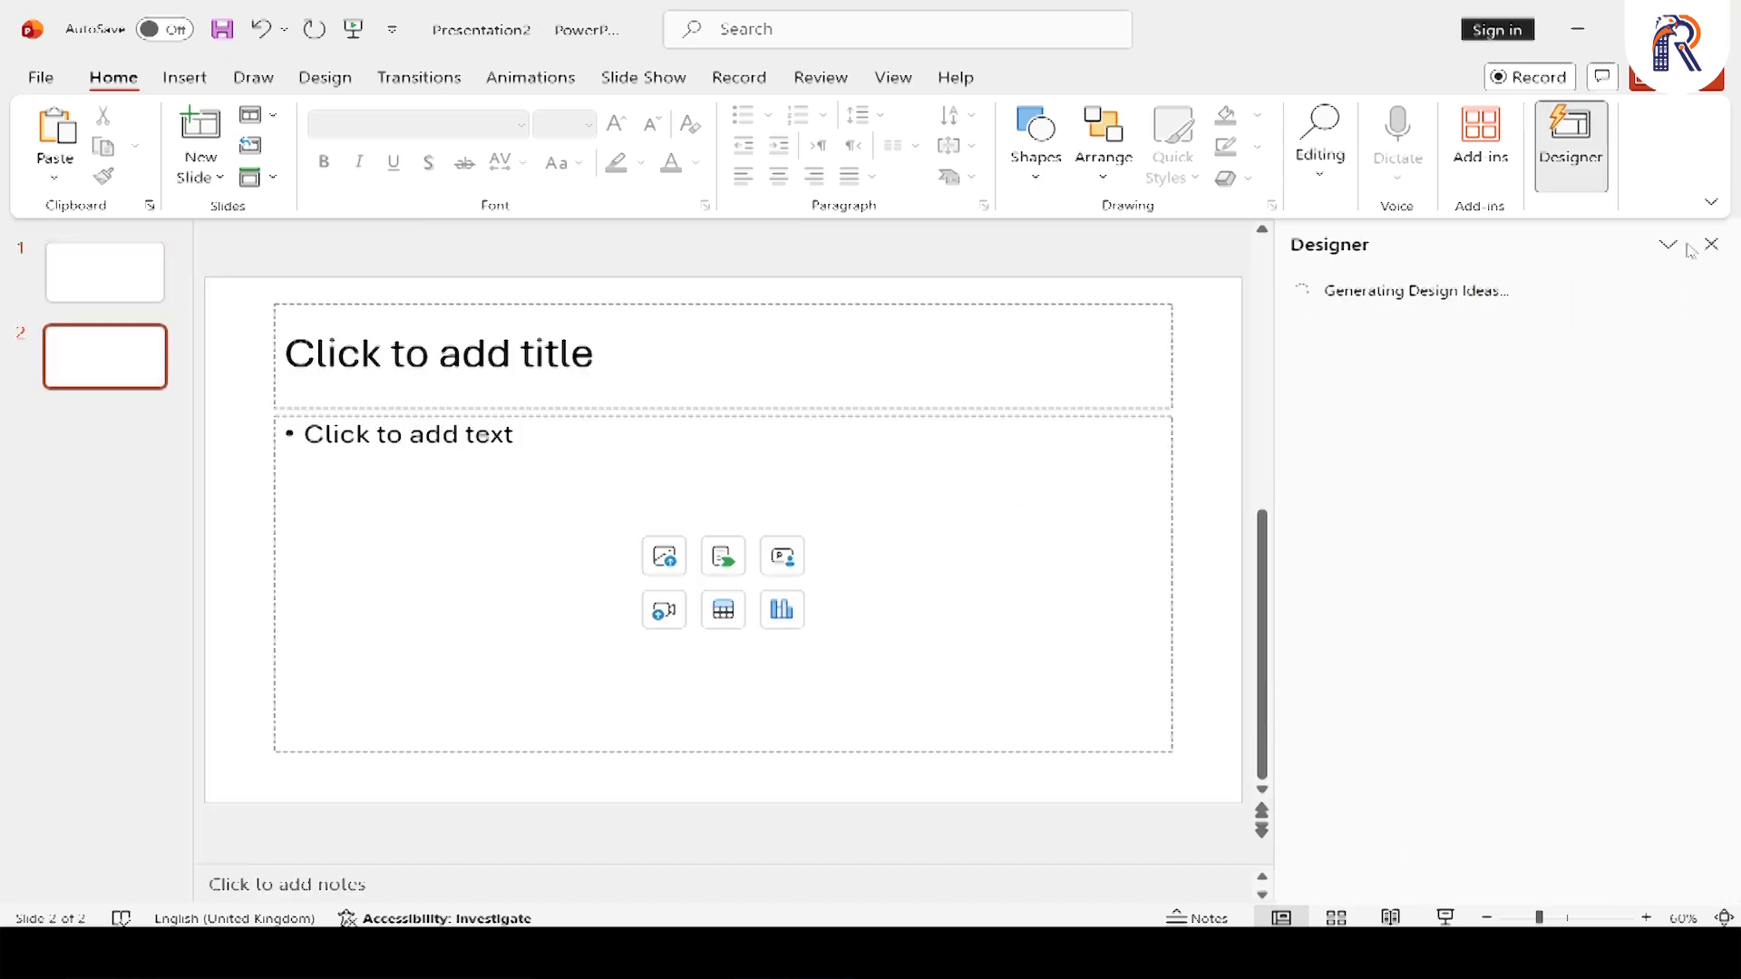
{"action": "left_click", "coordinate": [1712, 245]}
{"action": "key", "text": "ctrl+m"}
{"action": "key", "text": "ctrl+m"}
{"action": "key", "text": "ctrl+m"}
{"action": "key", "text": "ctrl+m"}
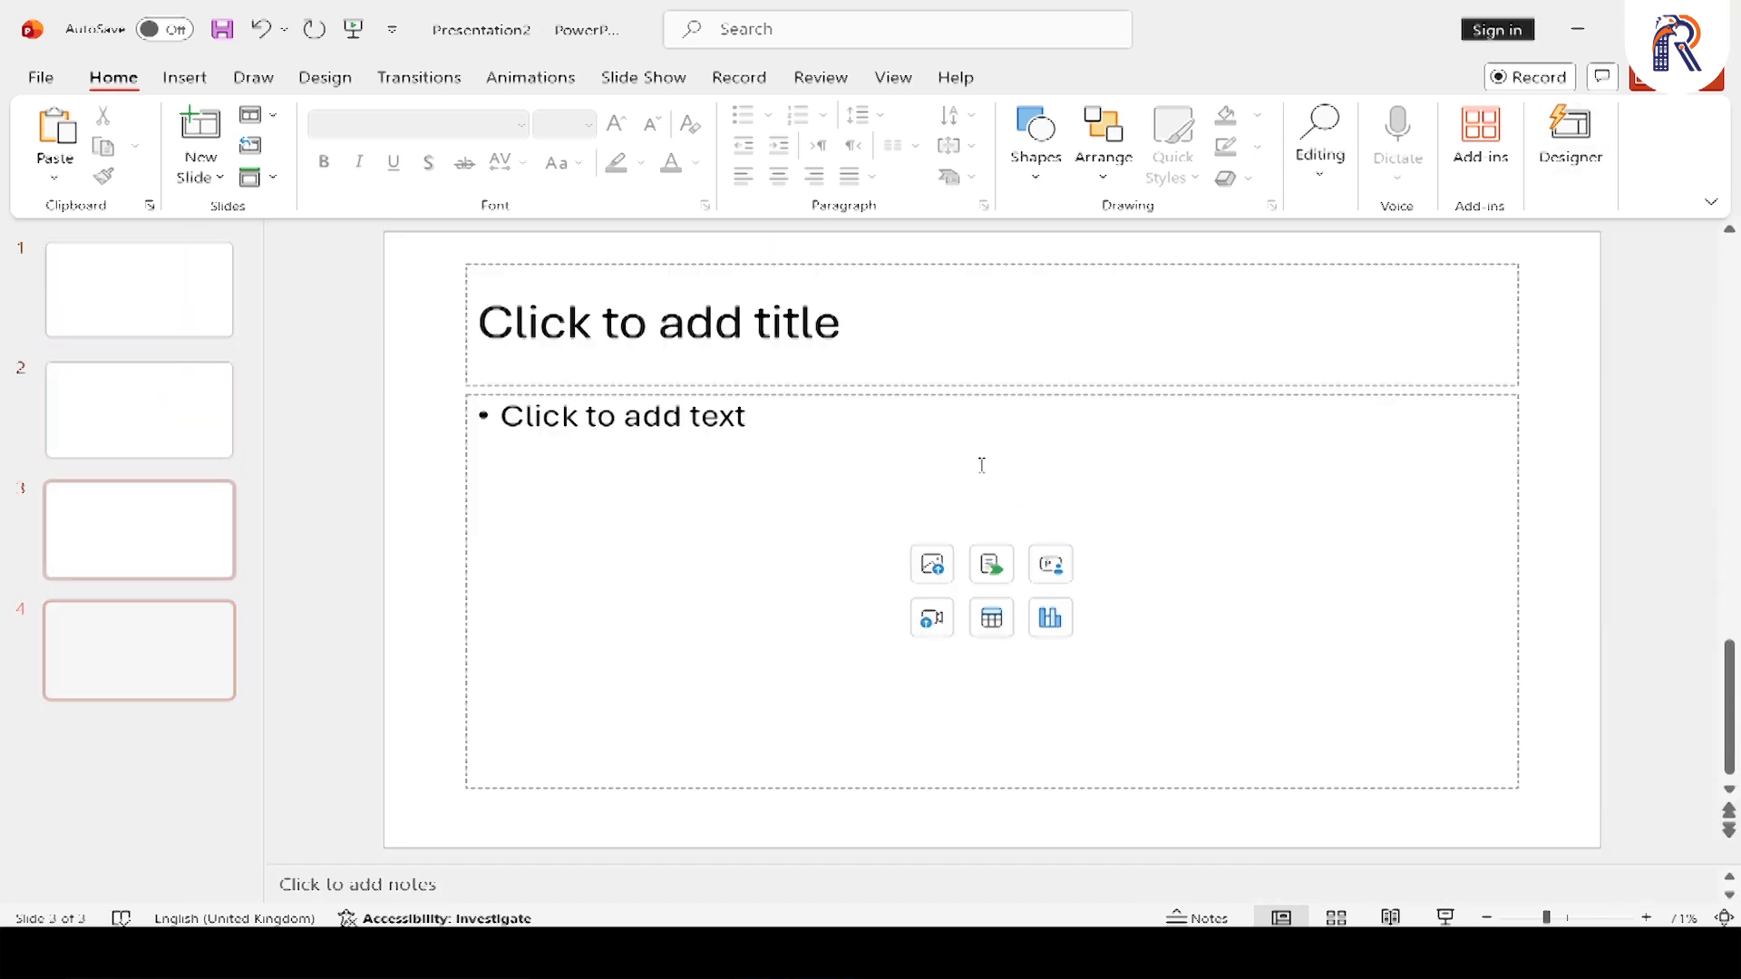
Turn on the date and time in the header and footer settings, starting from slide 1
{"action": "left_click", "coordinate": [105, 309]}
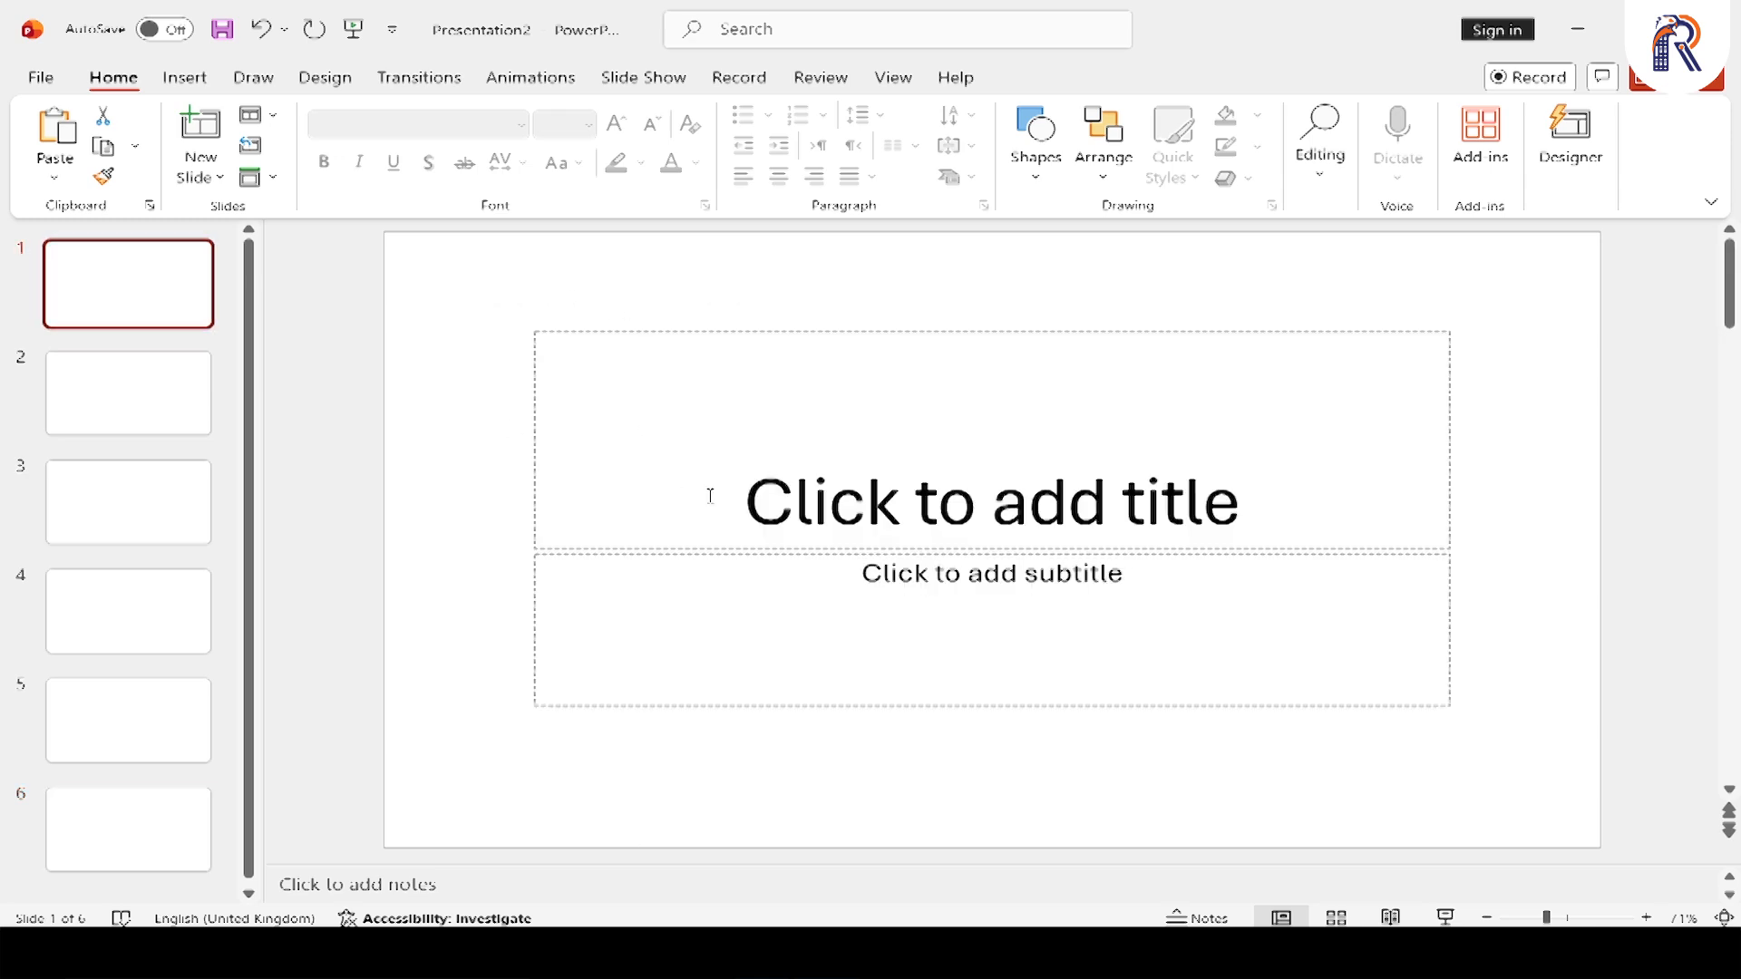
{"action": "left_click", "coordinate": [185, 78]}
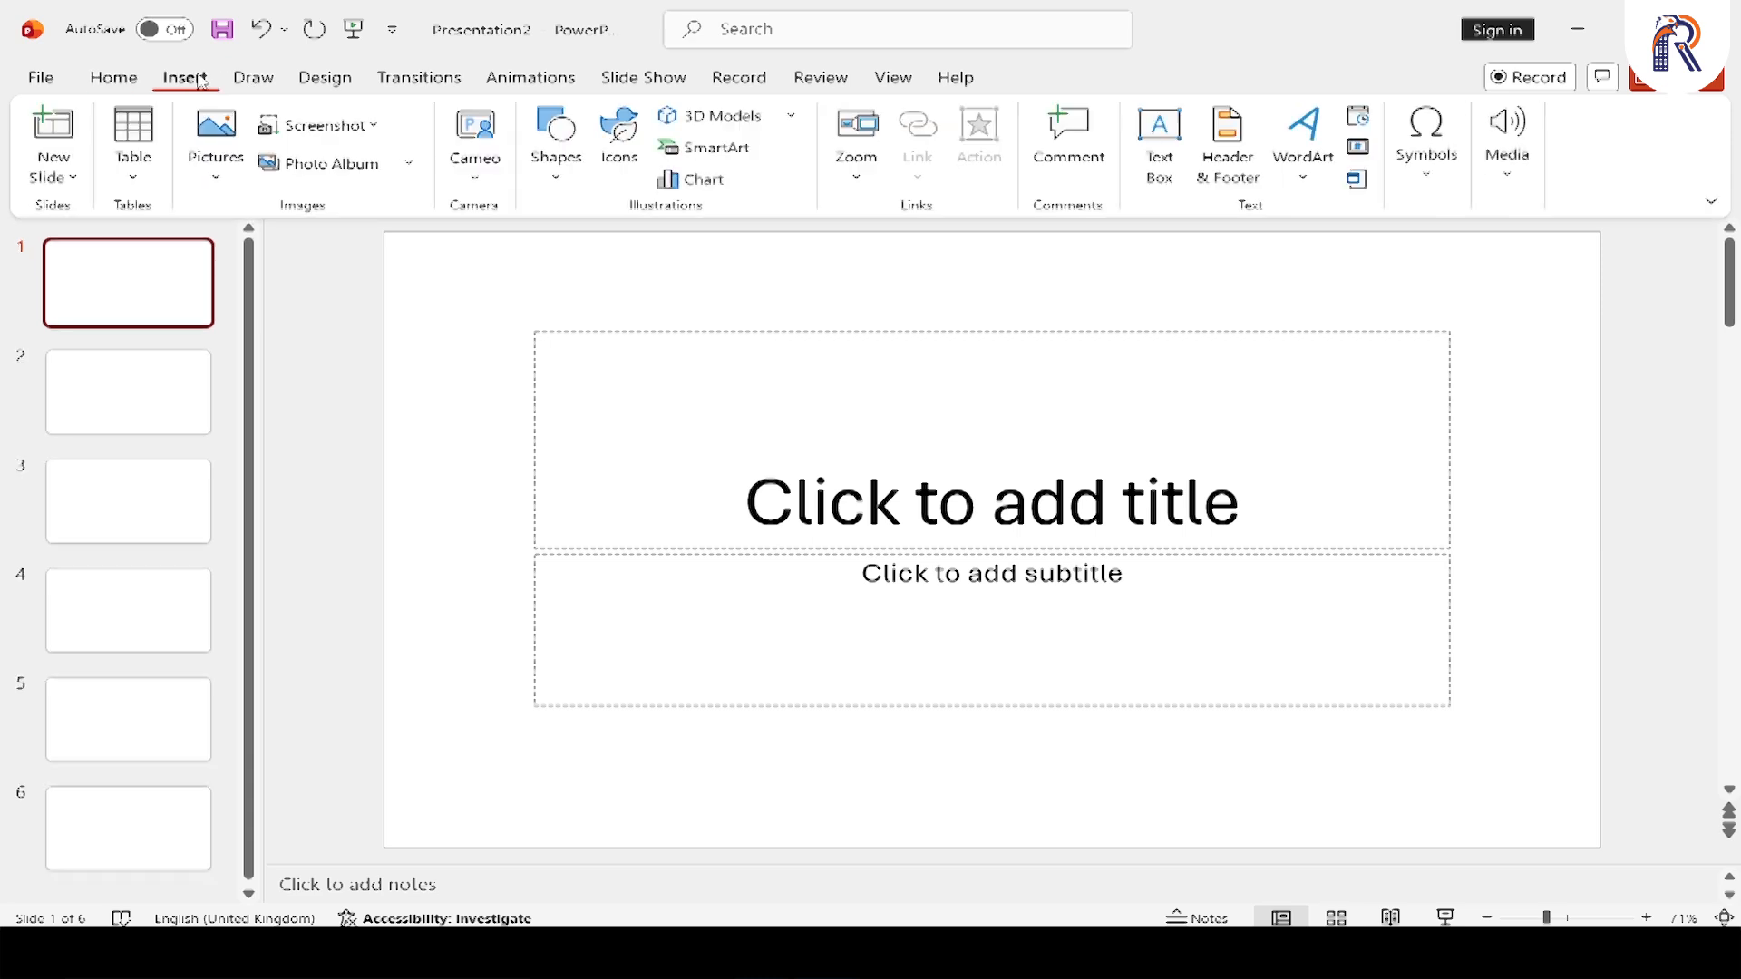
{"action": "left_click", "coordinate": [1242, 185]}
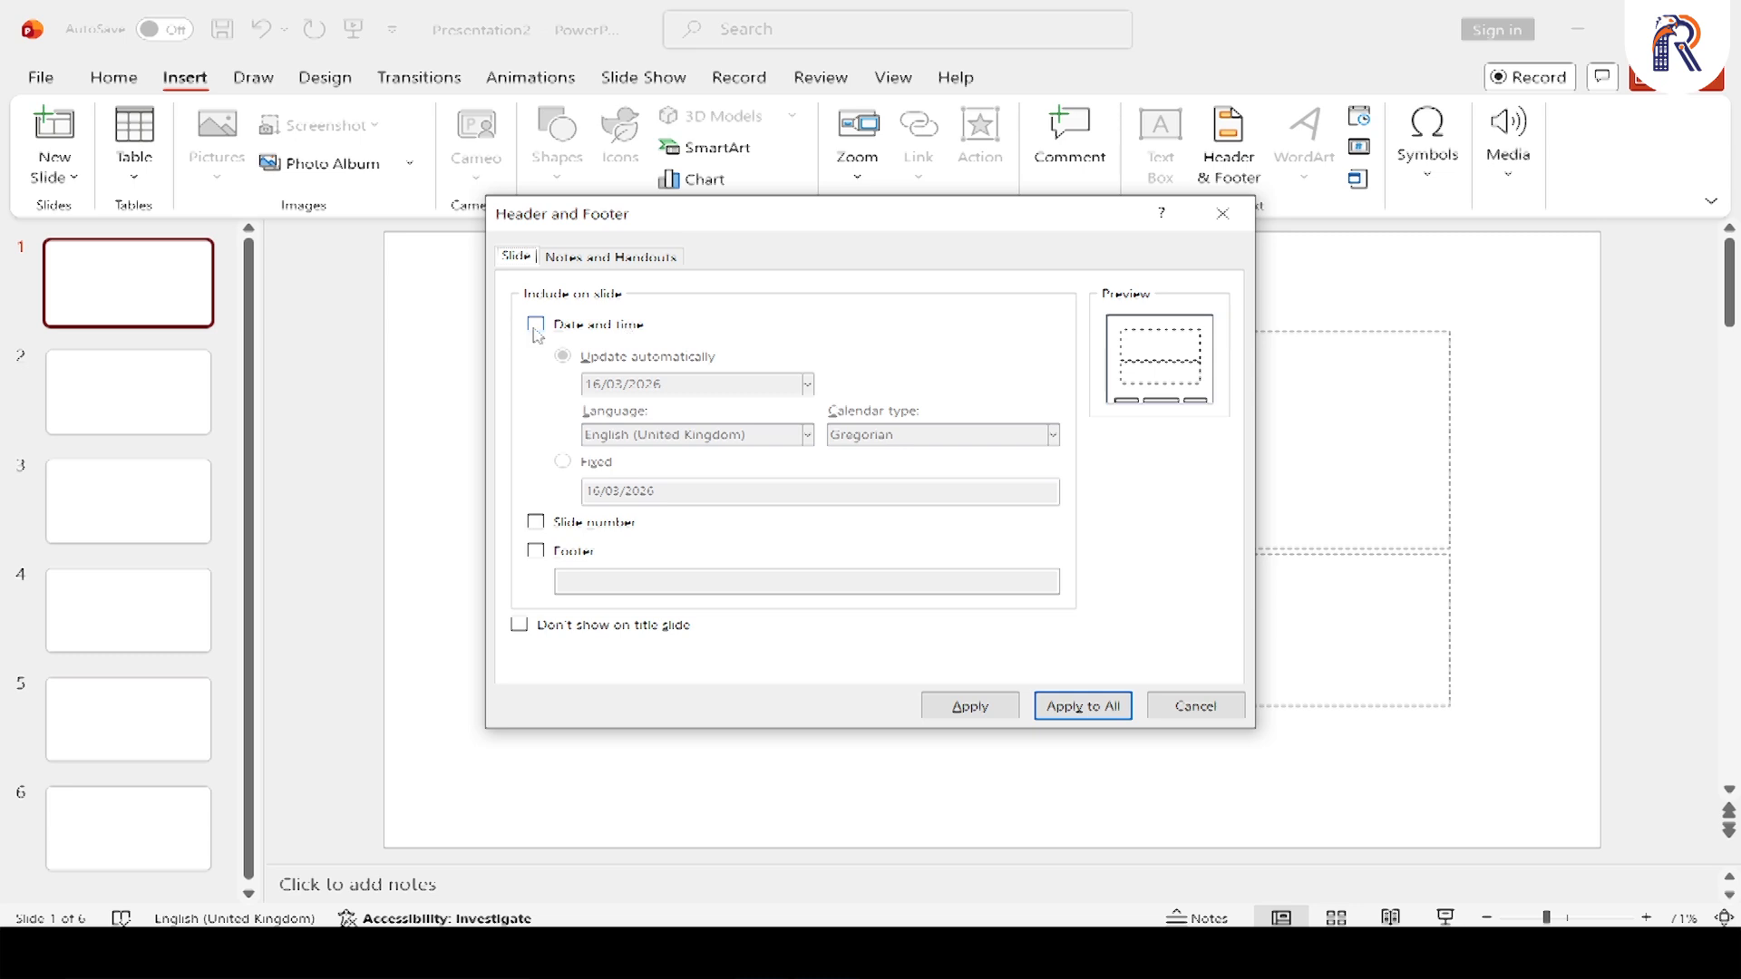
{"action": "left_click", "coordinate": [535, 327]}
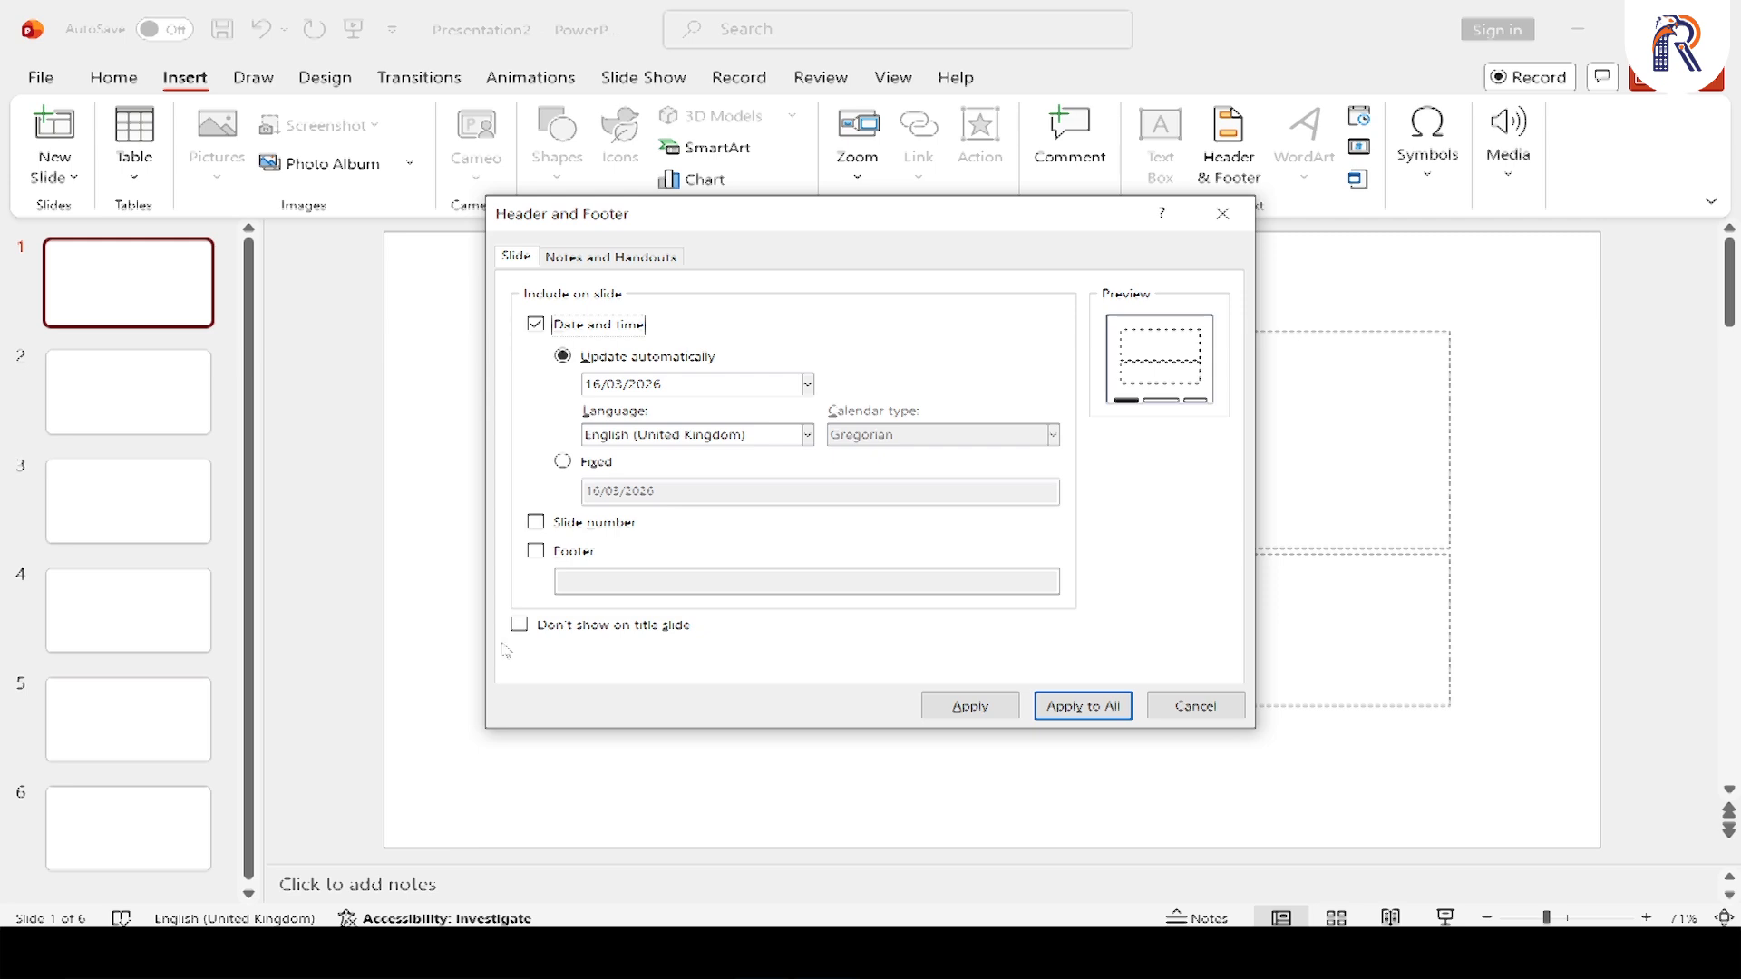
Try a fixed date of 20/03/2026, and return the date to automatic updating
{"action": "left_click", "coordinate": [563, 462]}
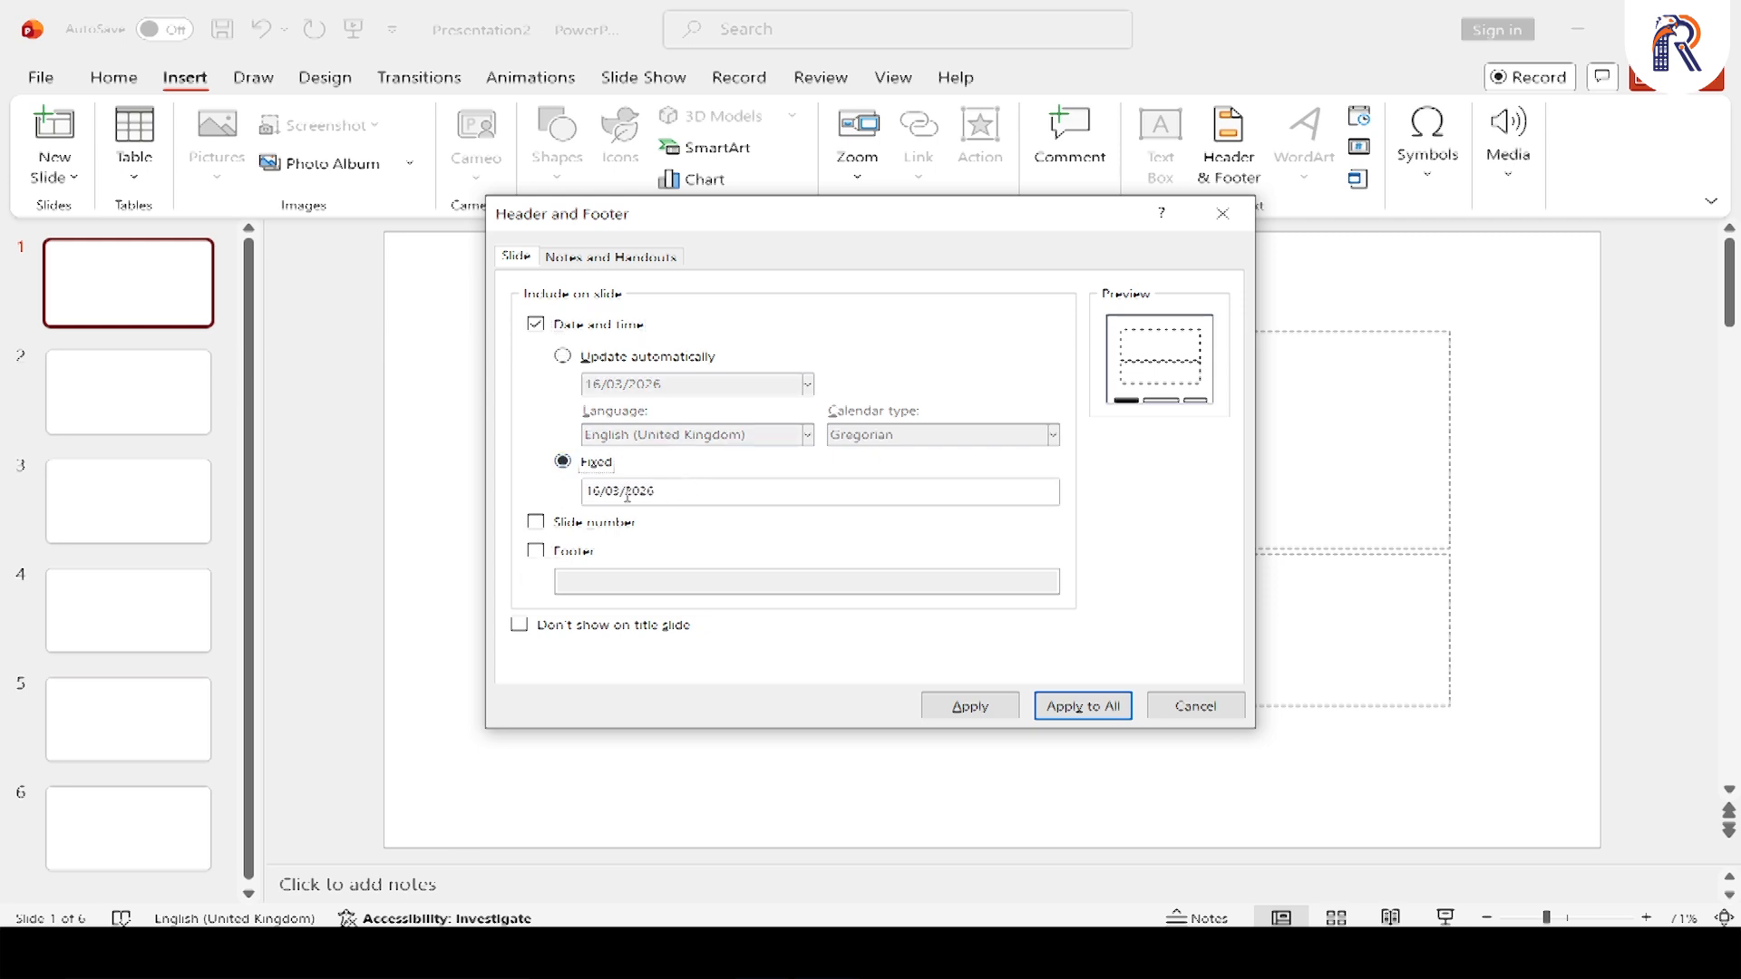
{"action": "left_click_drag", "start_coordinate": [600, 492], "coordinate": [587, 495]}
{"action": "type", "text": "20"}
{"action": "left_click_drag", "start_coordinate": [673, 487], "coordinate": [571, 501]}
{"action": "left_click", "coordinate": [566, 357]}
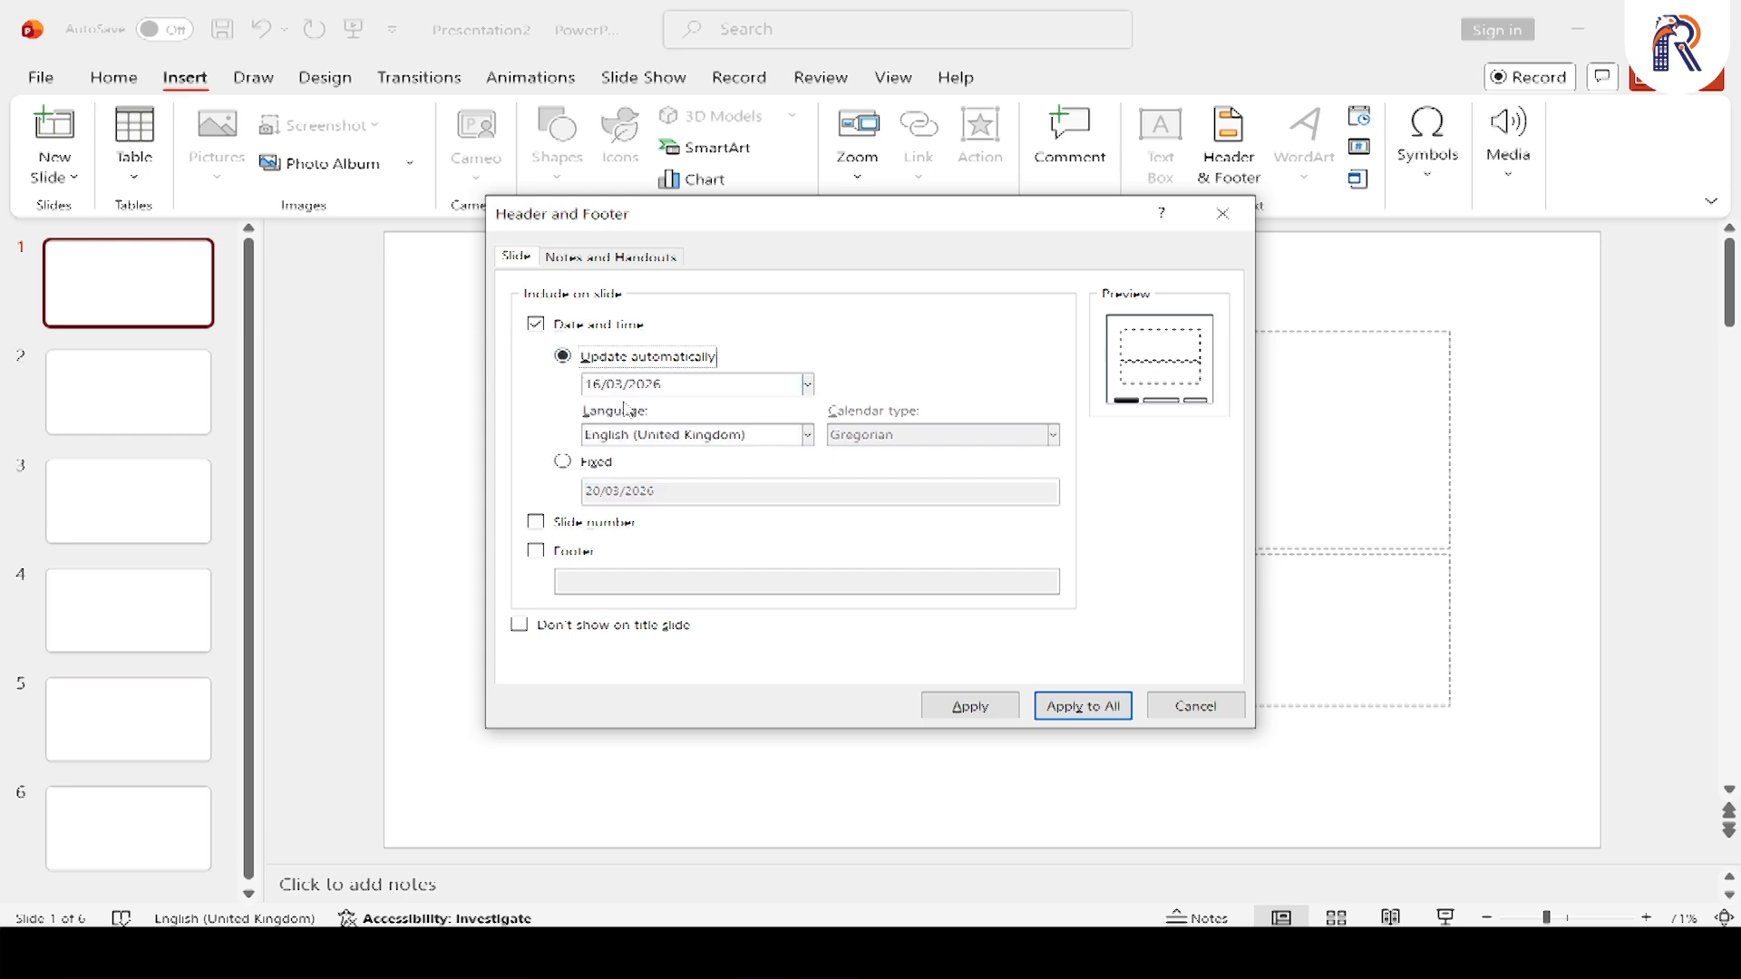
Include the slide number and the footer text "Rohaan Insitute of Computer Studies", and apply the settings to all slides
{"action": "left_click", "coordinate": [538, 524]}
{"action": "left_click", "coordinate": [537, 553]}
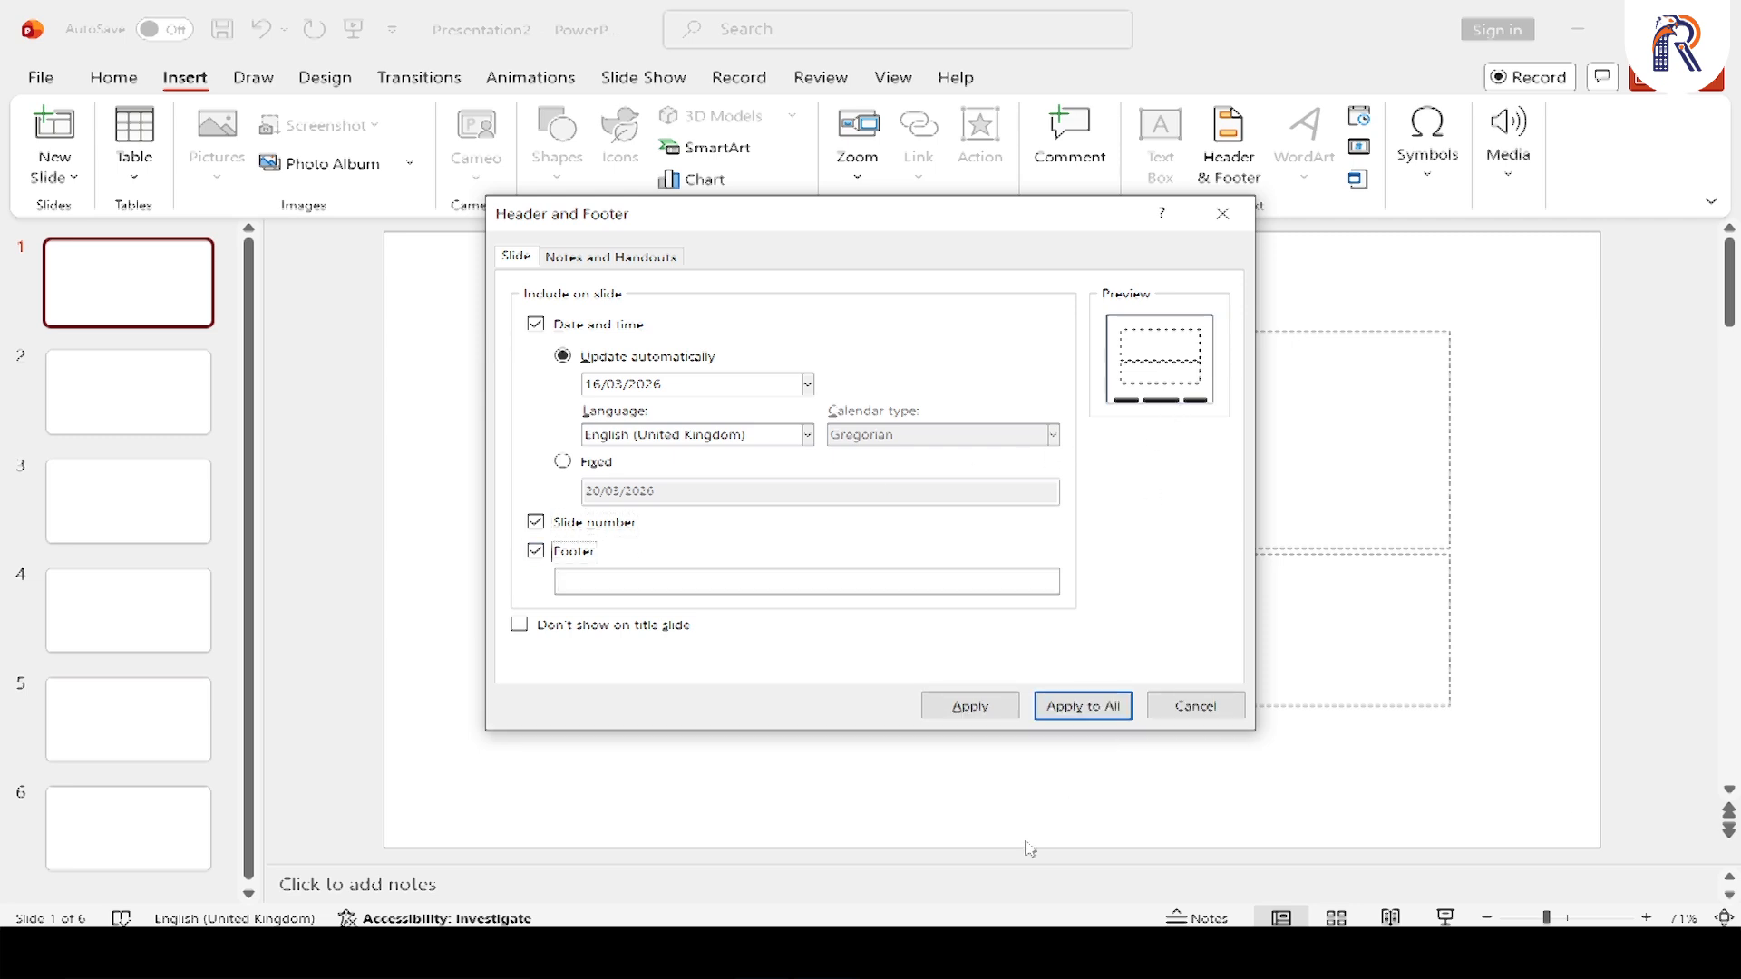
{"action": "left_click", "coordinate": [594, 586]}
{"action": "type", "text": "Com"}
{"action": "key", "text": "BackSpace"}
{"action": "key", "text": "BackSpace"}
{"action": "key", "text": "BackSpace"}
{"action": "type", "text": "Rohaan Insituted"}
{"action": "key", "text": "BackSpace"}
{"action": "type", "text": "of Computer Studies"}
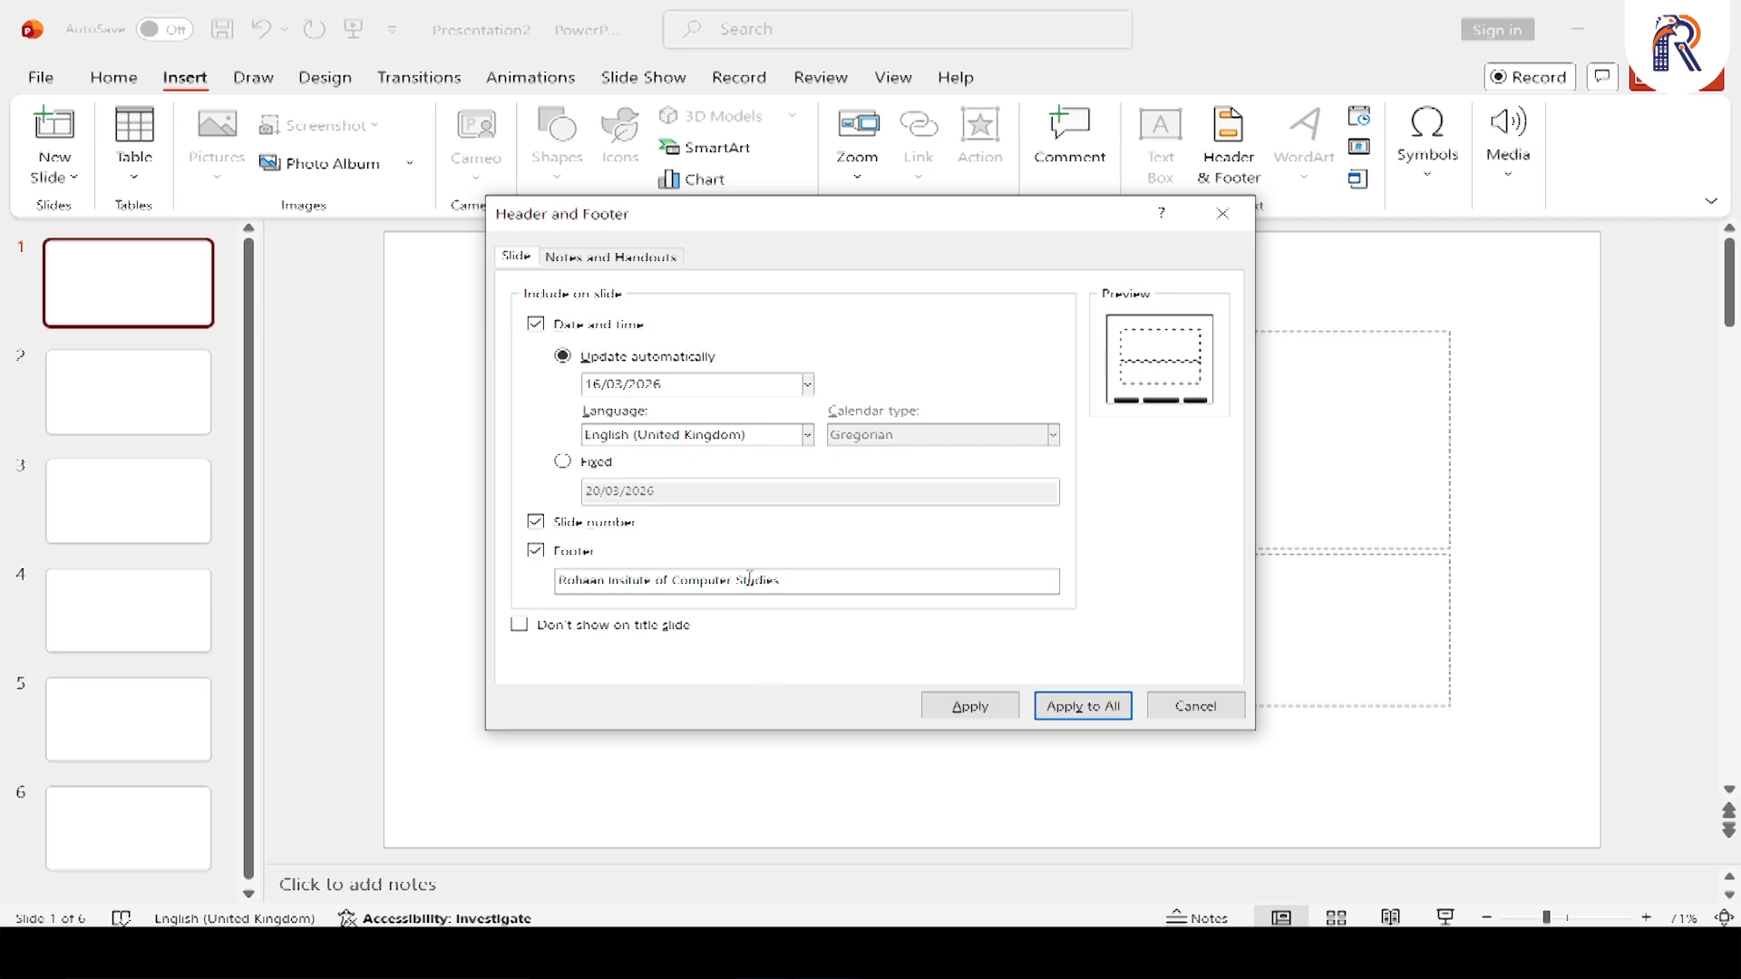
{"action": "left_click", "coordinate": [1082, 708]}
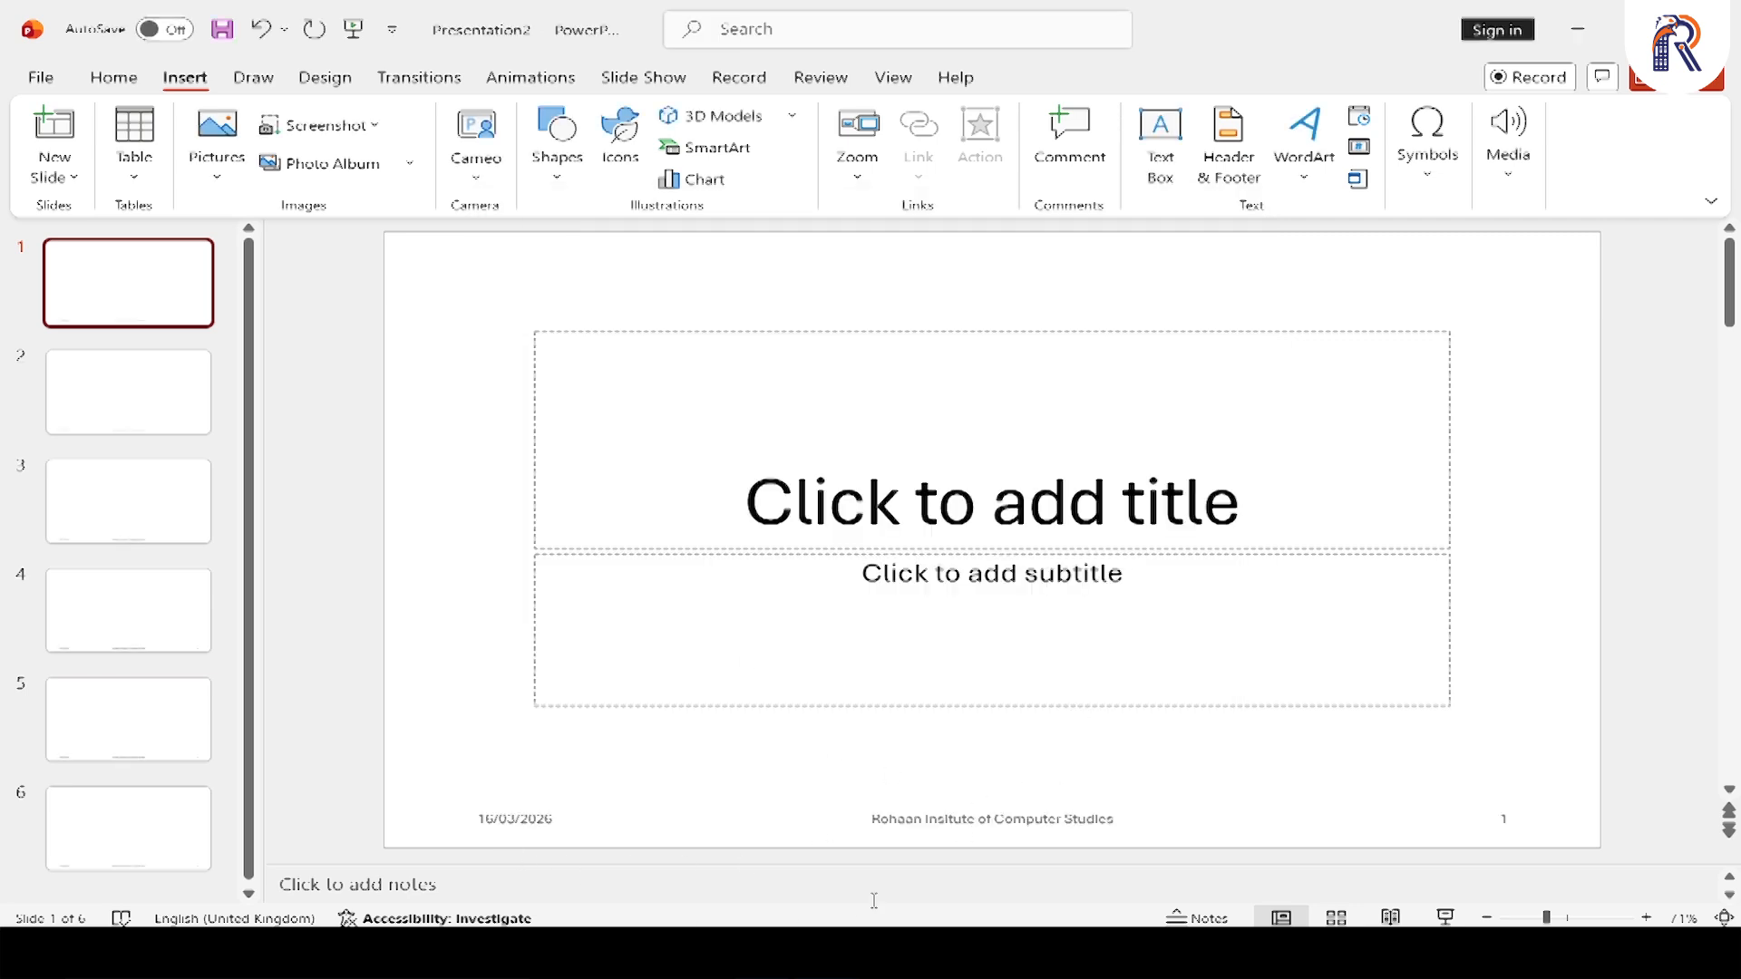
Delete everything on slide 1, including its placeholders, date, footer and slide number
{"action": "left_click", "coordinate": [95, 426]}
{"action": "left_click", "coordinate": [136, 522]}
{"action": "left_click", "coordinate": [131, 594]}
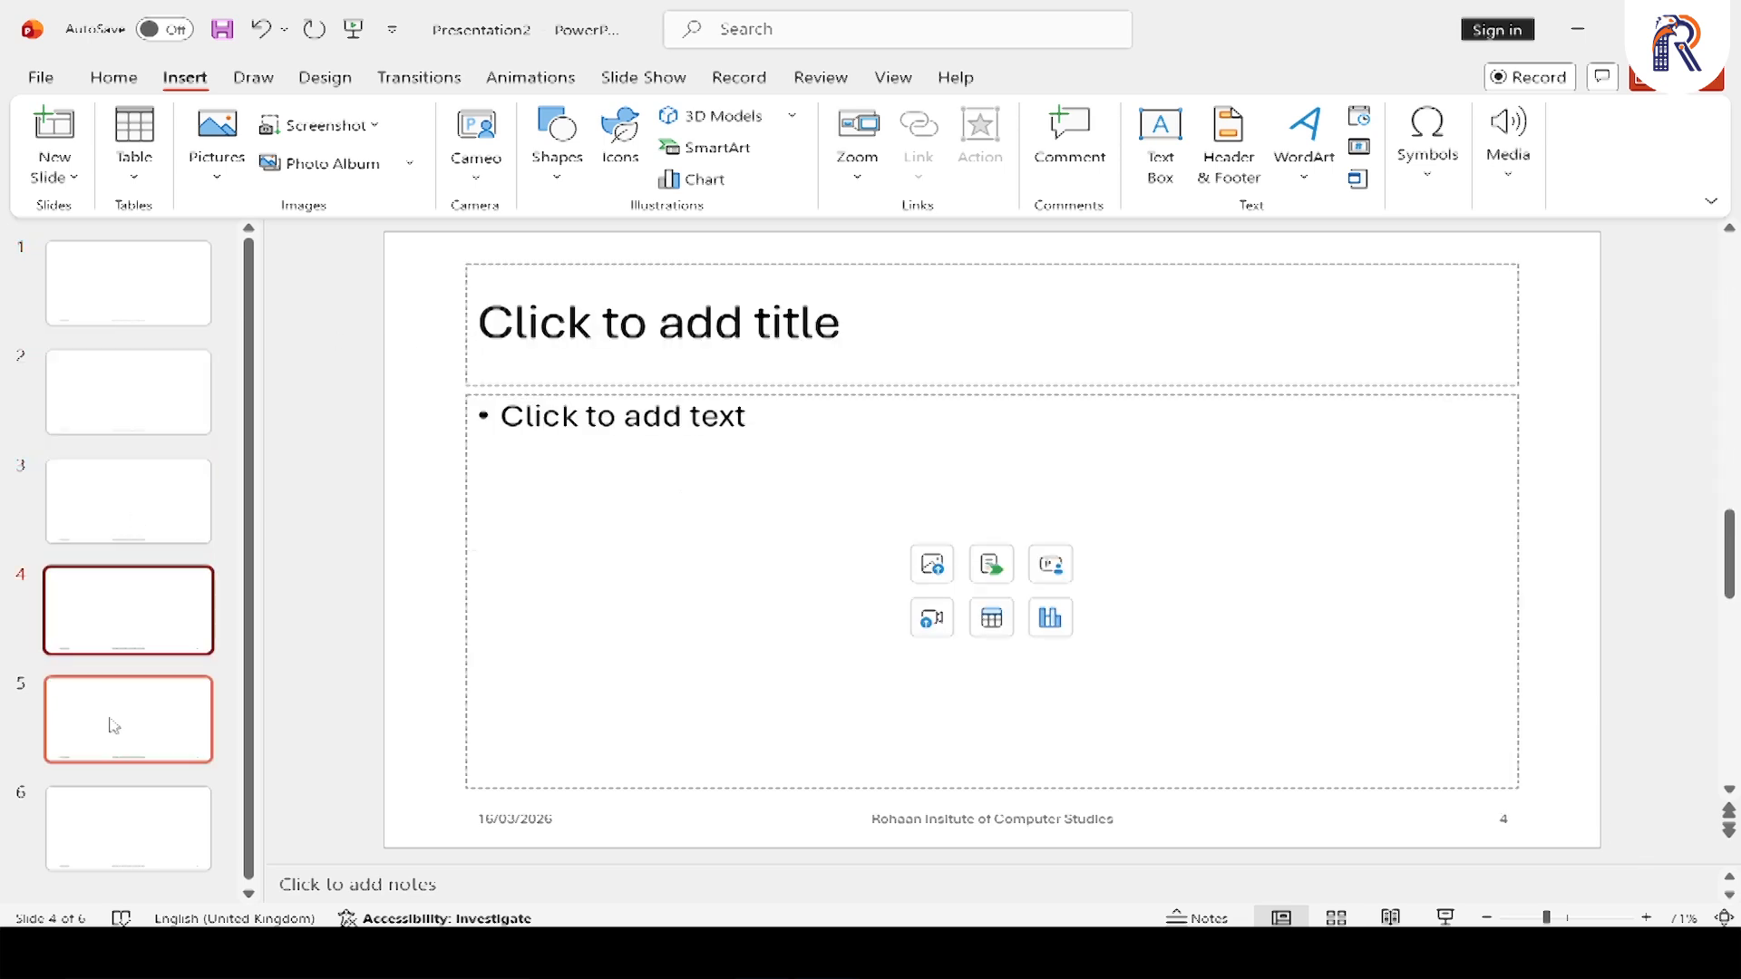
{"action": "left_click", "coordinate": [113, 724]}
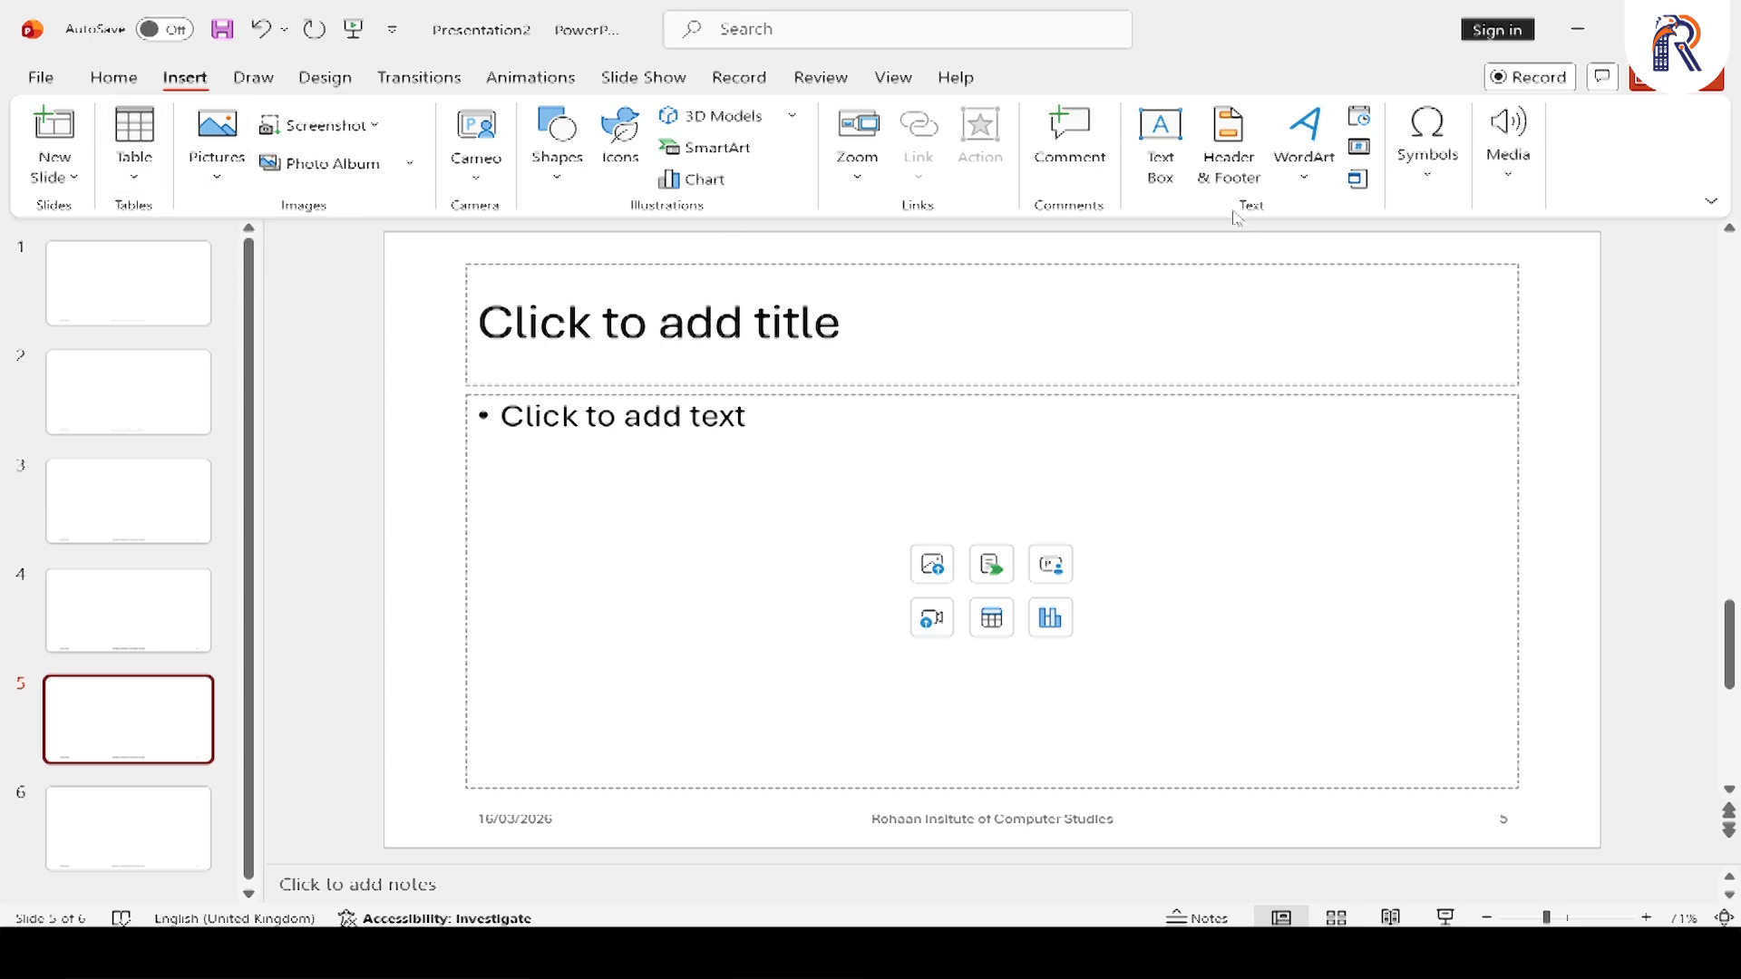
{"action": "left_click", "coordinate": [166, 267]}
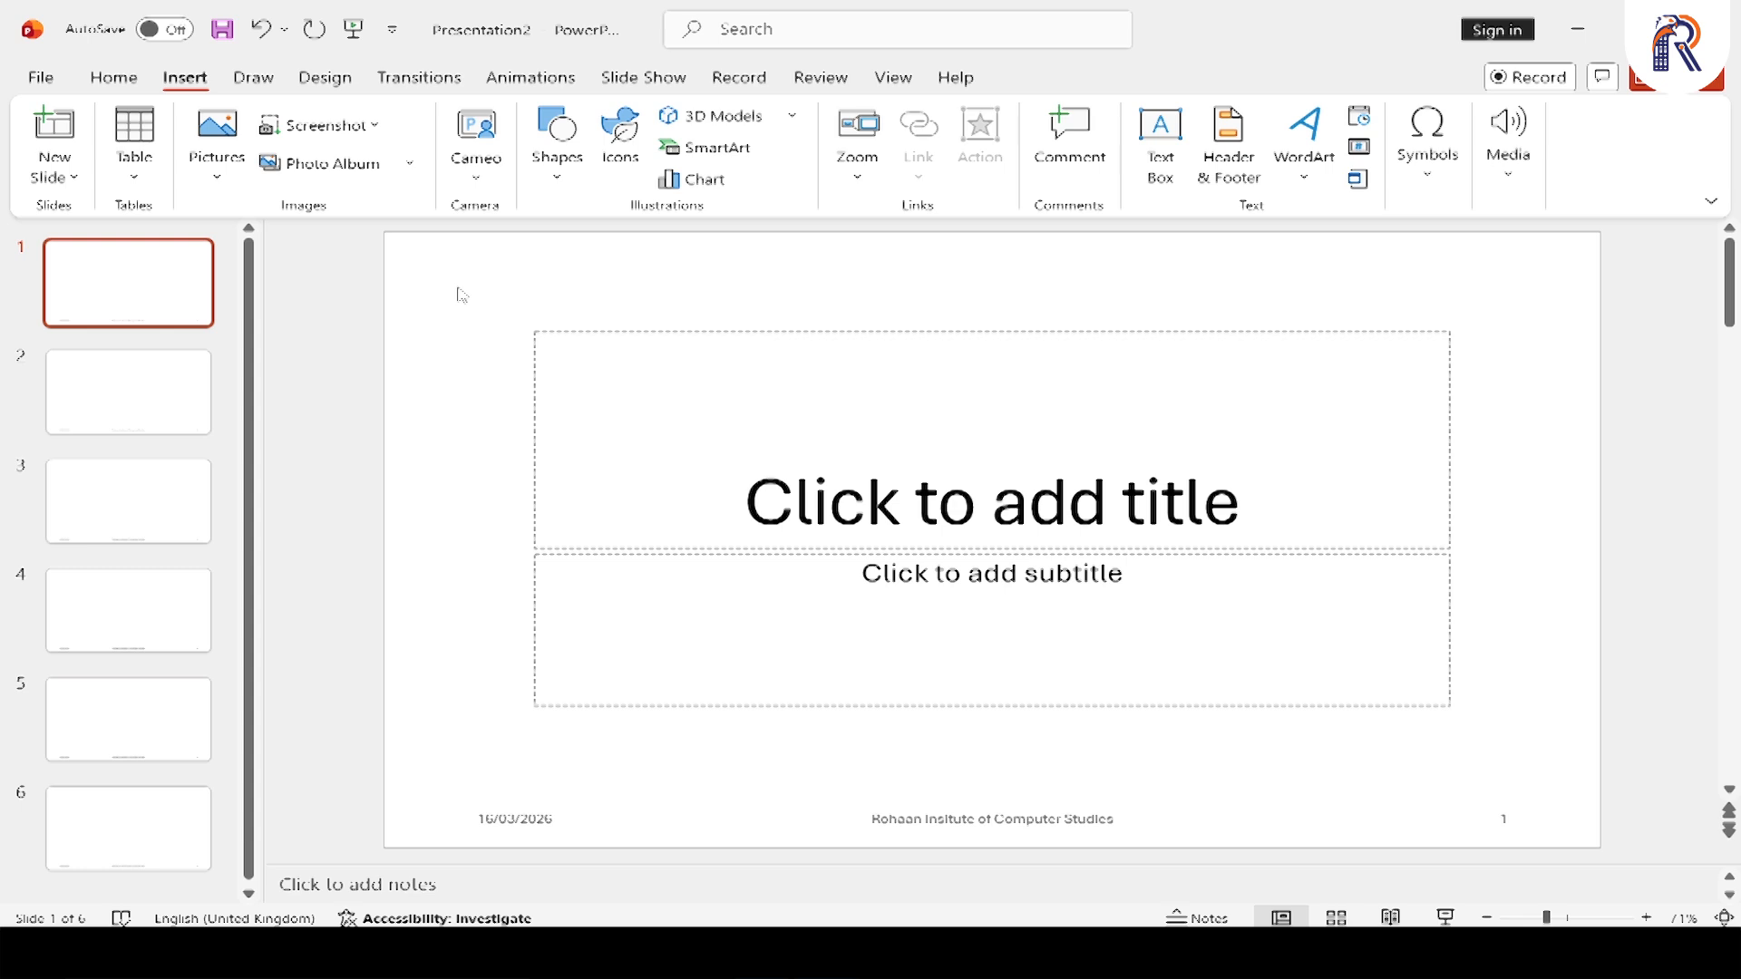
{"action": "key", "text": "ctrl+a"}
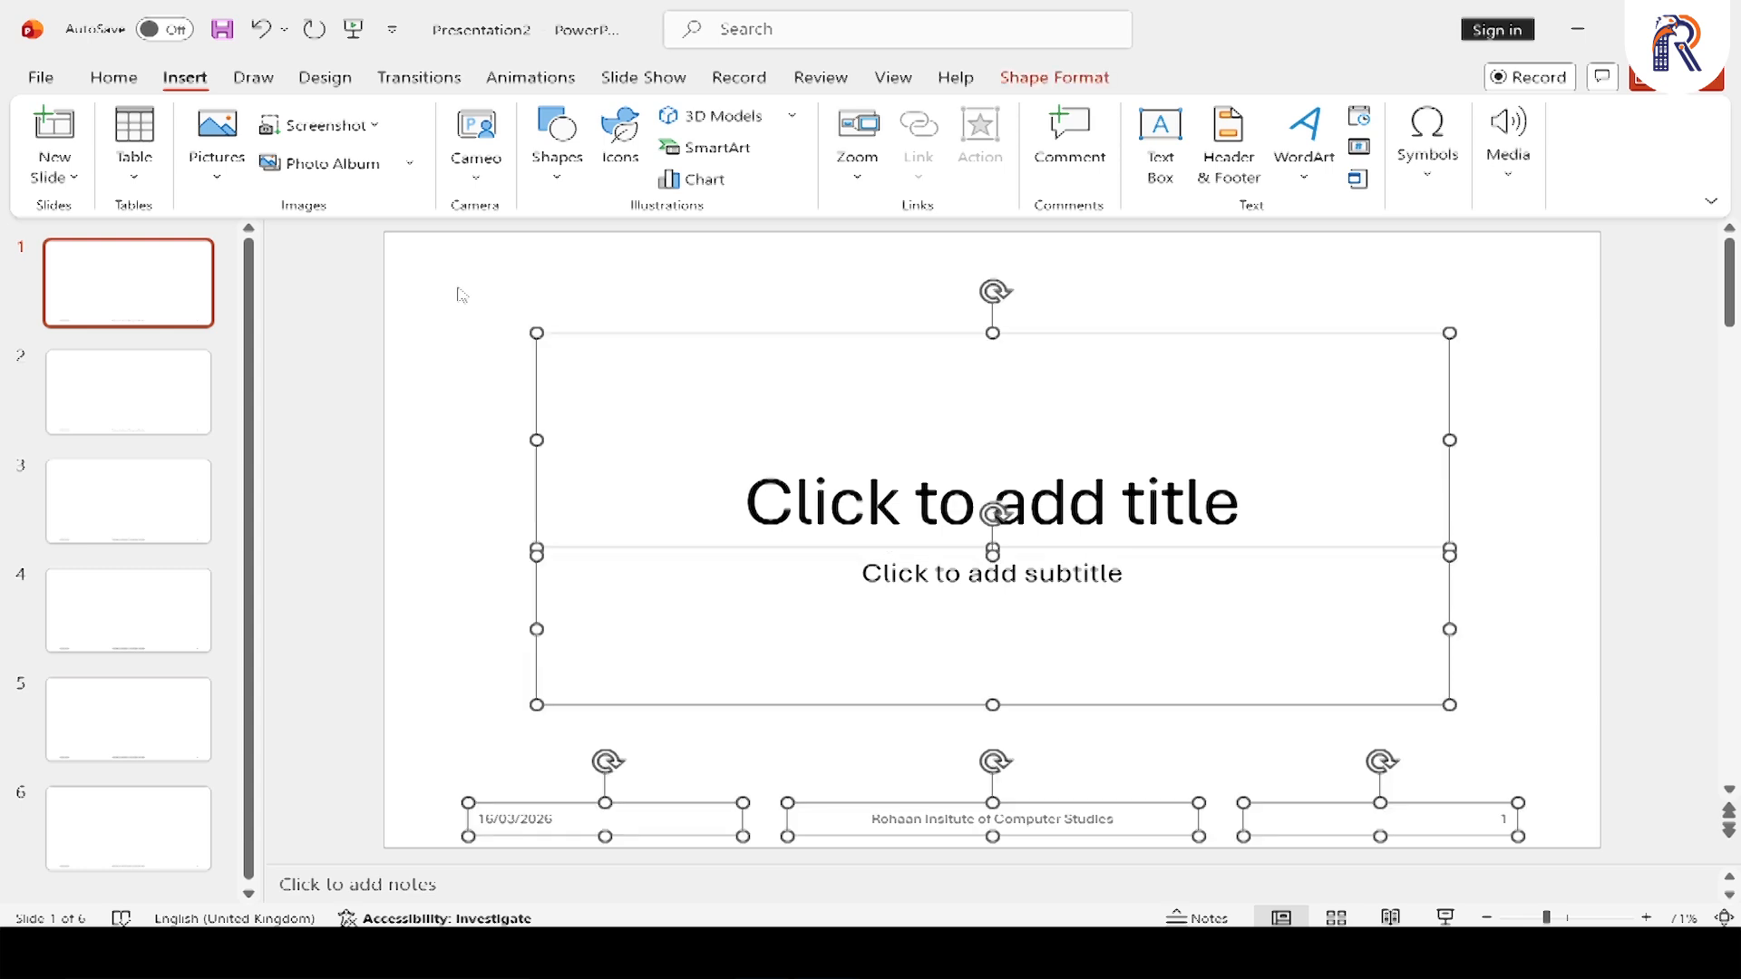
{"action": "key", "text": "Delete"}
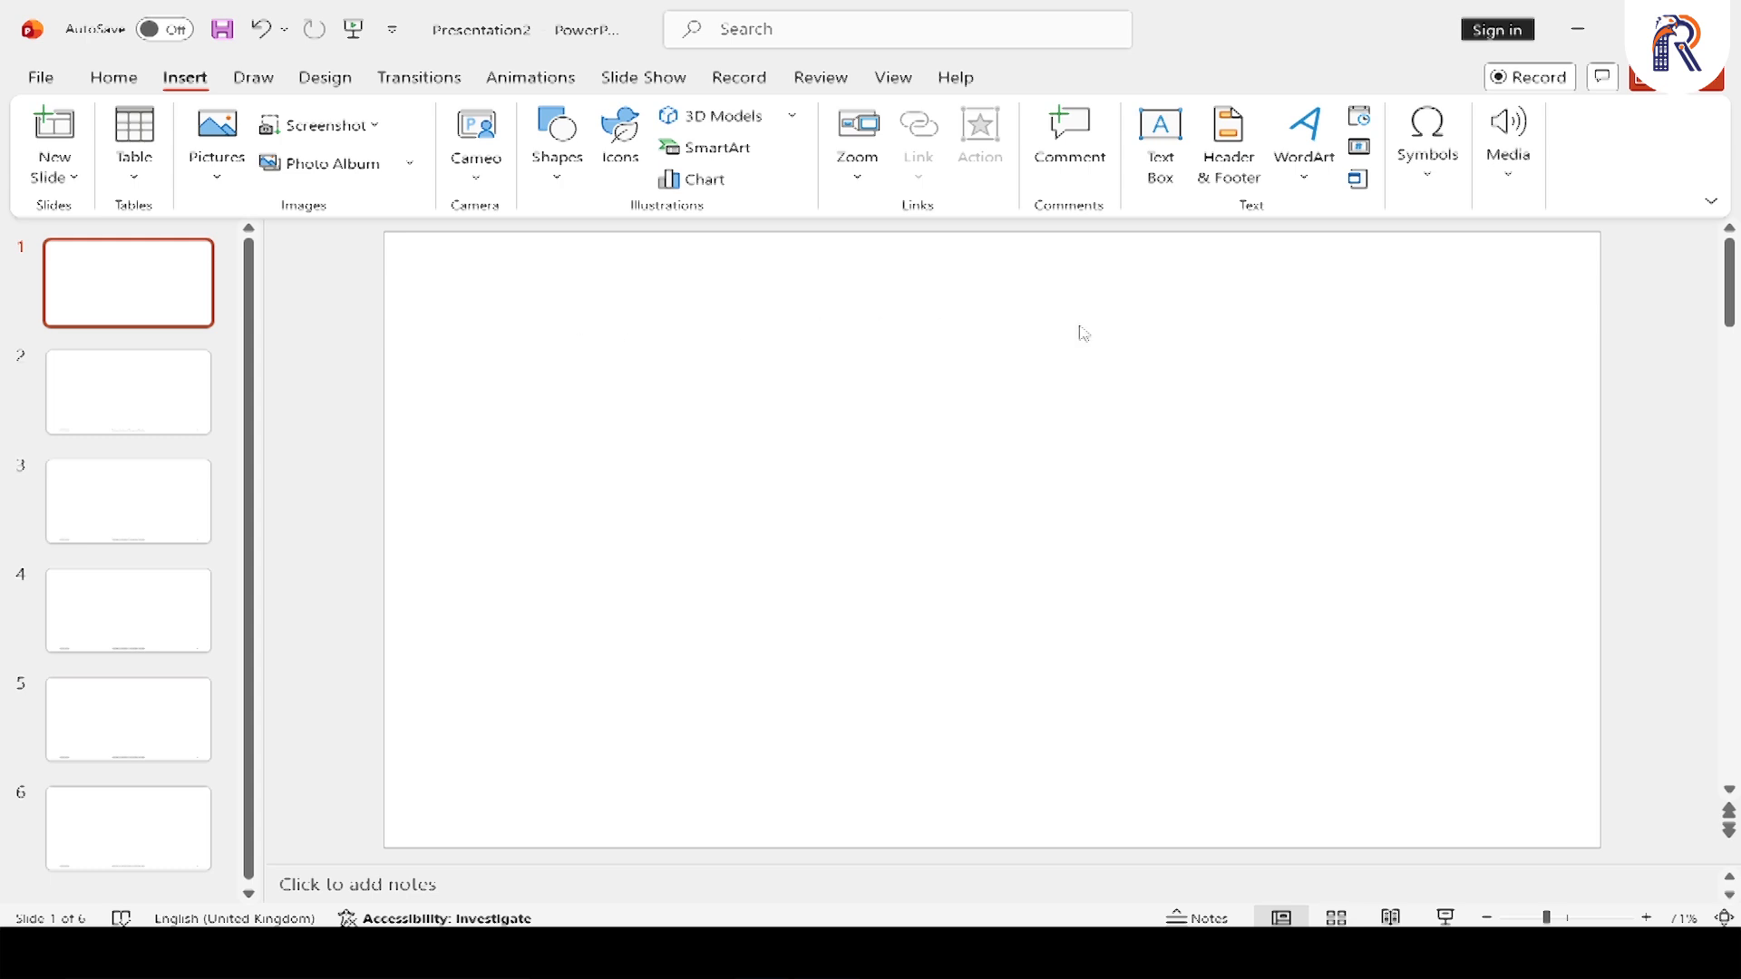
Insert black WordArt in the first style reading "Rohaan Institute of Computer Studies" and move it near the top edge of slide 1
{"action": "left_click", "coordinate": [1309, 193]}
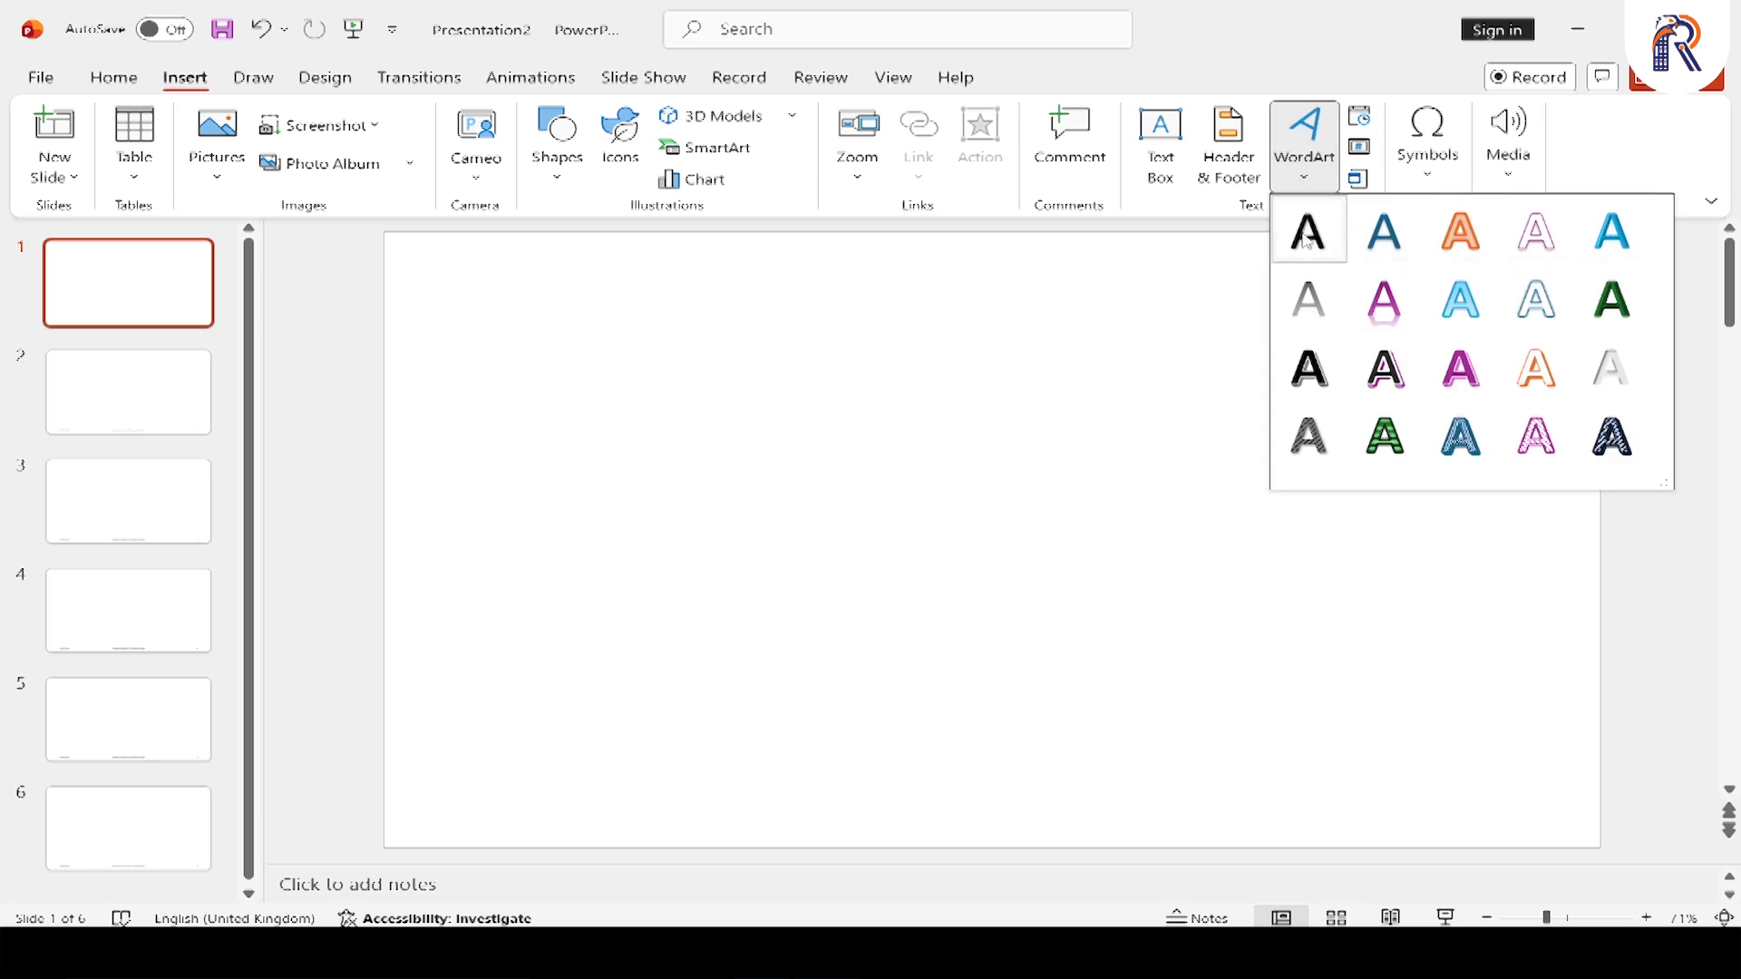
{"action": "left_click", "coordinate": [1310, 233]}
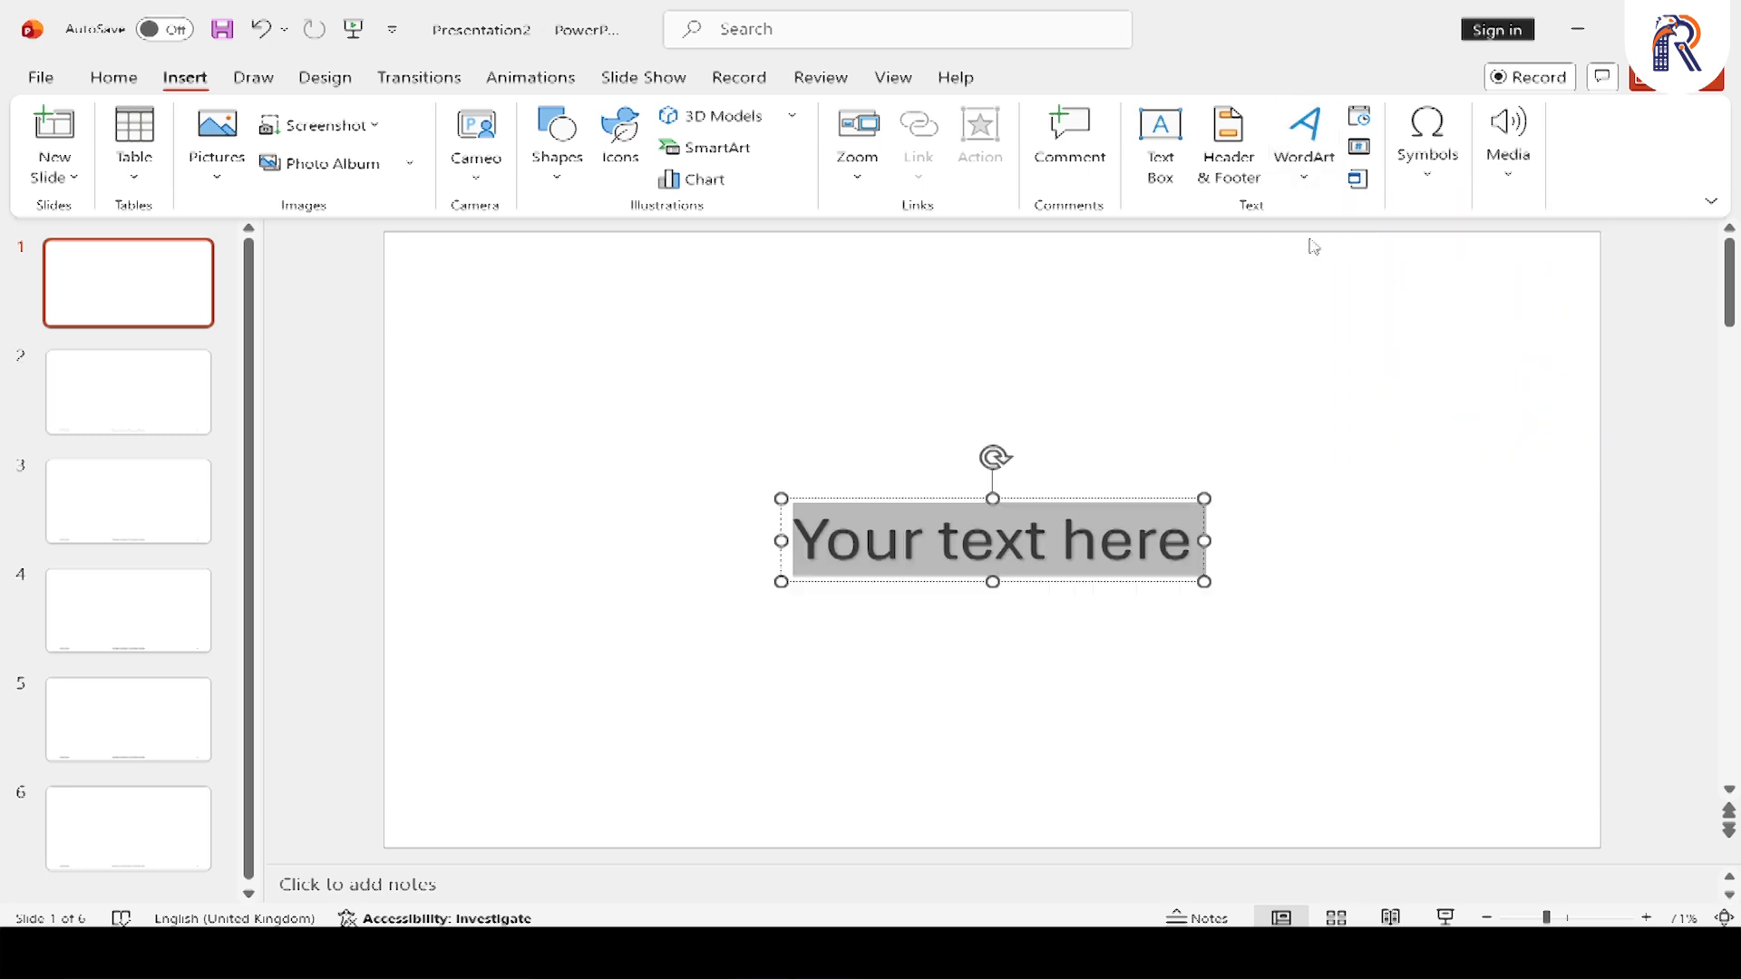
{"action": "type", "text": "R"}
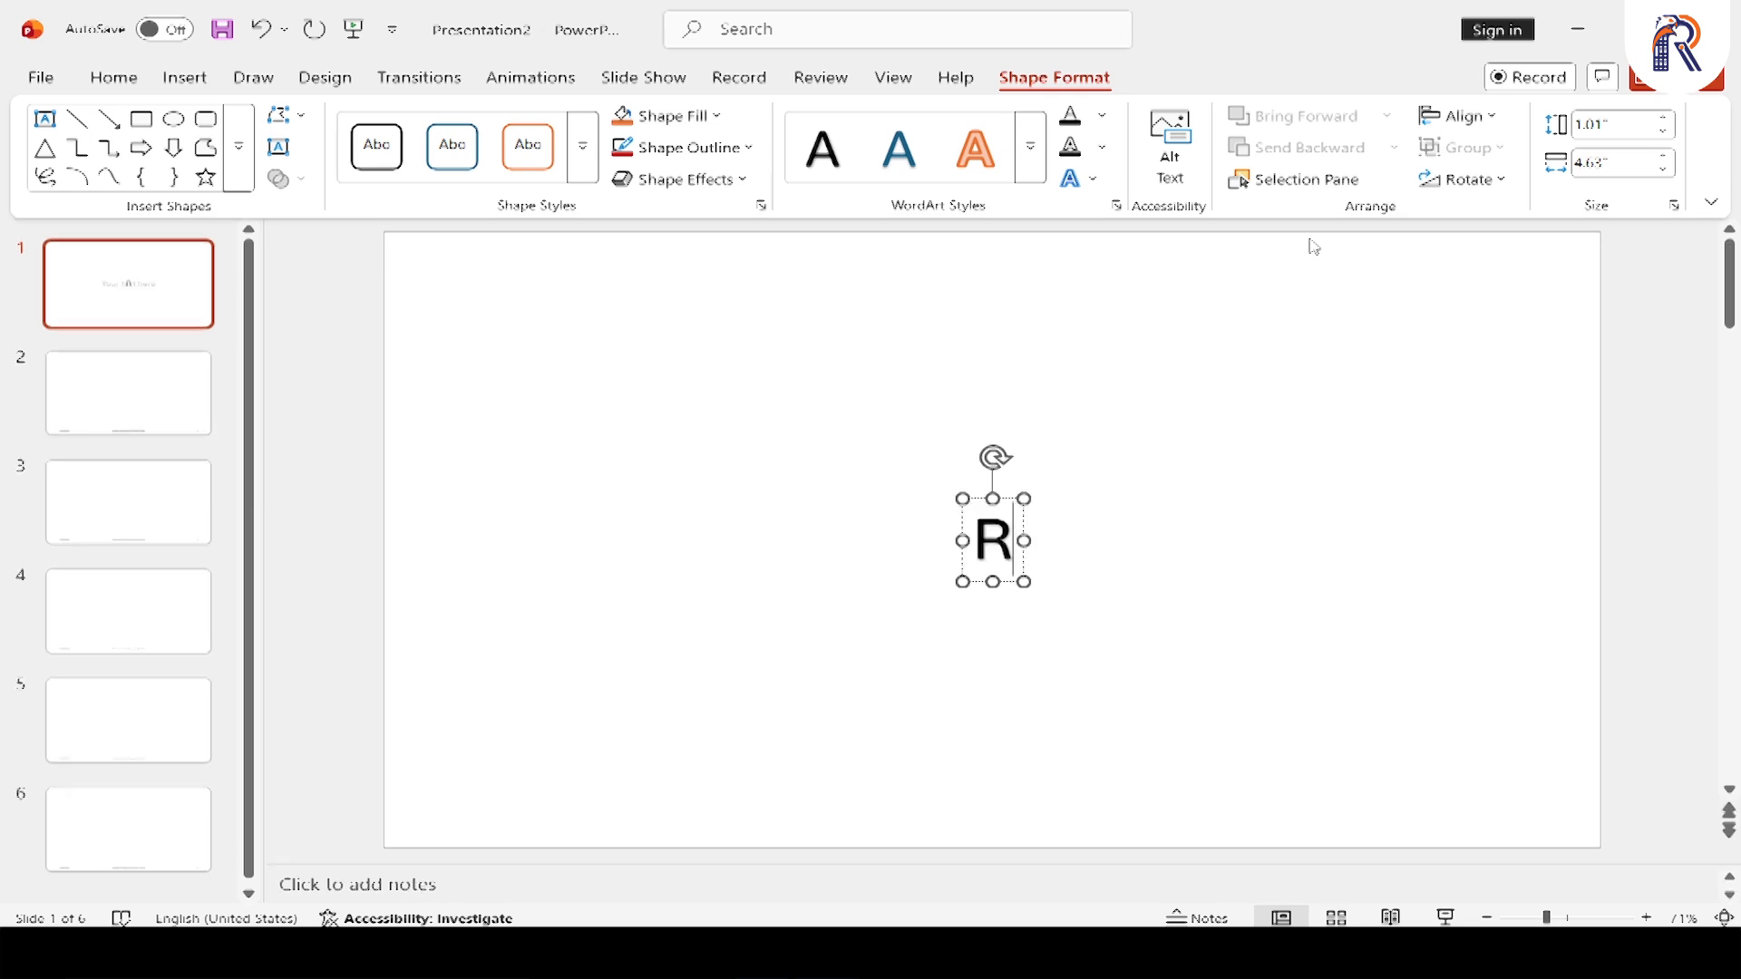
{"action": "type", "text": "ohaan IUn"}
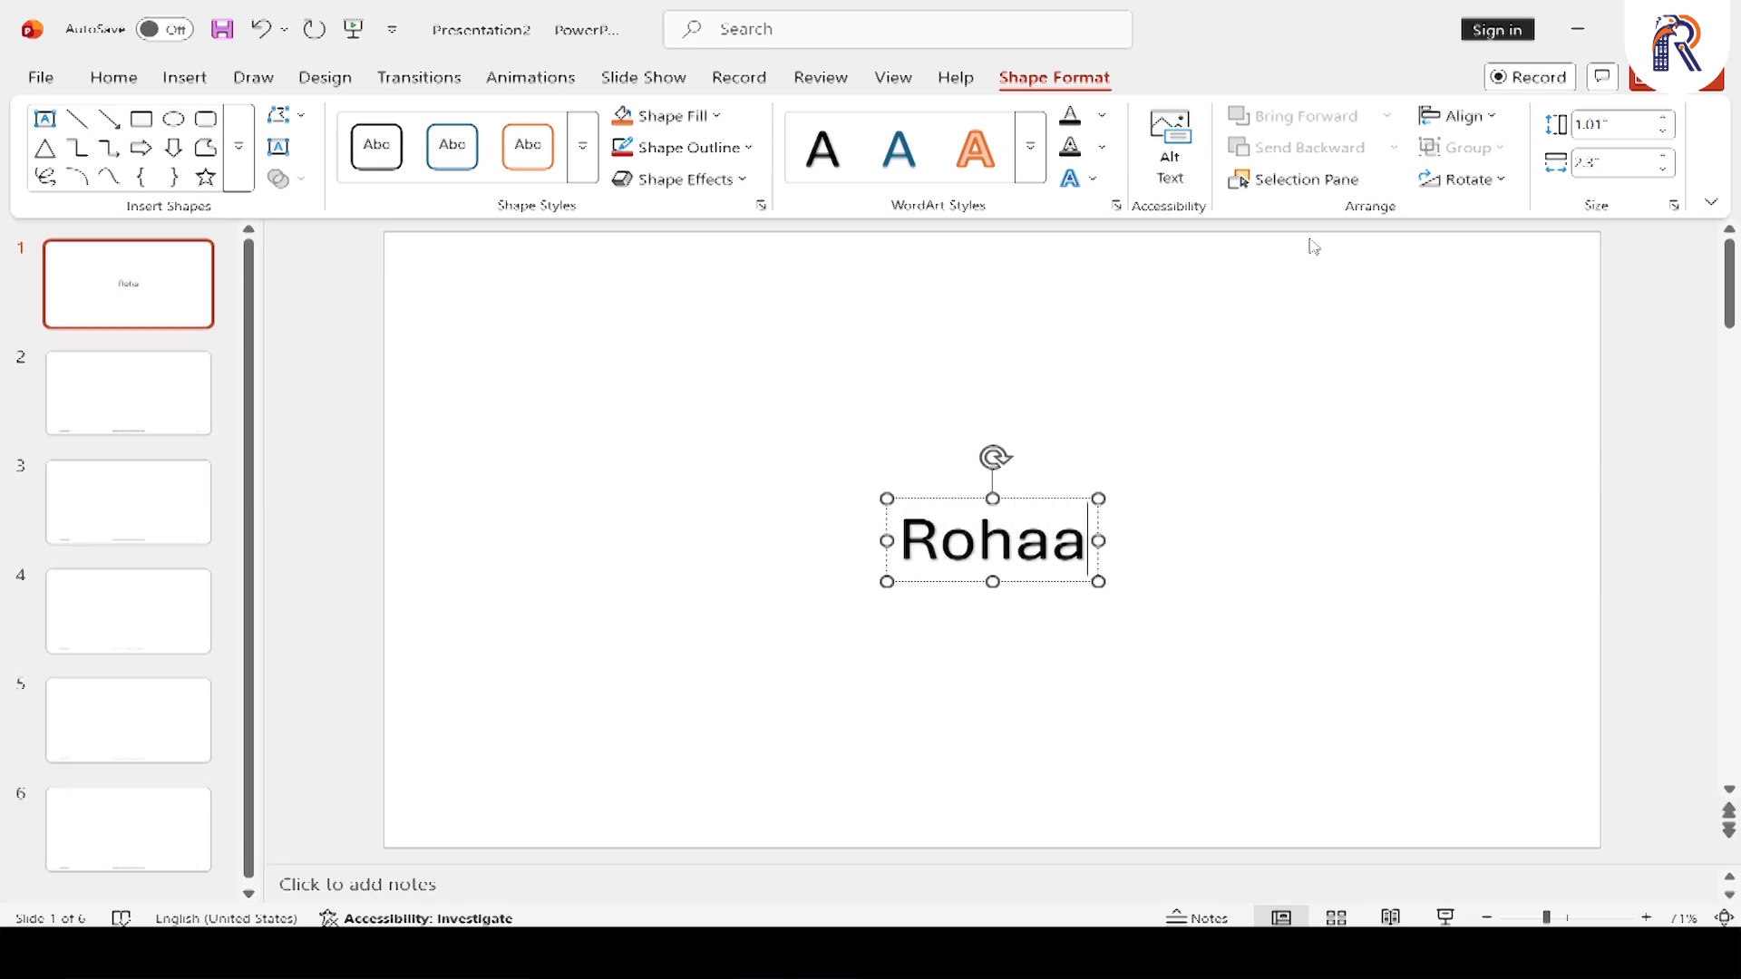
{"action": "key", "text": "BackSpace"}
{"action": "key", "text": "BackSpace"}
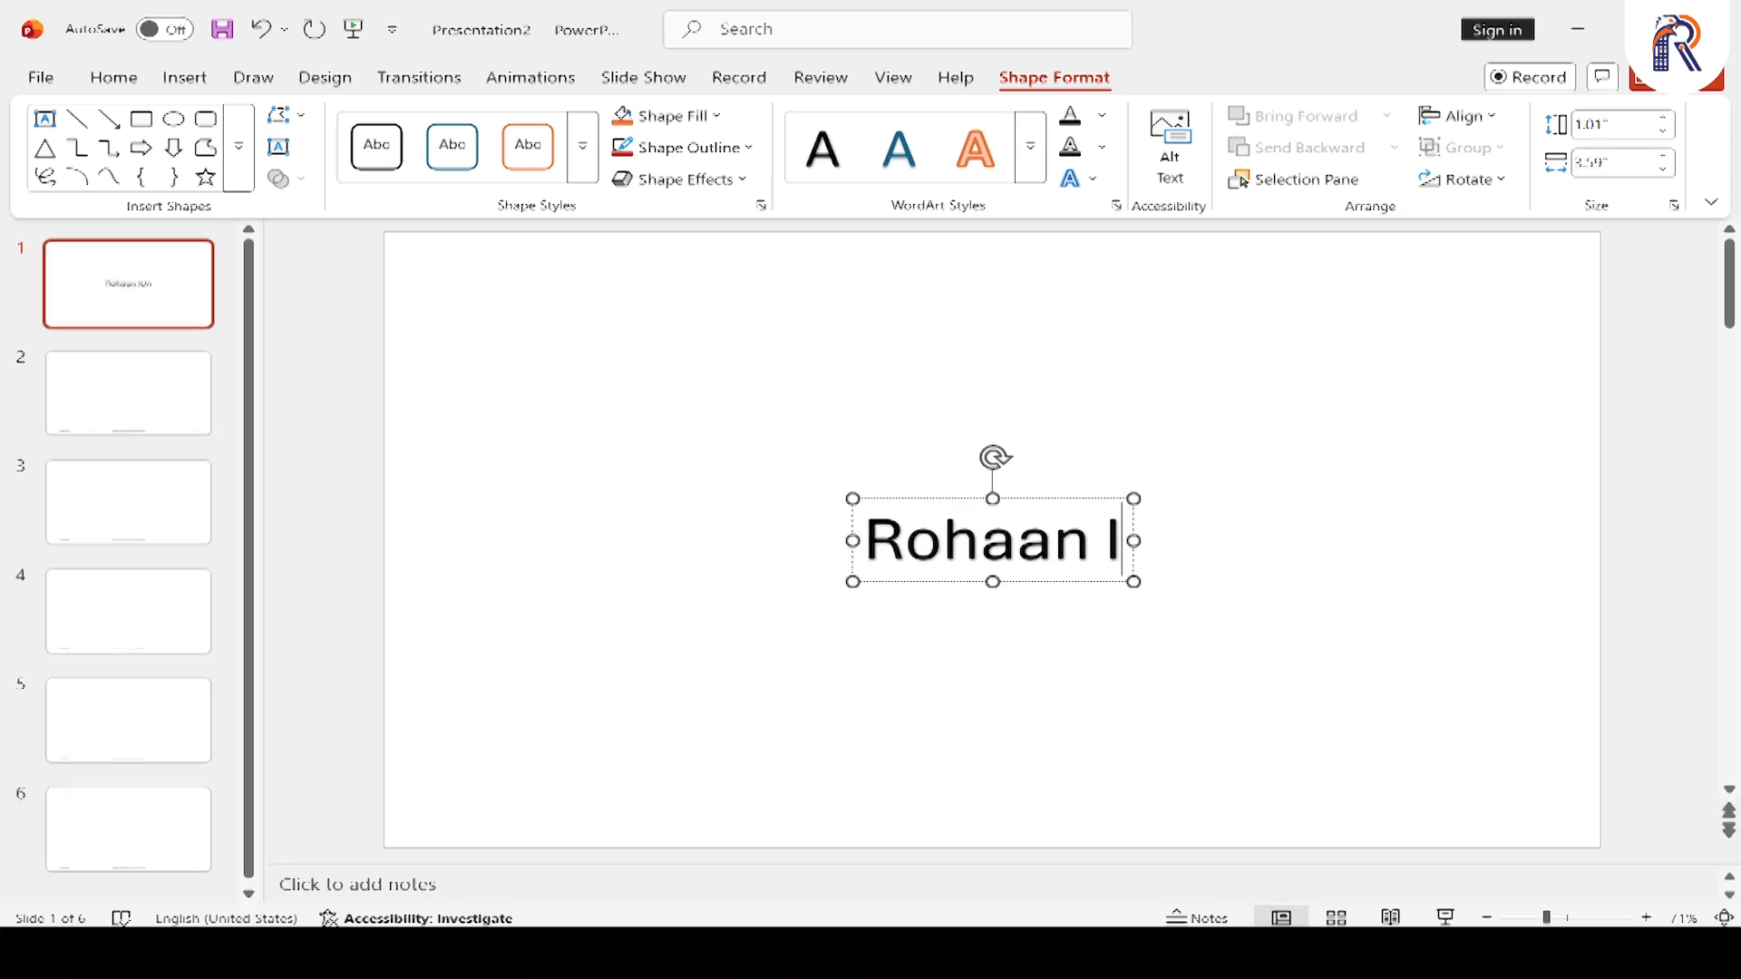
{"action": "type", "text": "nstitute of C"}
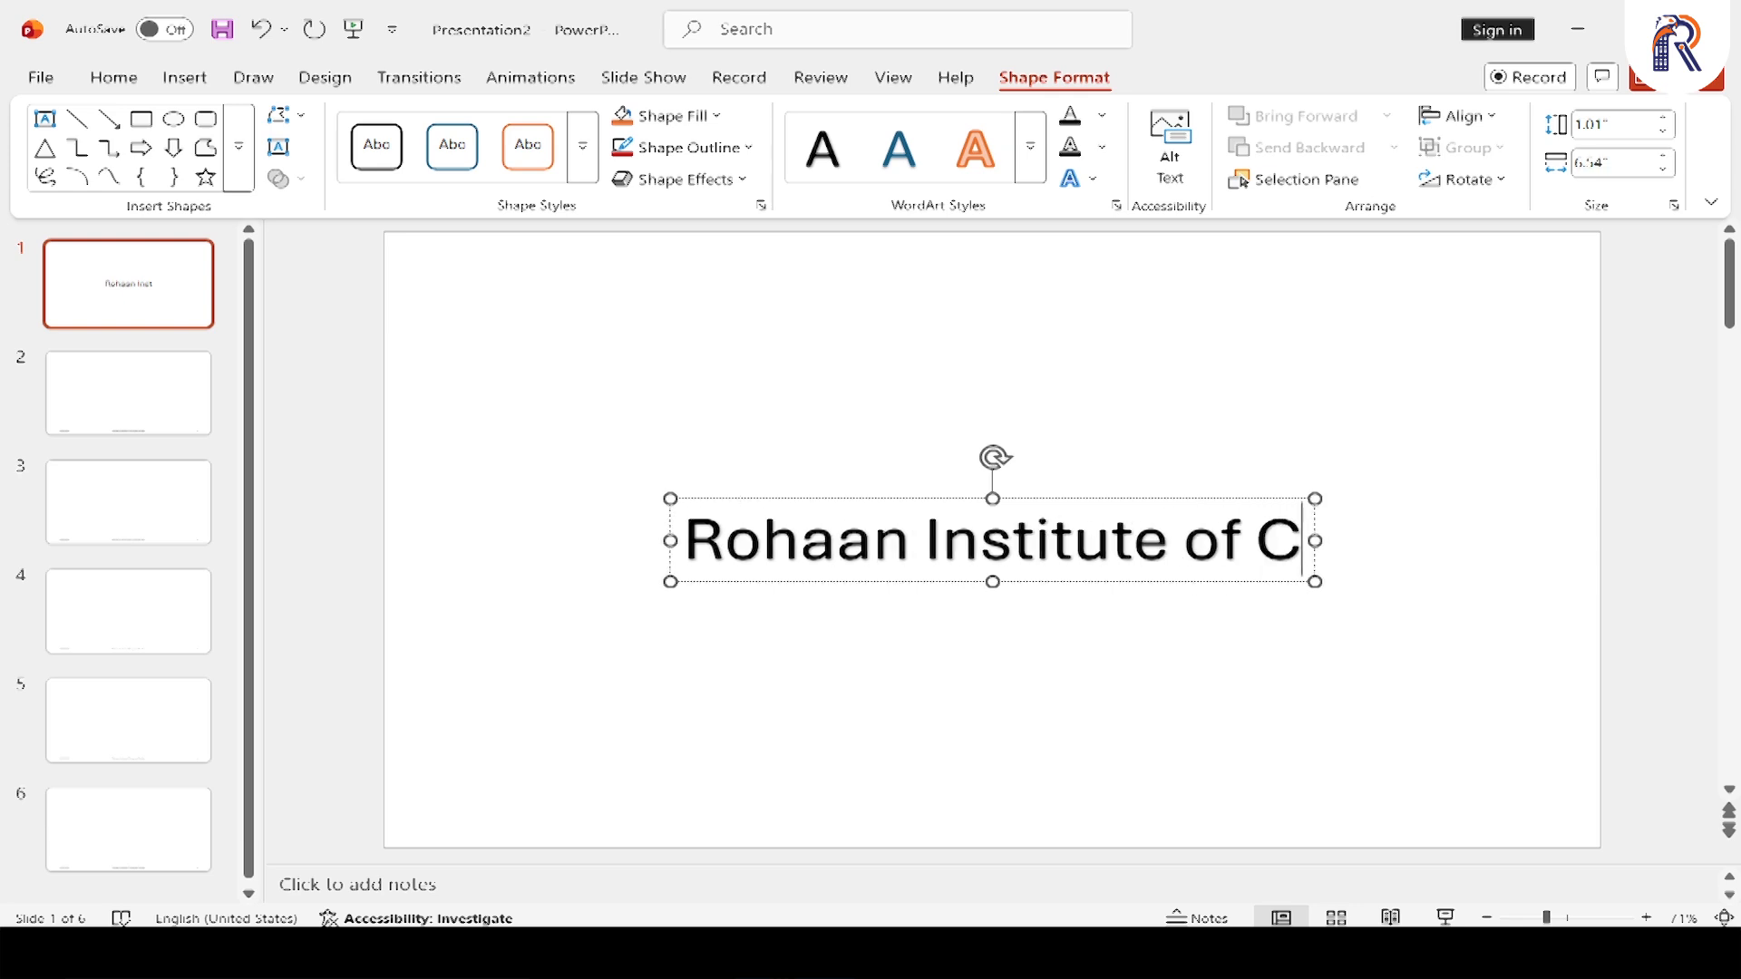
{"action": "type", "text": "omputer Studies"}
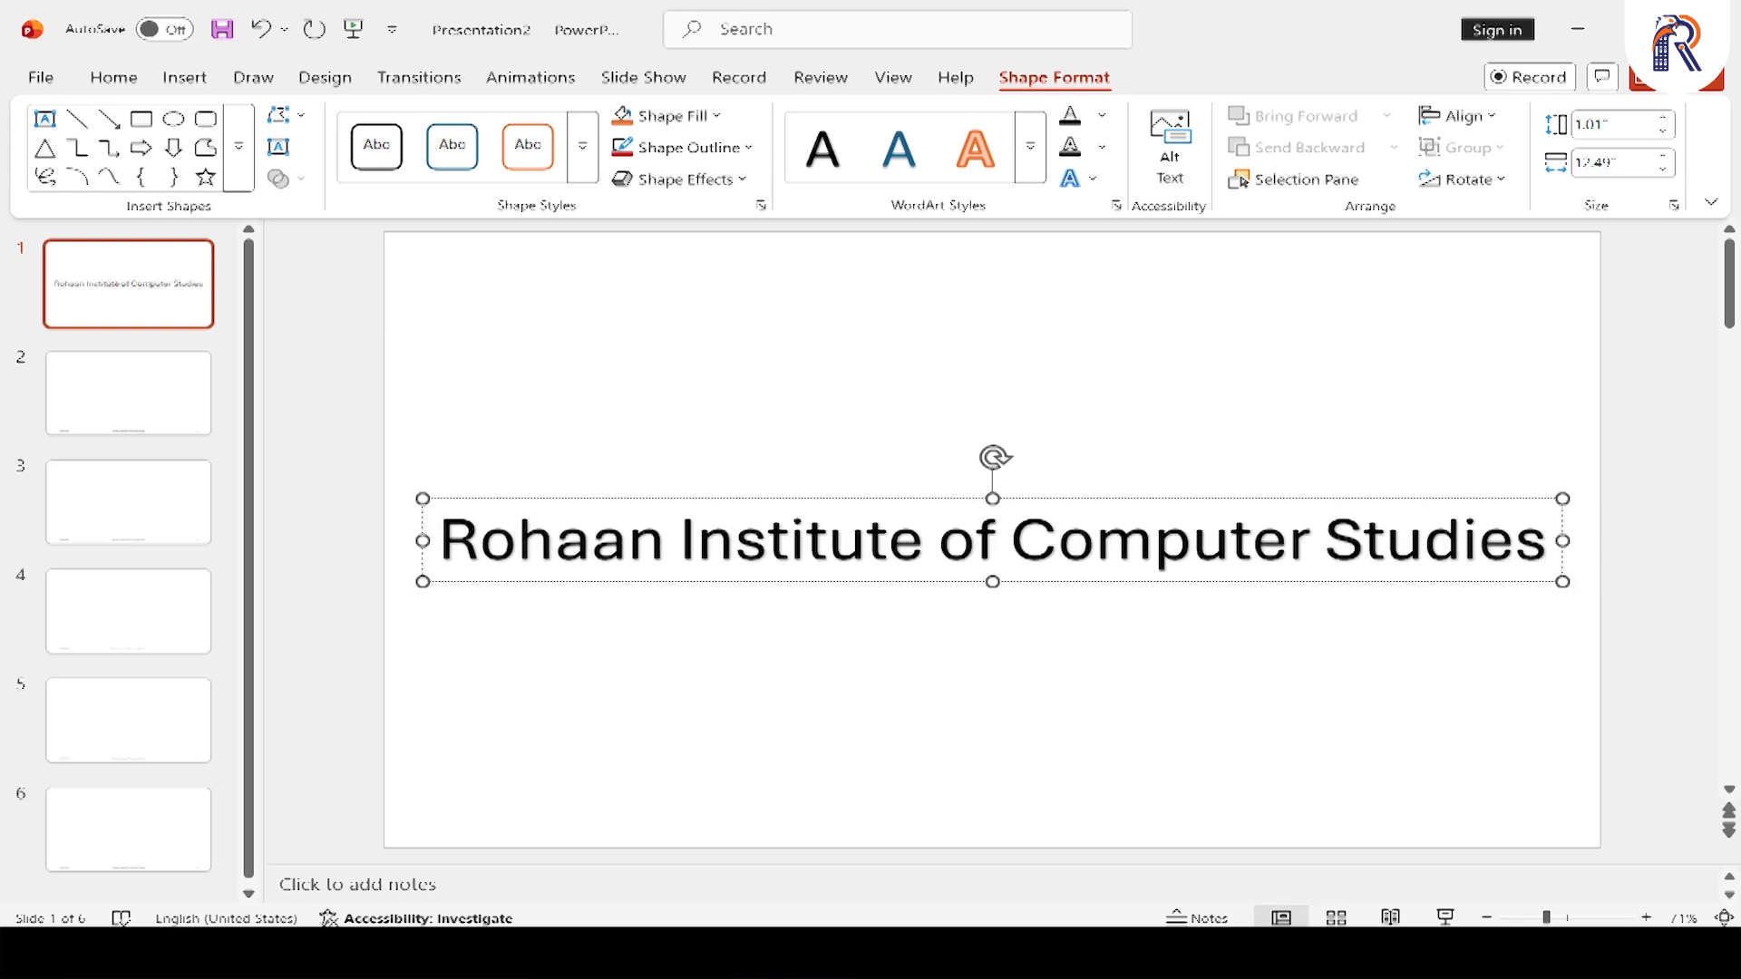
{"action": "left_click_drag", "start_coordinate": [1081, 496], "coordinate": [1088, 300]}
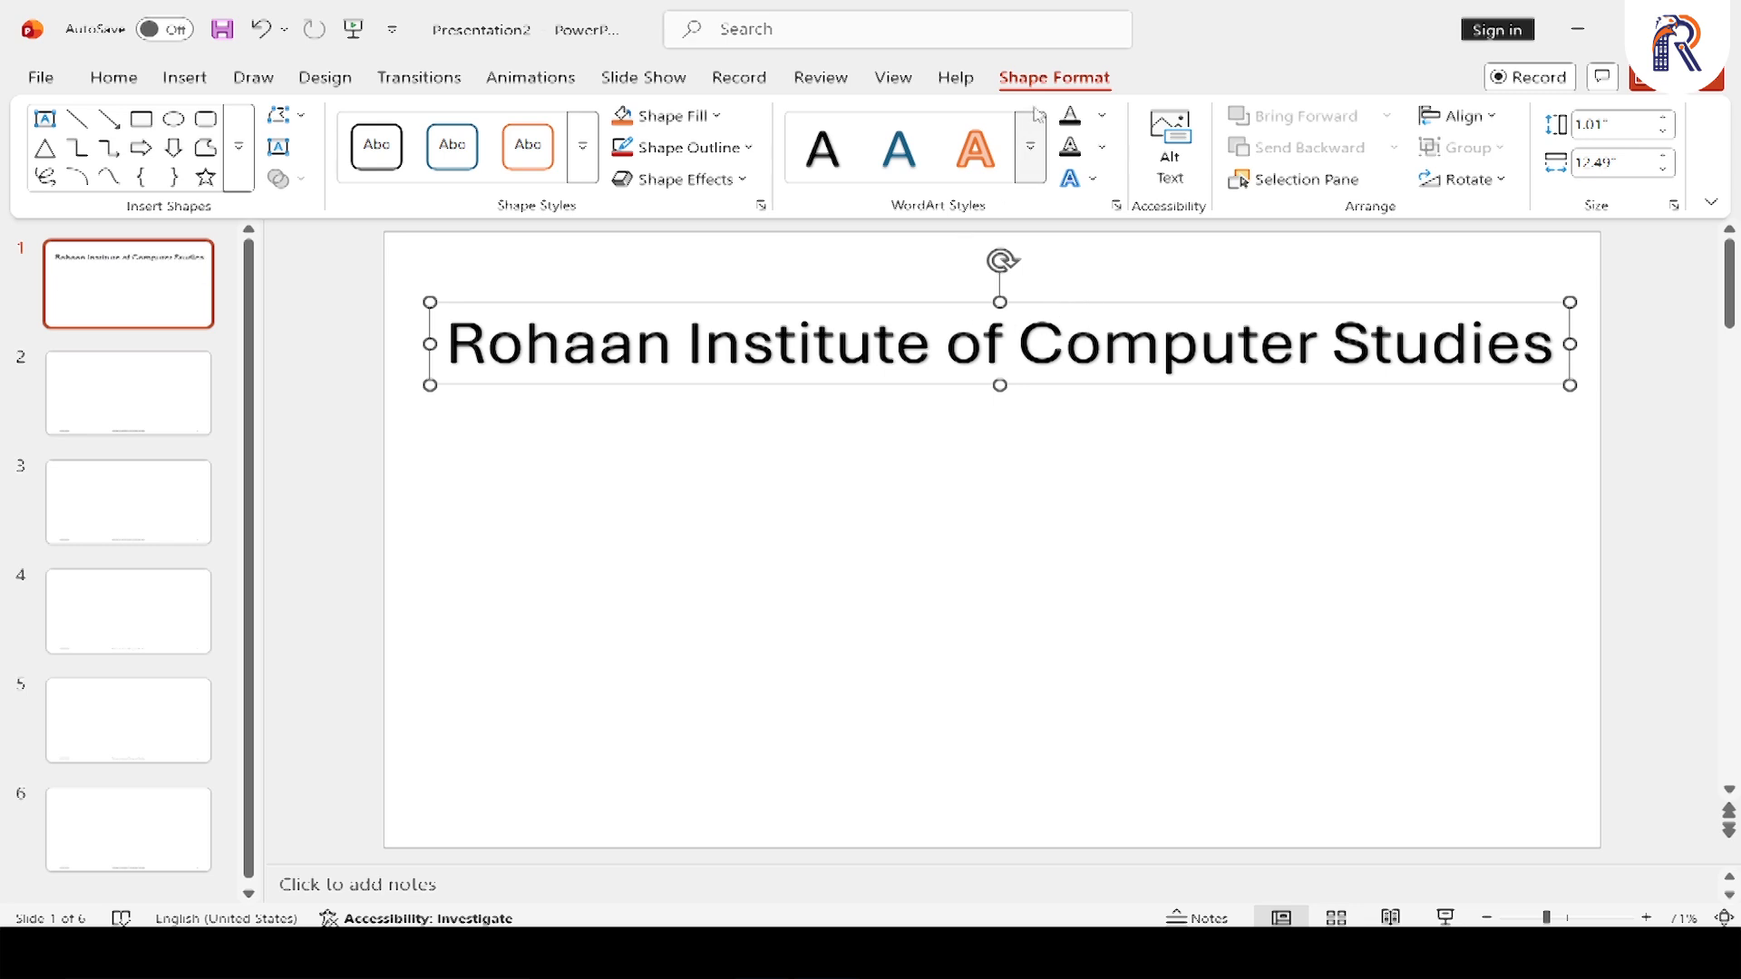
Examine the settings offered by the Date & Time and Slide Number commands, cancelling both without changes
{"action": "left_click", "coordinate": [185, 78]}
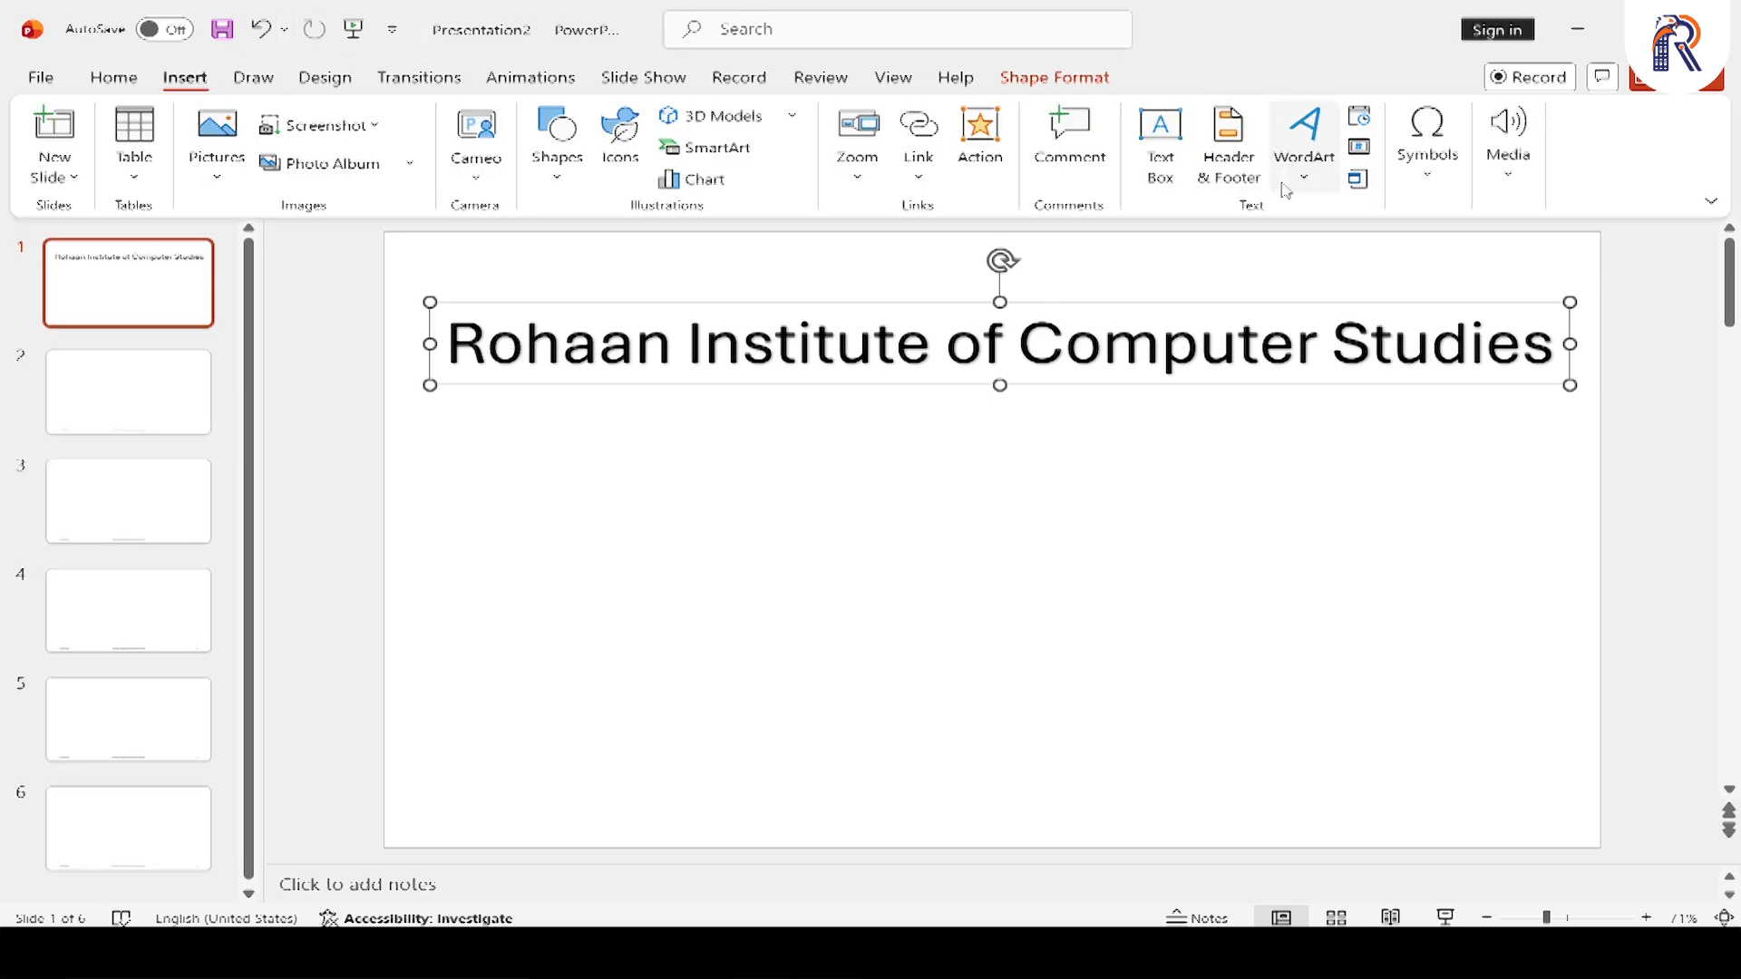
{"action": "left_click", "coordinate": [1359, 119]}
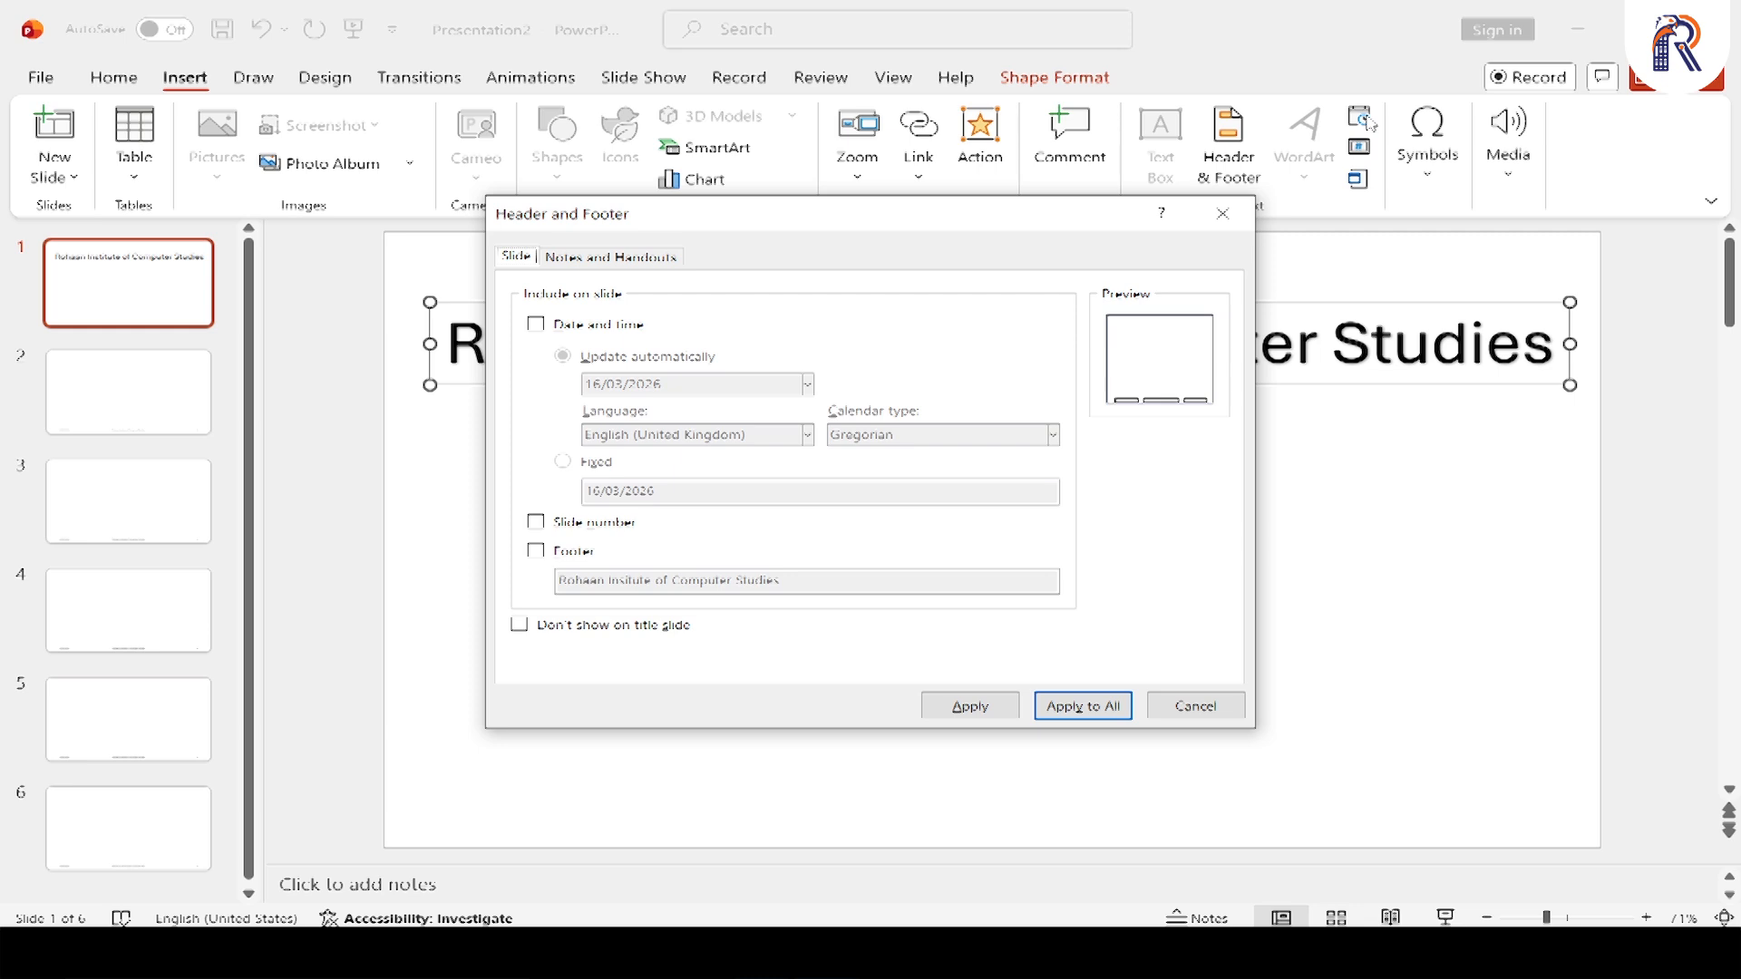
{"action": "left_click", "coordinate": [1224, 708]}
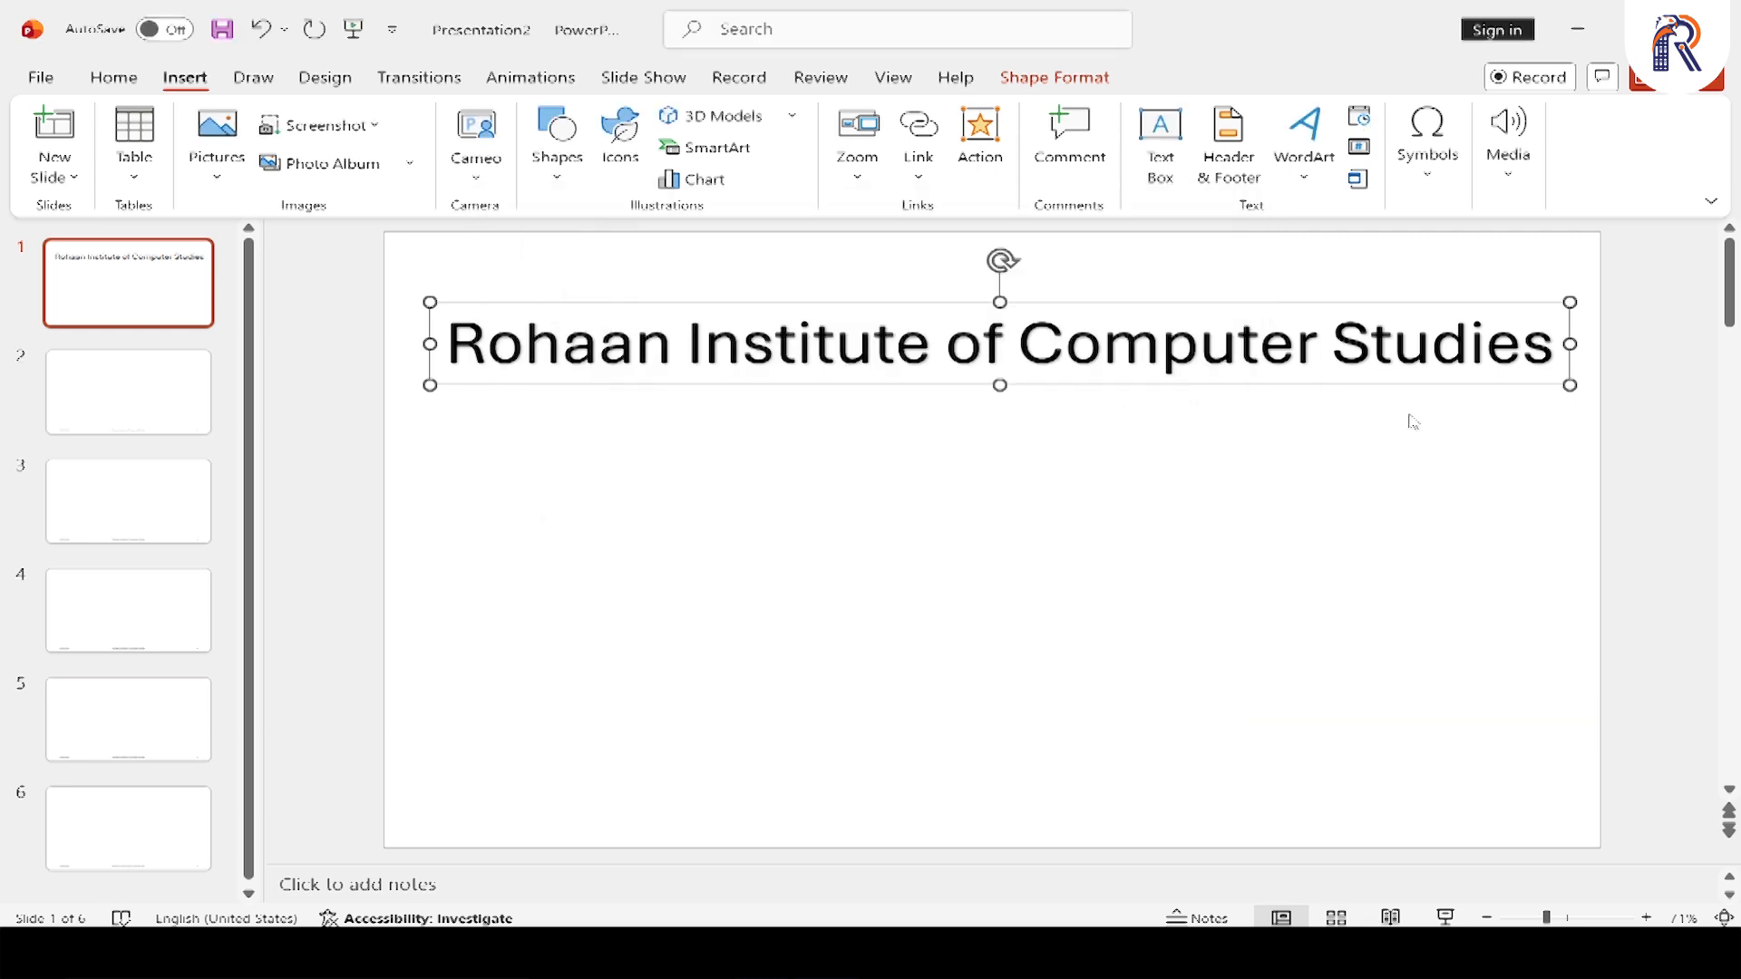
{"action": "left_click", "coordinate": [1359, 150]}
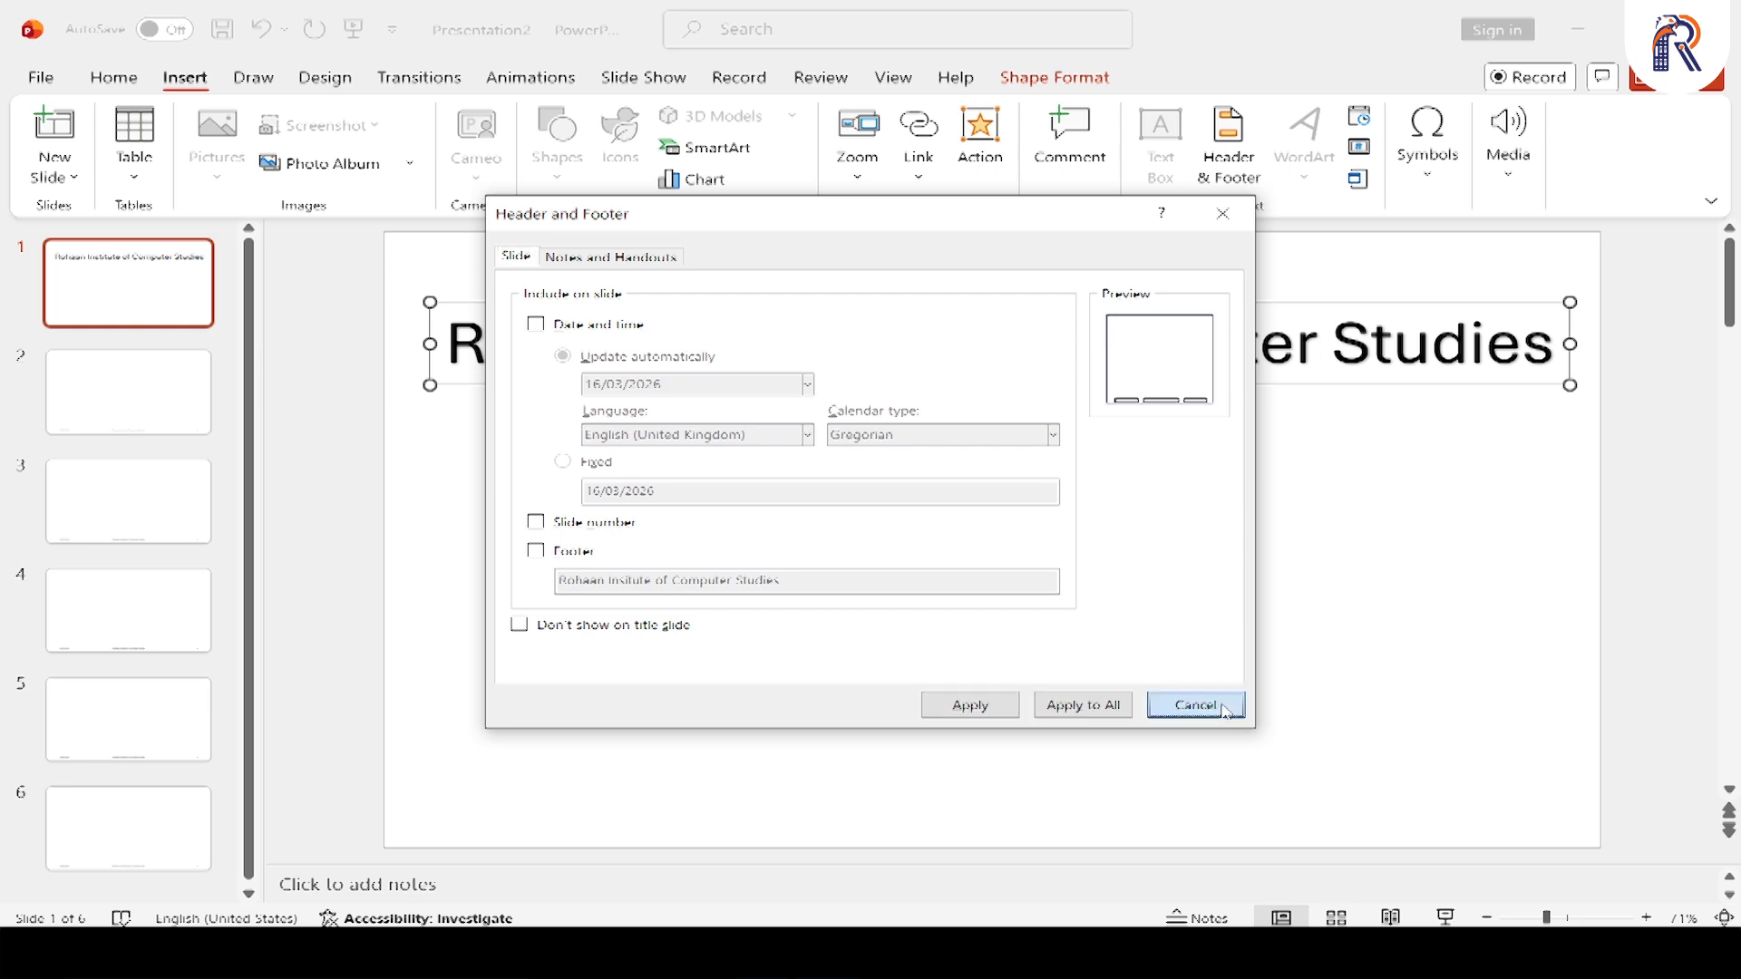
{"action": "left_click", "coordinate": [1195, 706]}
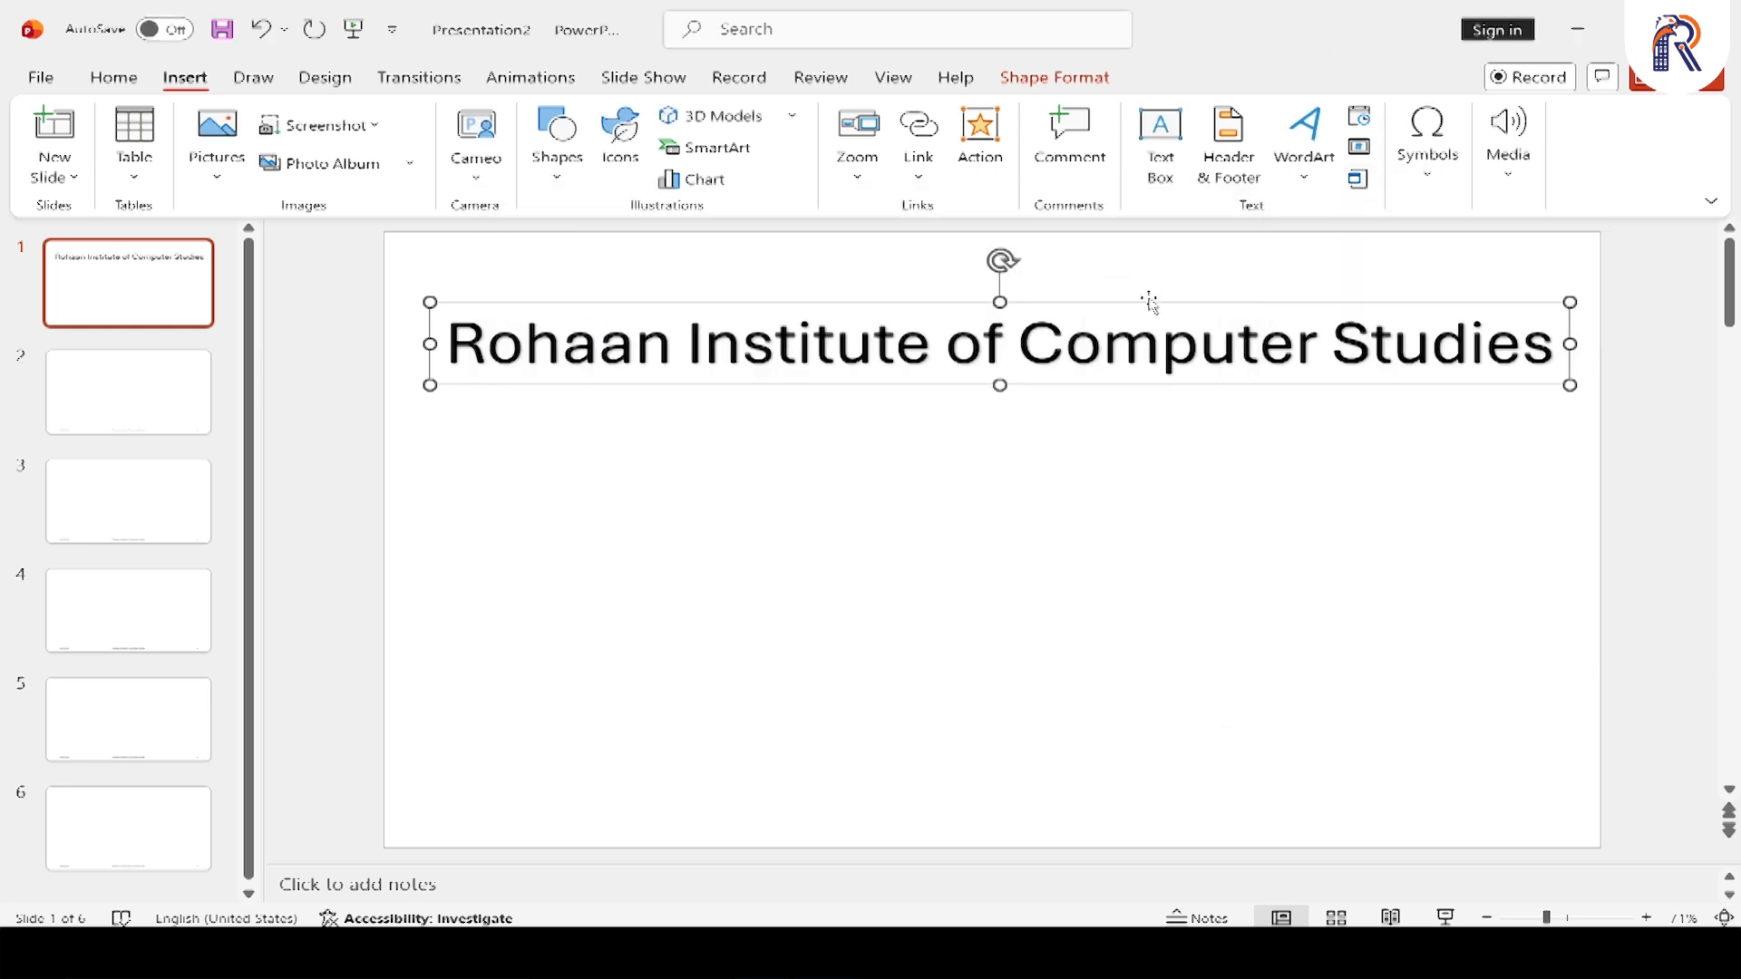
Delete the WordArt from slide 1 and insert a new Microsoft Excel Worksheet object on the slide
{"action": "key", "text": "Delete"}
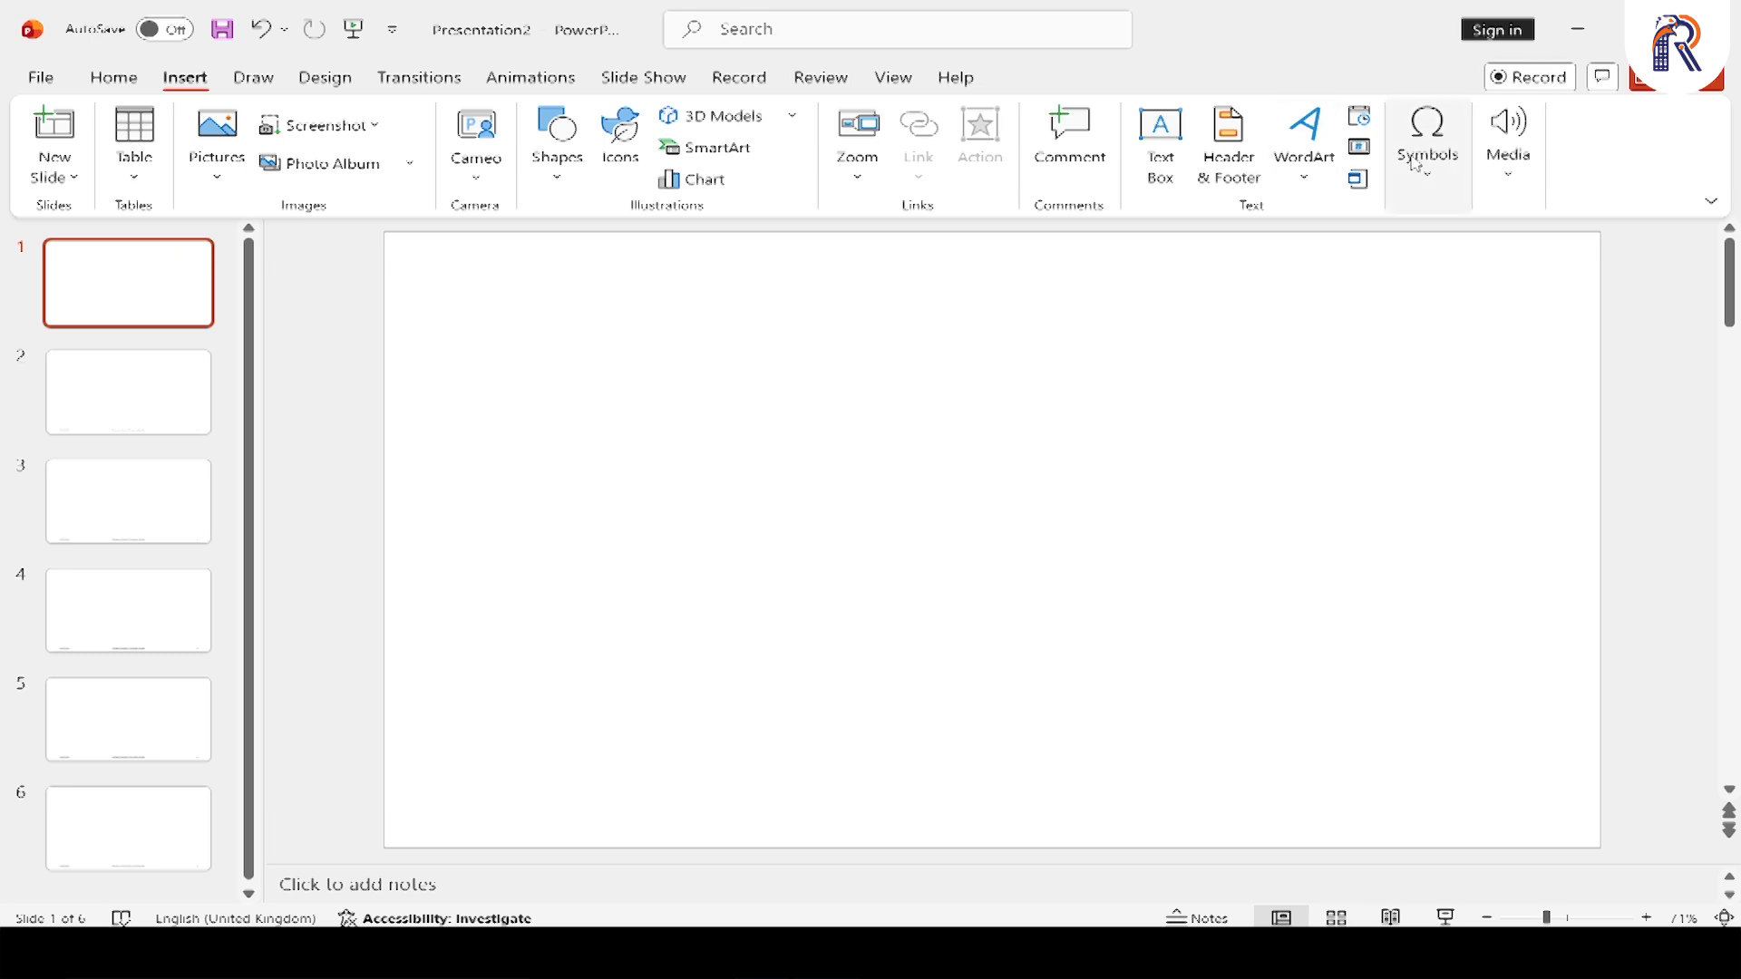
{"action": "left_click", "coordinate": [1356, 188]}
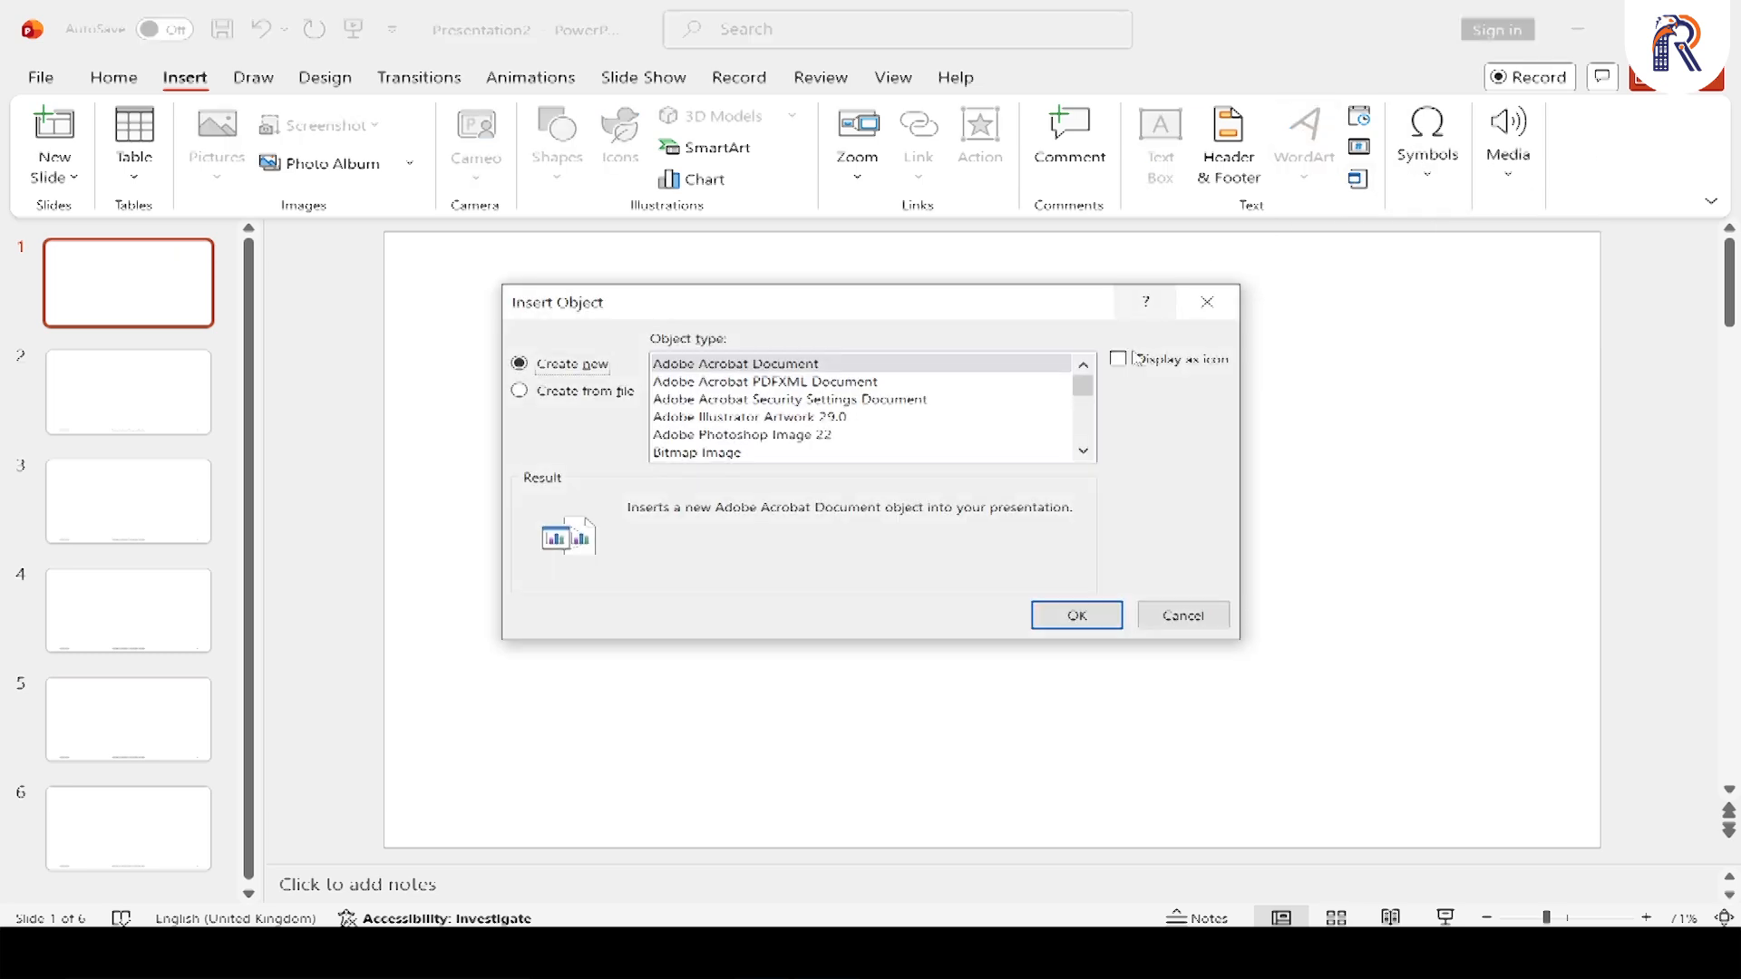
{"action": "left_click", "coordinate": [1083, 452]}
{"action": "left_click", "coordinate": [1084, 452]}
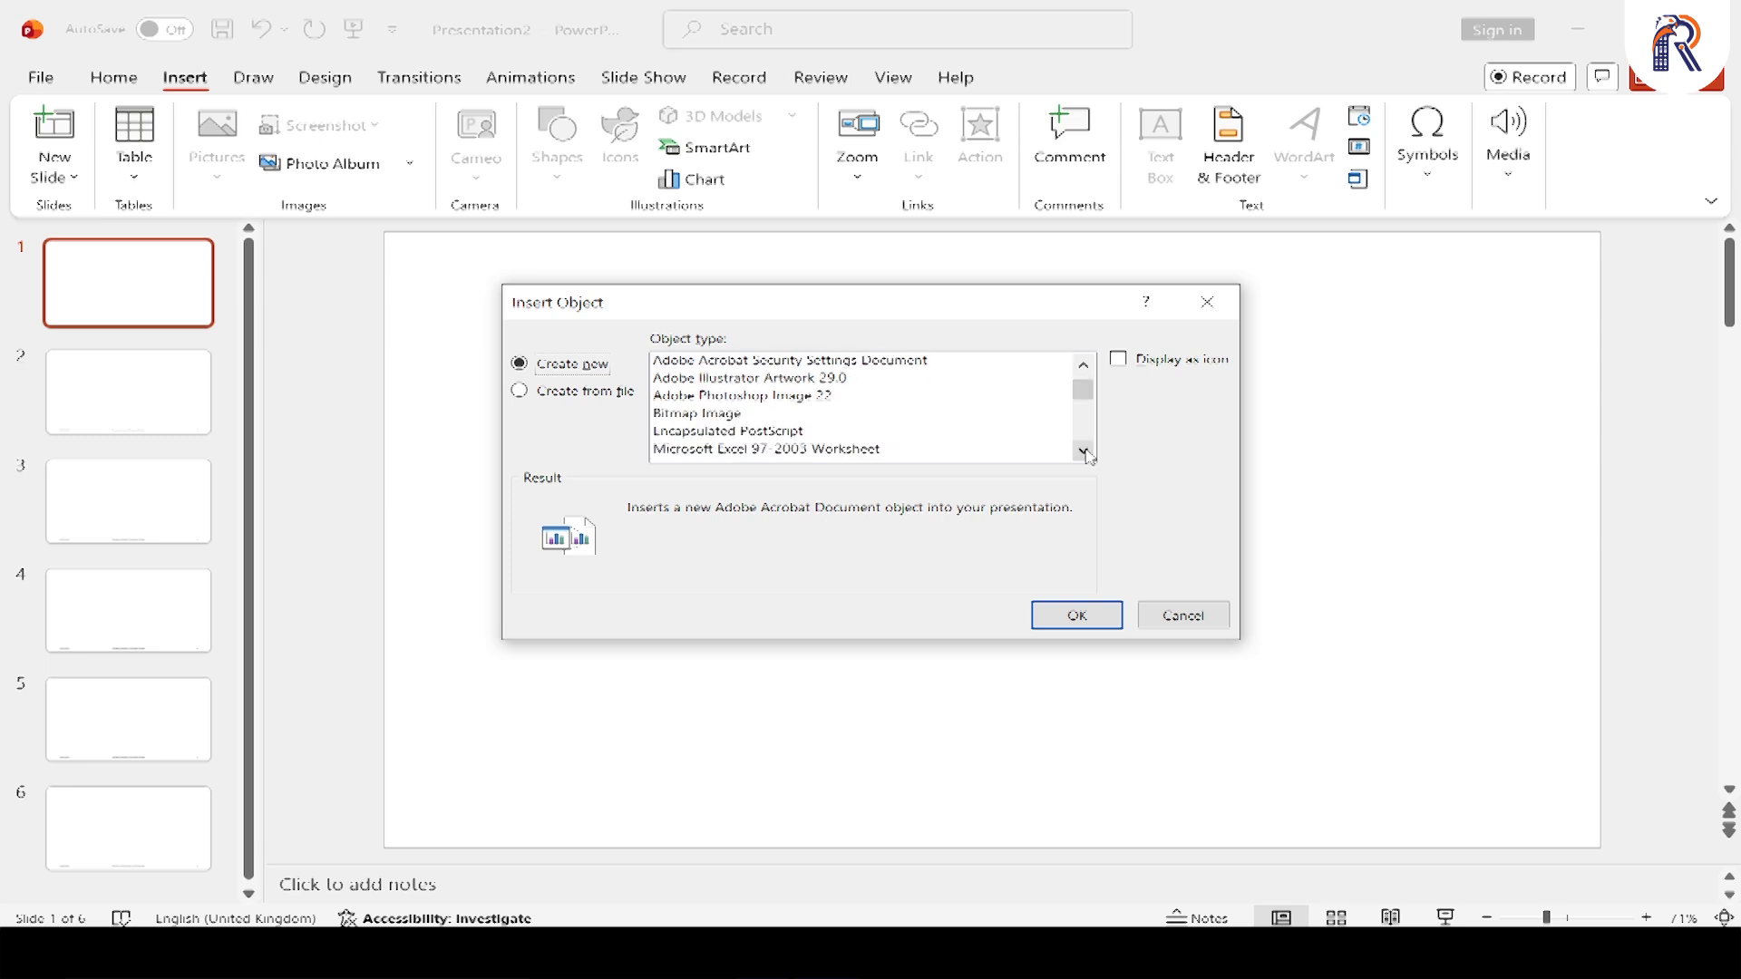
{"action": "left_click", "coordinate": [1084, 452]}
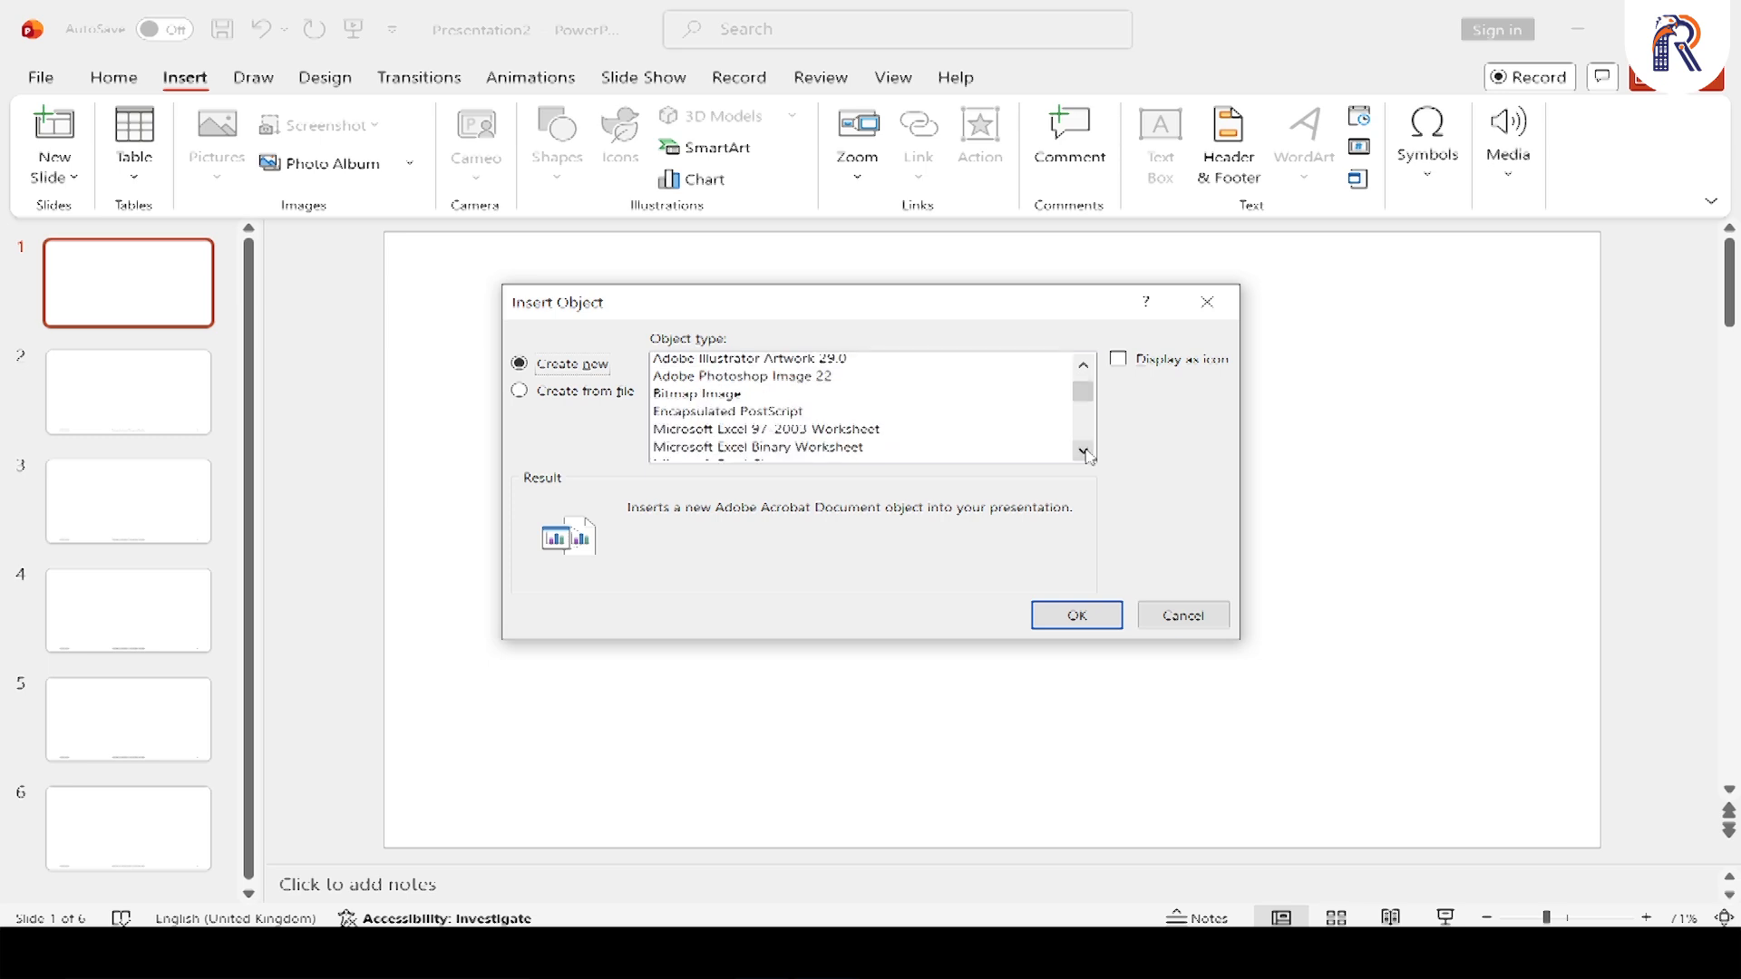
{"action": "left_click", "coordinate": [1084, 452]}
{"action": "left_click", "coordinate": [1084, 452]}
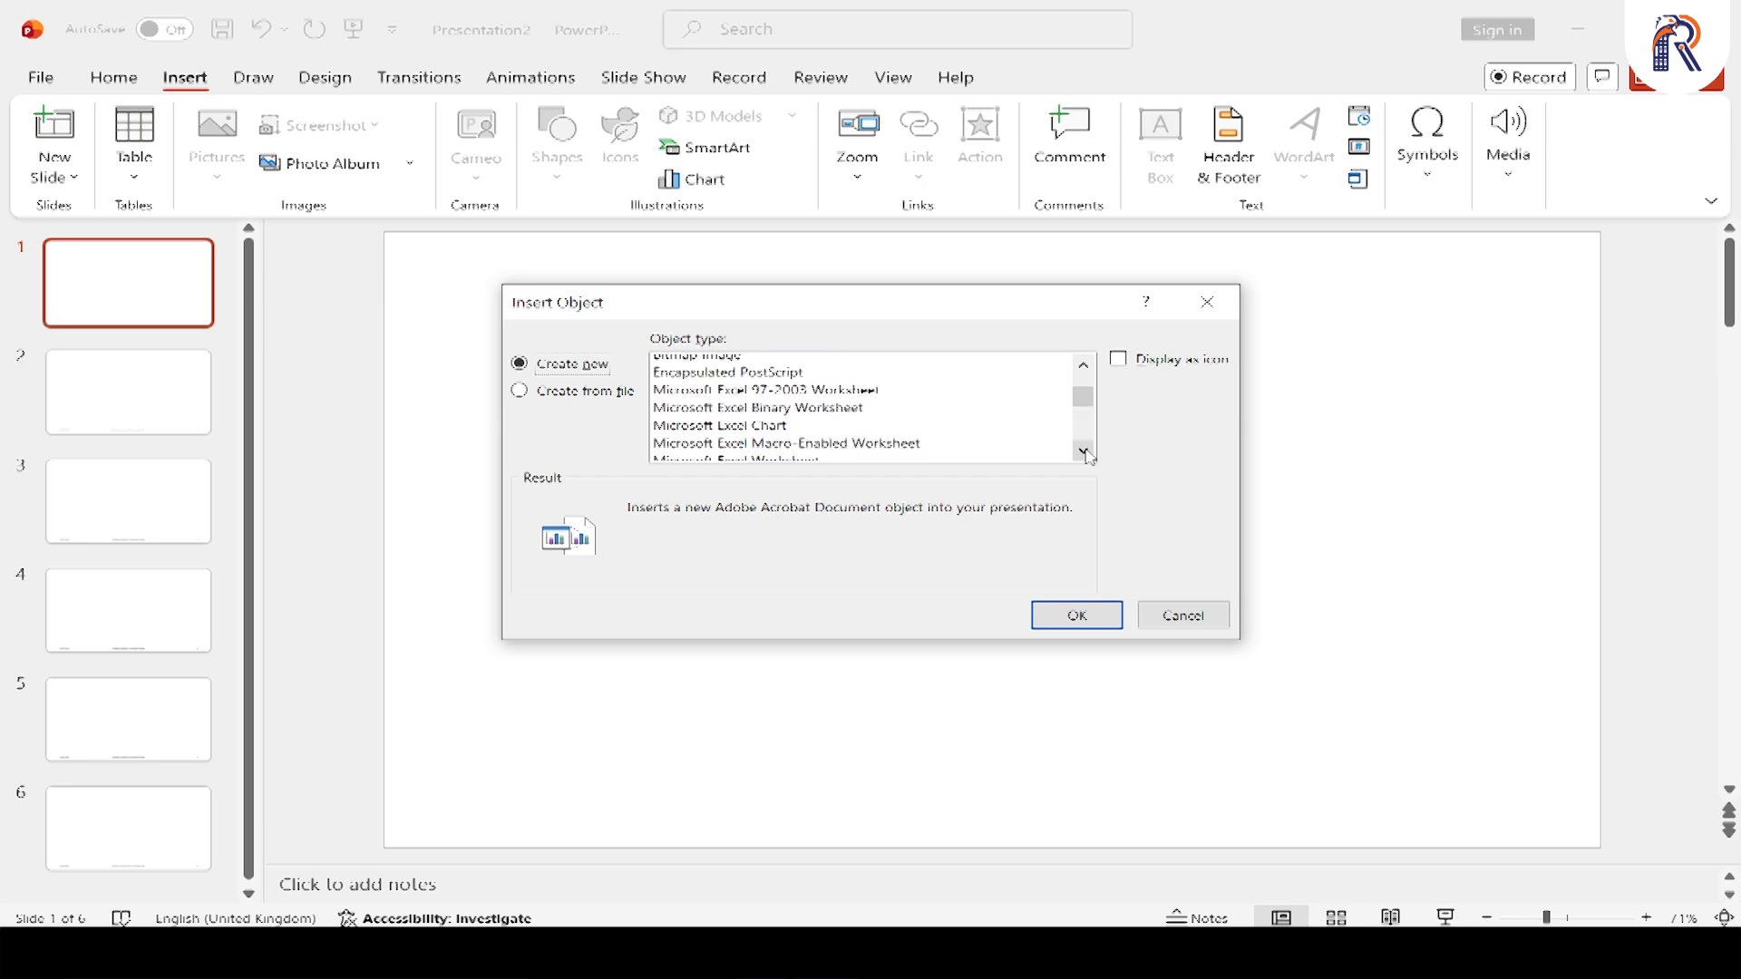
{"action": "left_click", "coordinate": [1084, 452]}
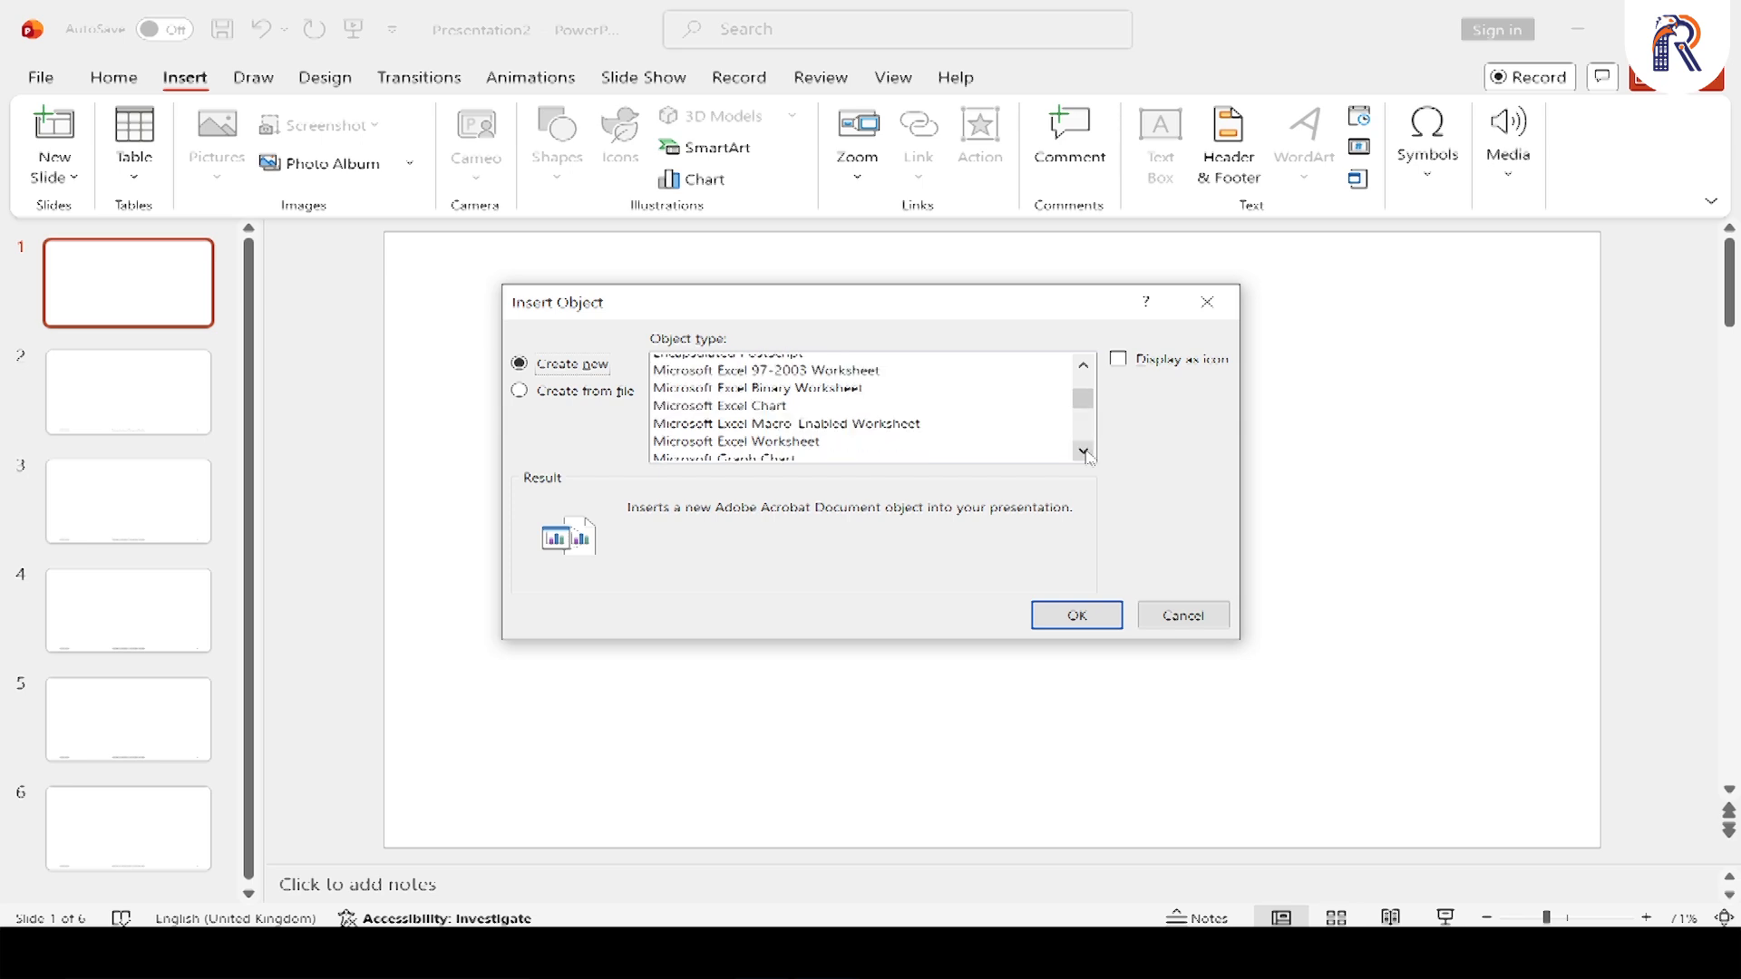
{"action": "left_click", "coordinate": [1084, 452]}
{"action": "left_click", "coordinate": [776, 424]}
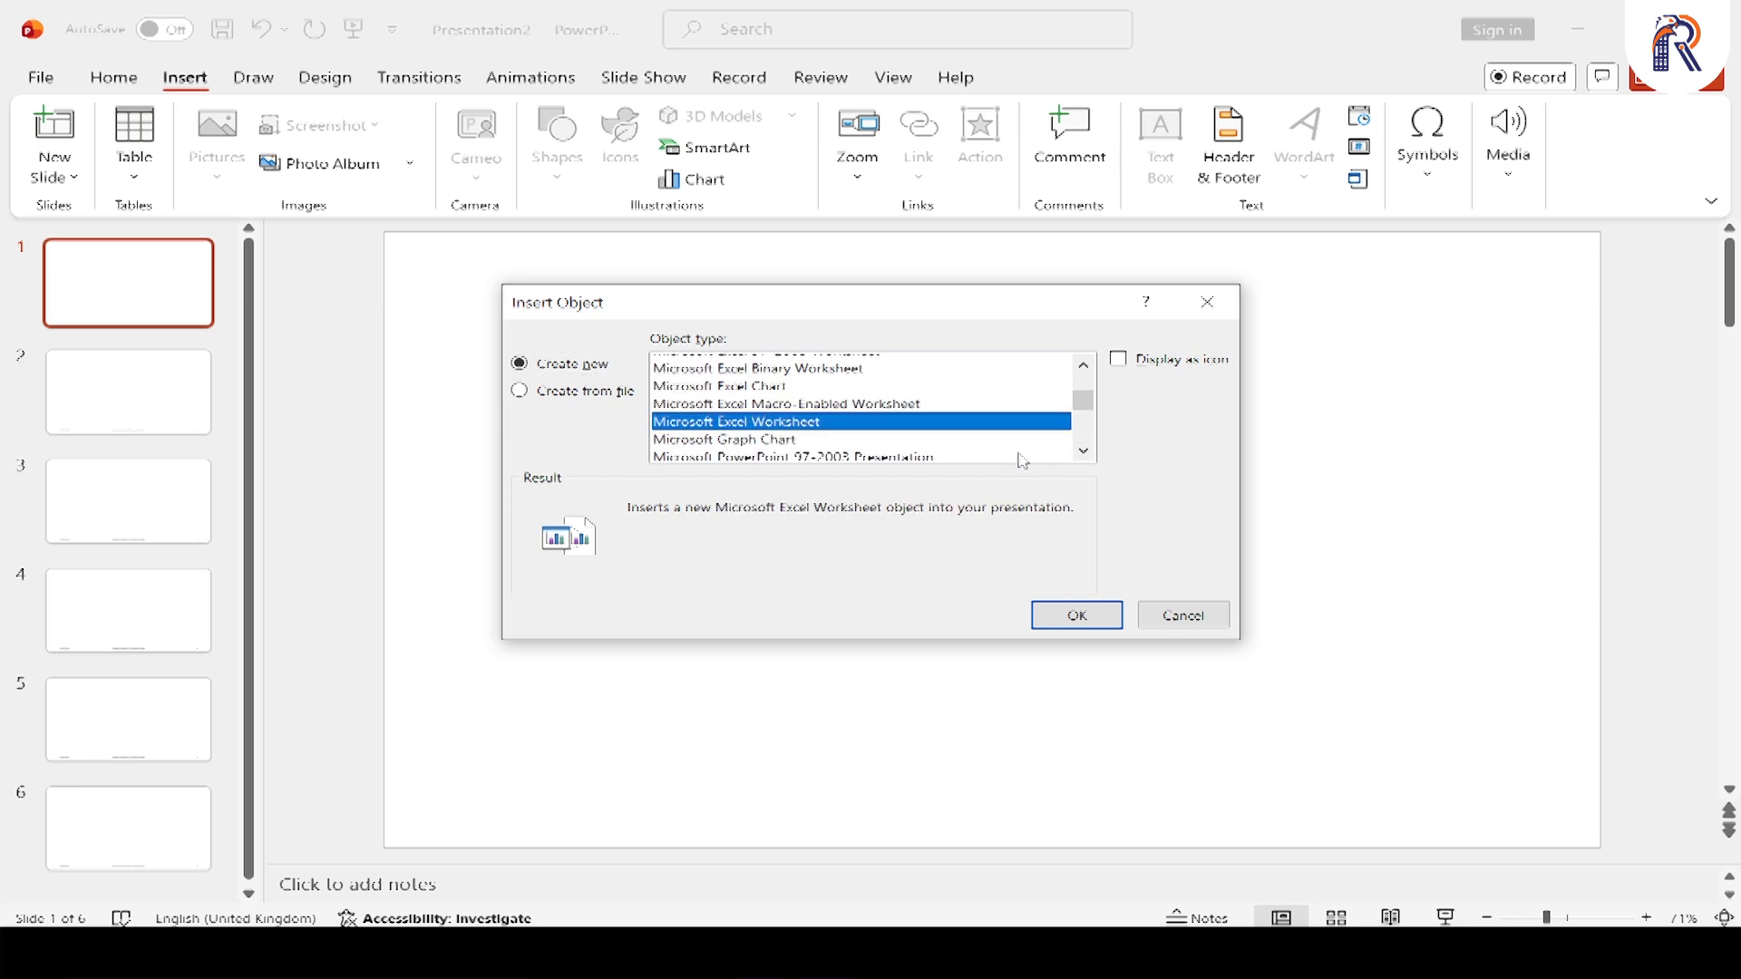
{"action": "left_click", "coordinate": [1077, 614]}
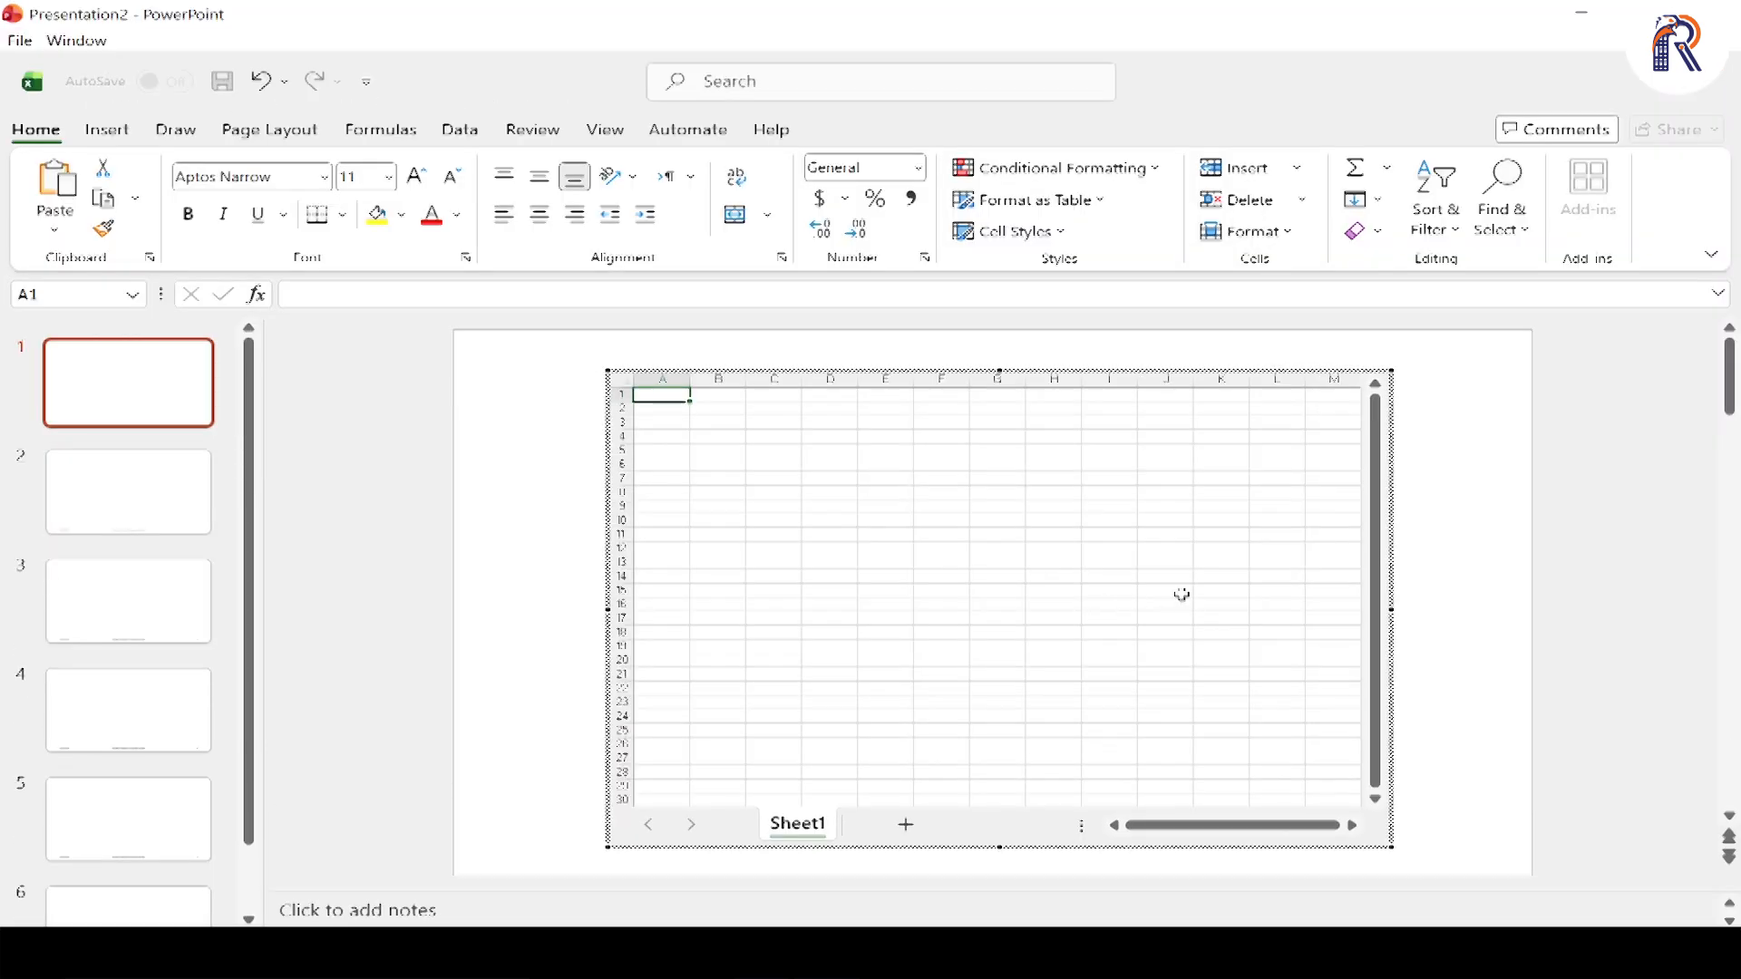
Enter 34, 5, 345 and 346 in cells A1 to D1 of the embedded worksheet
{"action": "type", "text": "34"}
{"action": "key", "text": "Right"}
{"action": "type", "text": "5"}
{"action": "key", "text": "Right"}
{"action": "type", "text": "345"}
{"action": "key", "text": "Right"}
{"action": "type", "text": "346"}
{"action": "key", "text": "Down"}
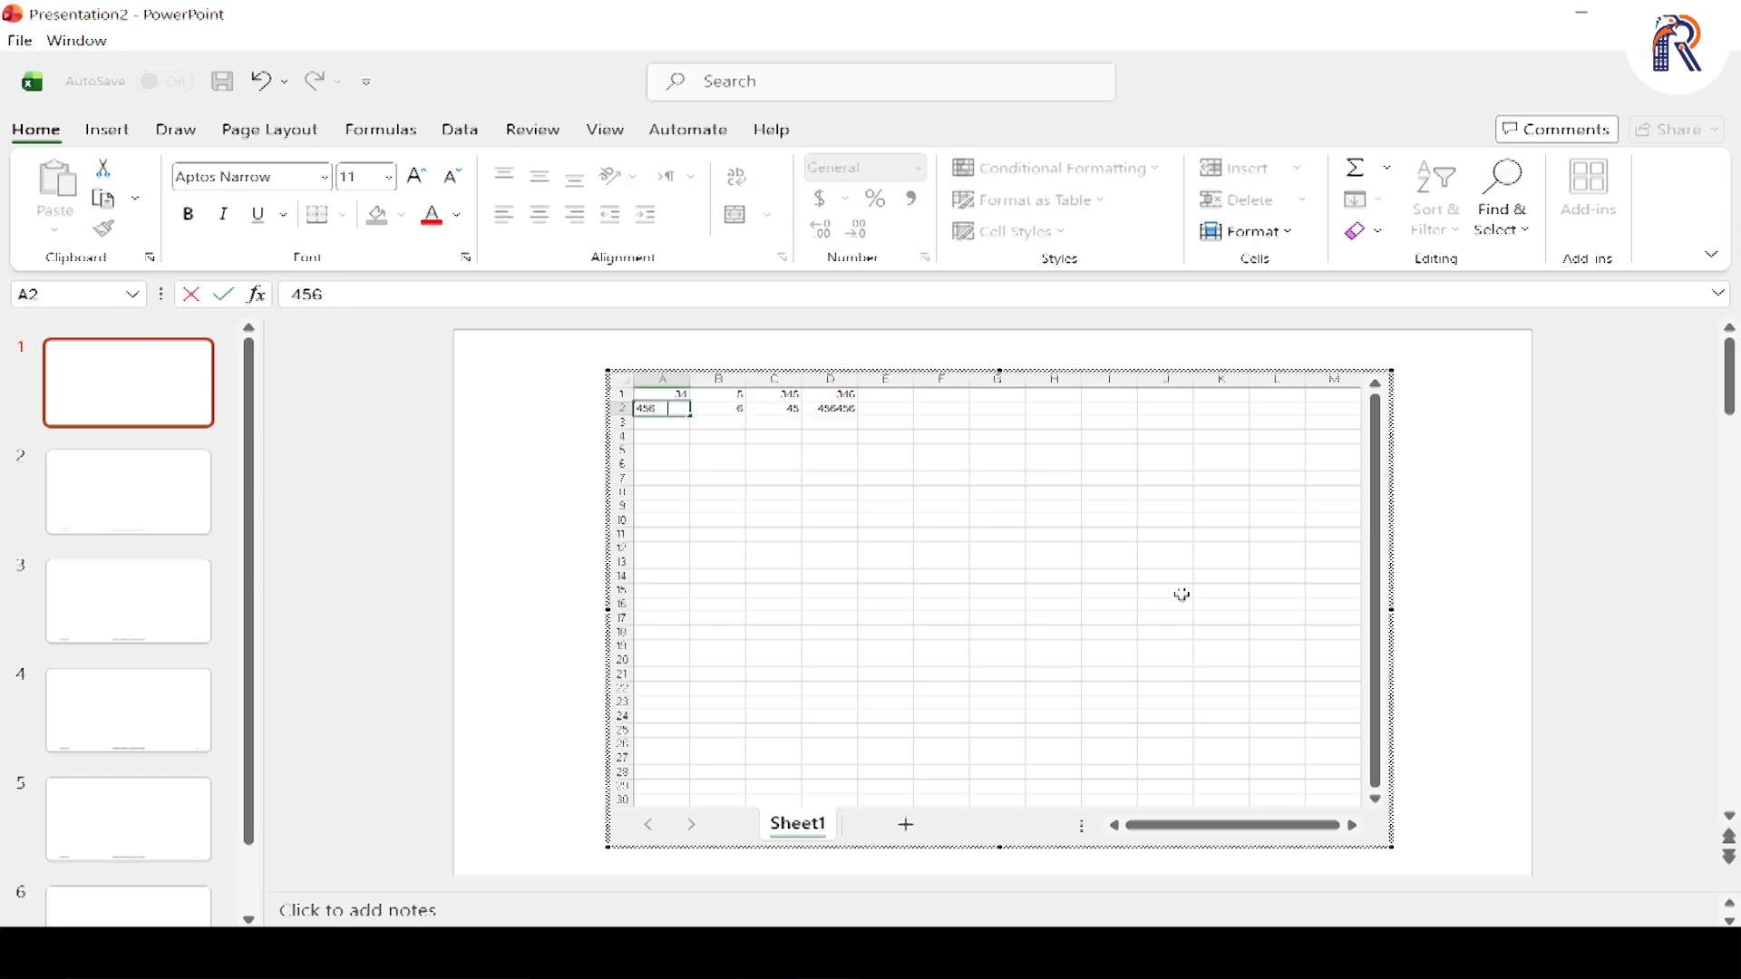
Fill A2:D5 by row with 456456, 6, 45, 456456; 45, 45645, 456, 456; 6456, 645, 45, 456; 456, 45, 645, 6, and finish editing
{"action": "type", "text": "456"}
{"action": "key", "text": "Down"}
{"action": "type", "text": "45"}
{"action": "key", "text": "Down"}
{"action": "type", "text": "6456"}
{"action": "key", "text": "Right"}
{"action": "type", "text": "456"}
{"action": "key", "text": "Right"}
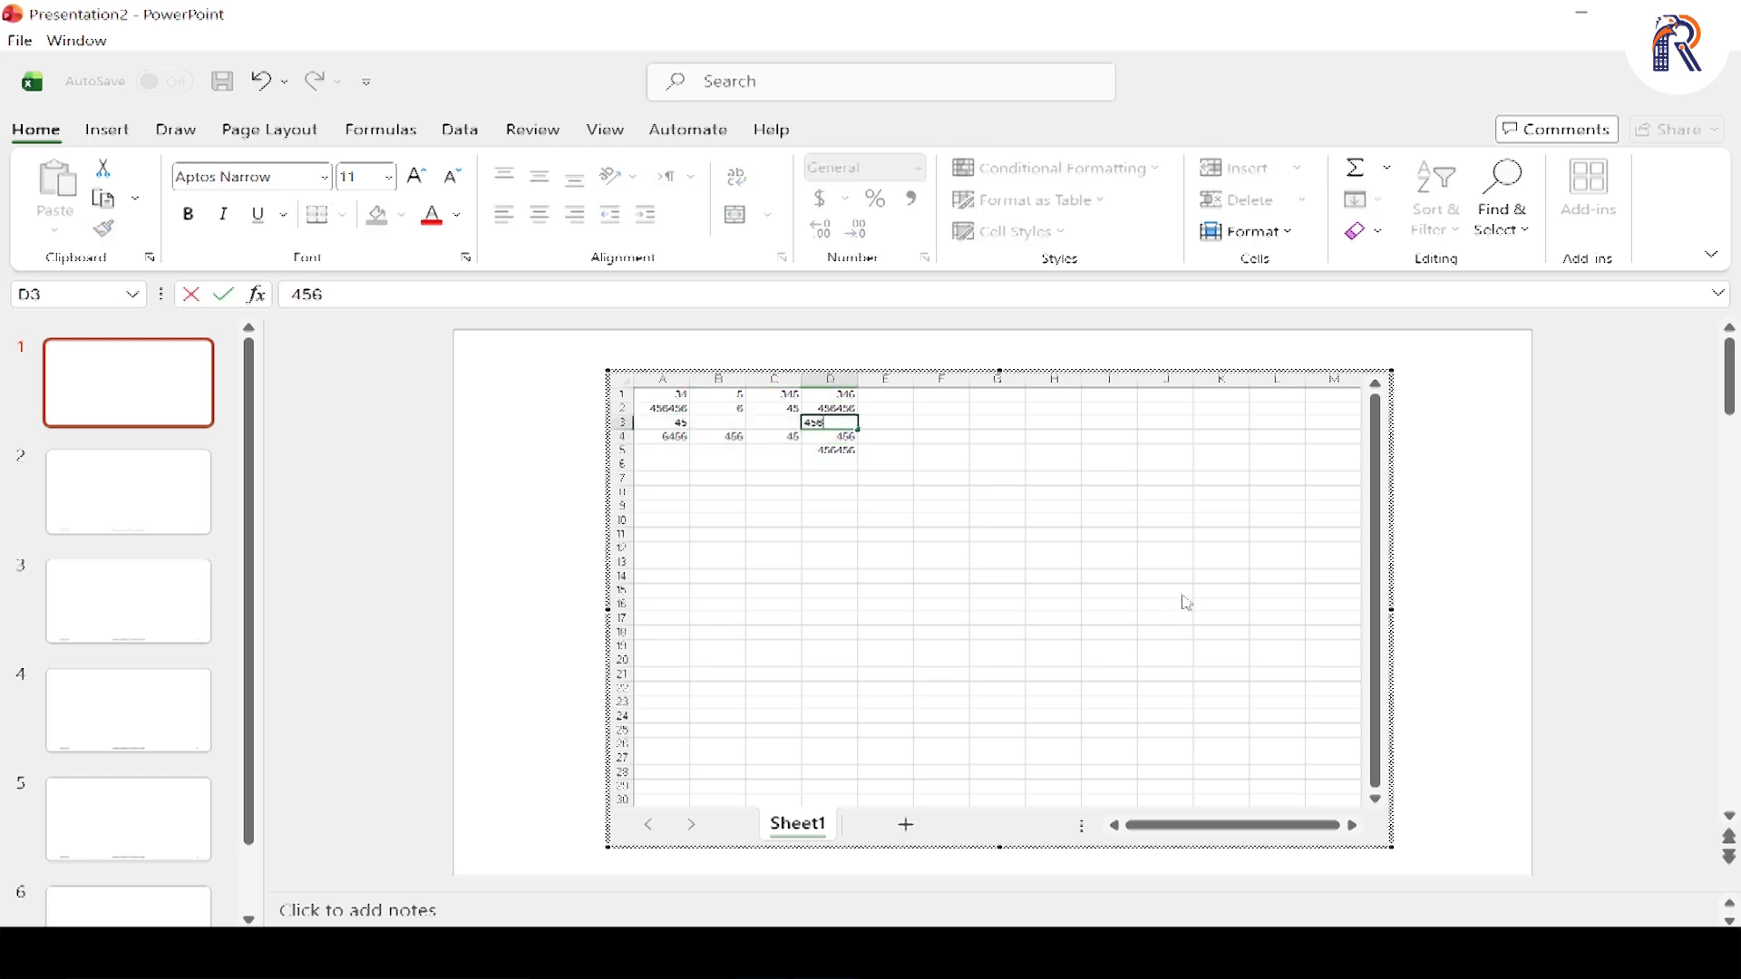
{"action": "key", "text": "Left"}
{"action": "type", "text": "456"}
{"action": "key", "text": "Left"}
{"action": "type", "text": "45645"}
{"action": "key", "text": "Down"}
{"action": "type", "text": "645"}
{"action": "key", "text": "Left"}
{"action": "type", "text": "6456"}
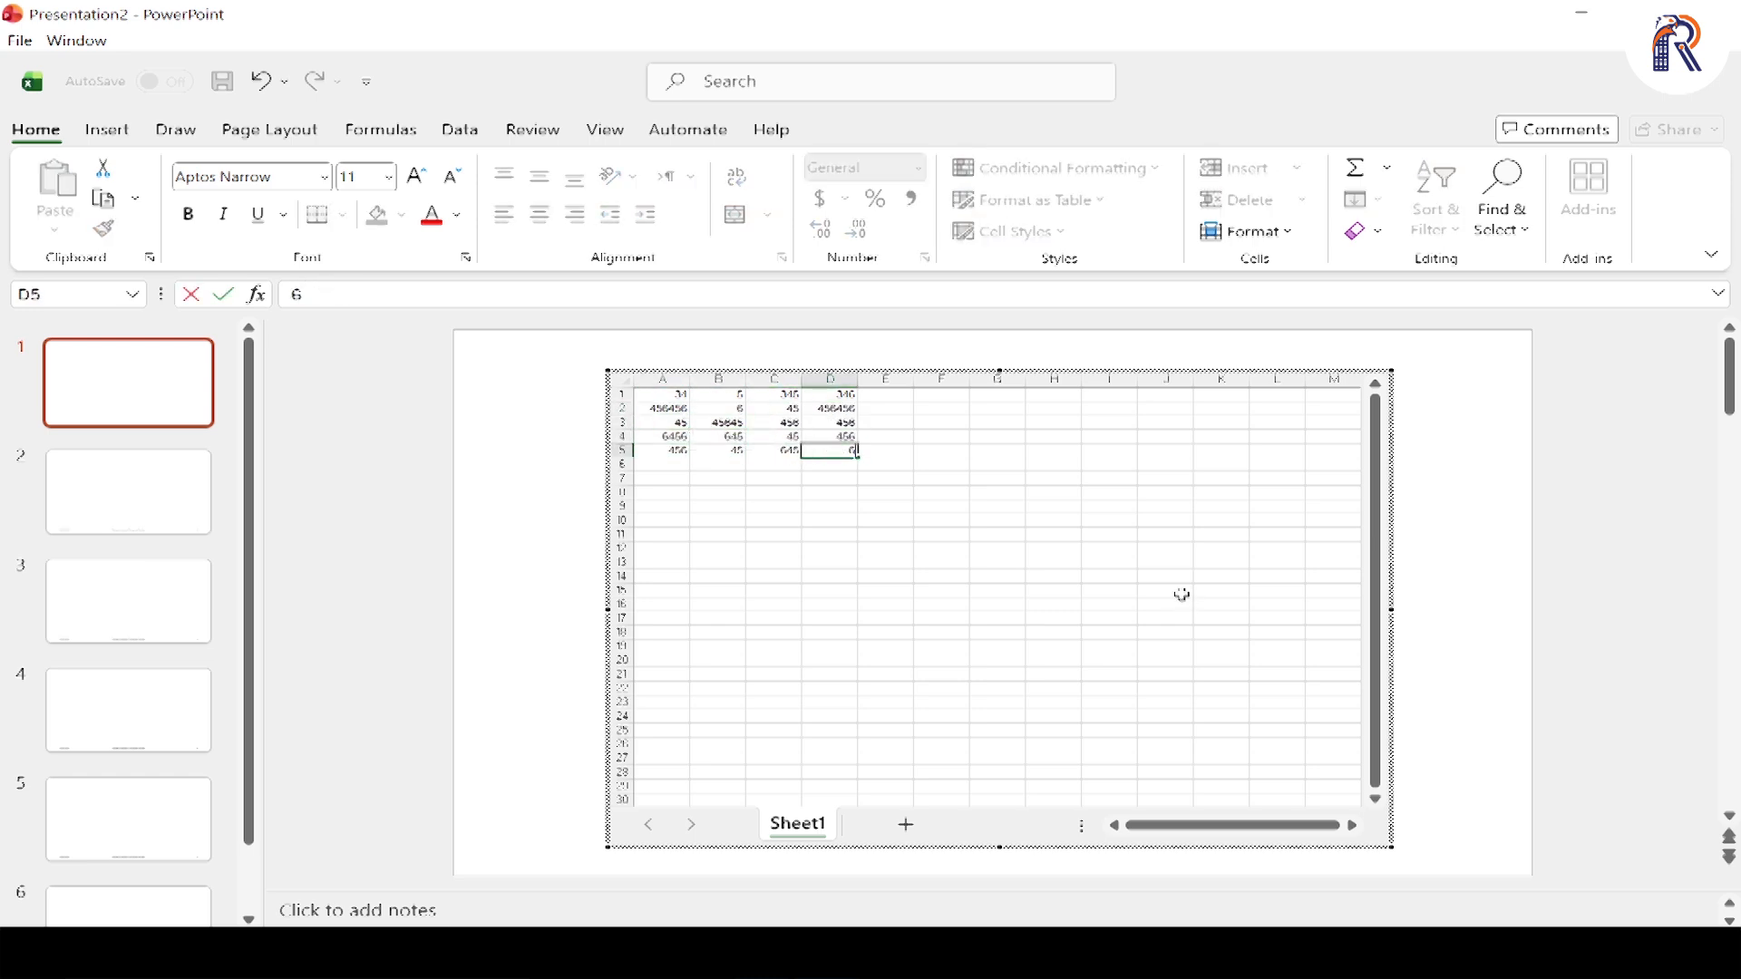
{"action": "key", "text": "Right"}
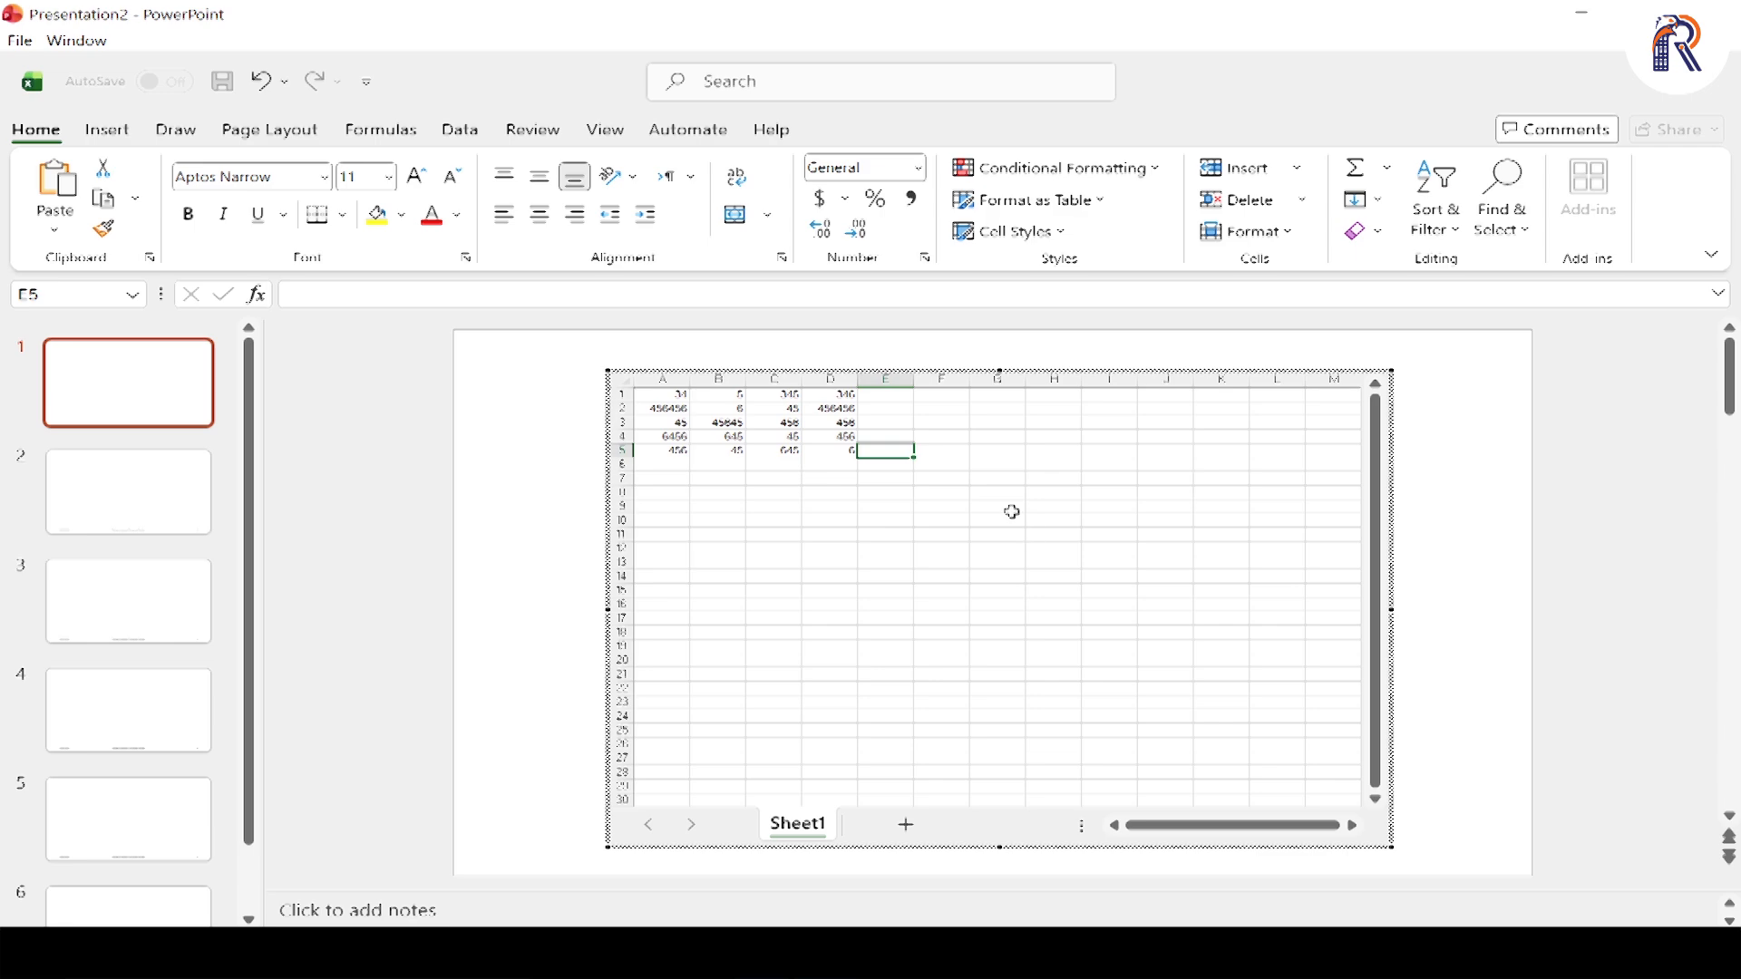
{"action": "key", "text": "Escape"}
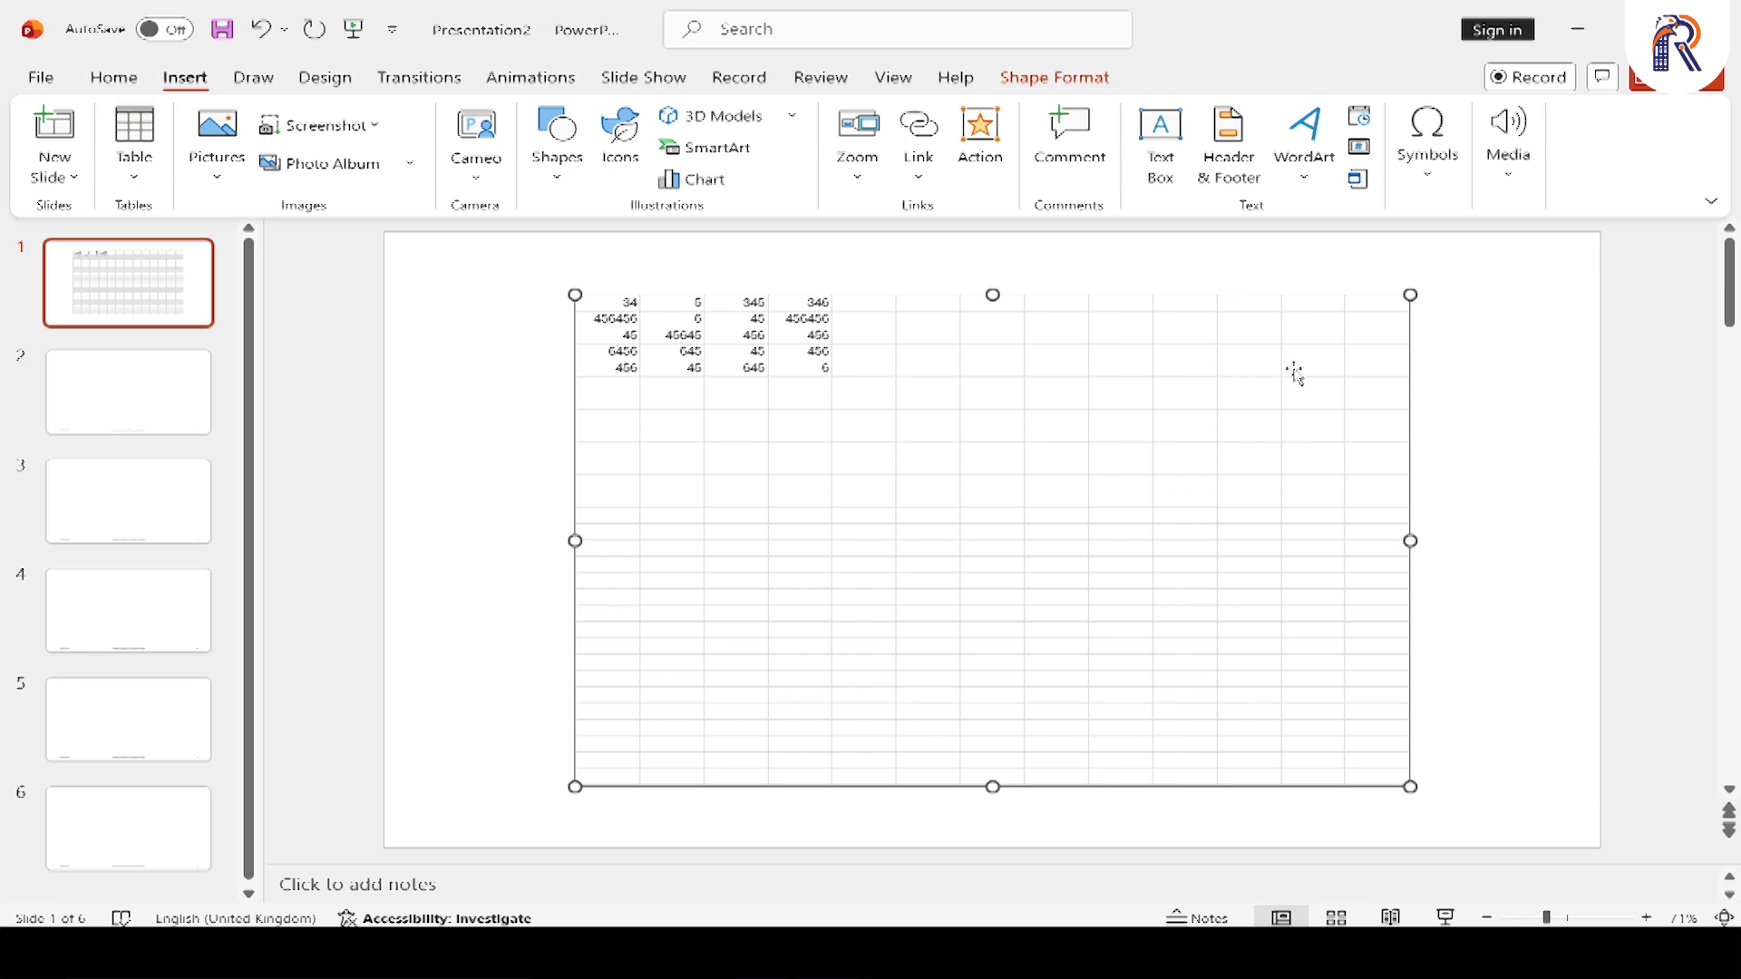
Reduce the embedded worksheet's visible area to columns A to E and rows 1 to 7, and apply All Borders to A1:D5
{"action": "double_click", "coordinate": [1089, 467]}
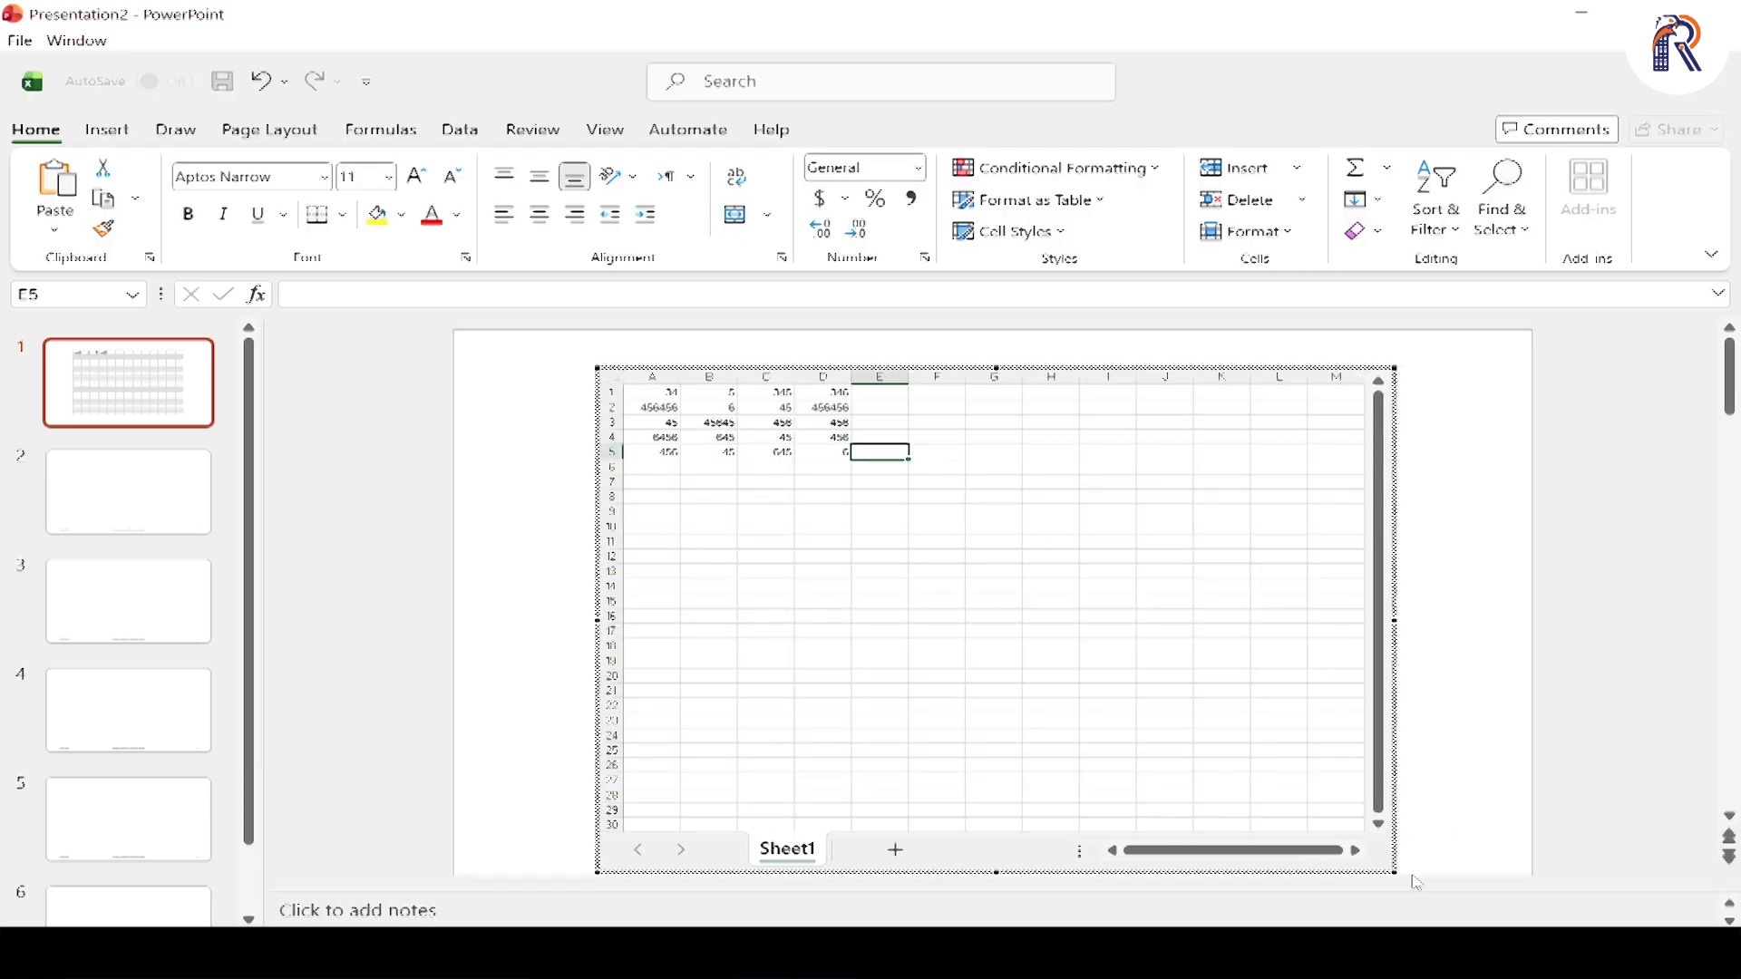
{"action": "left_click_drag", "start_coordinate": [1400, 881], "coordinate": [958, 534]}
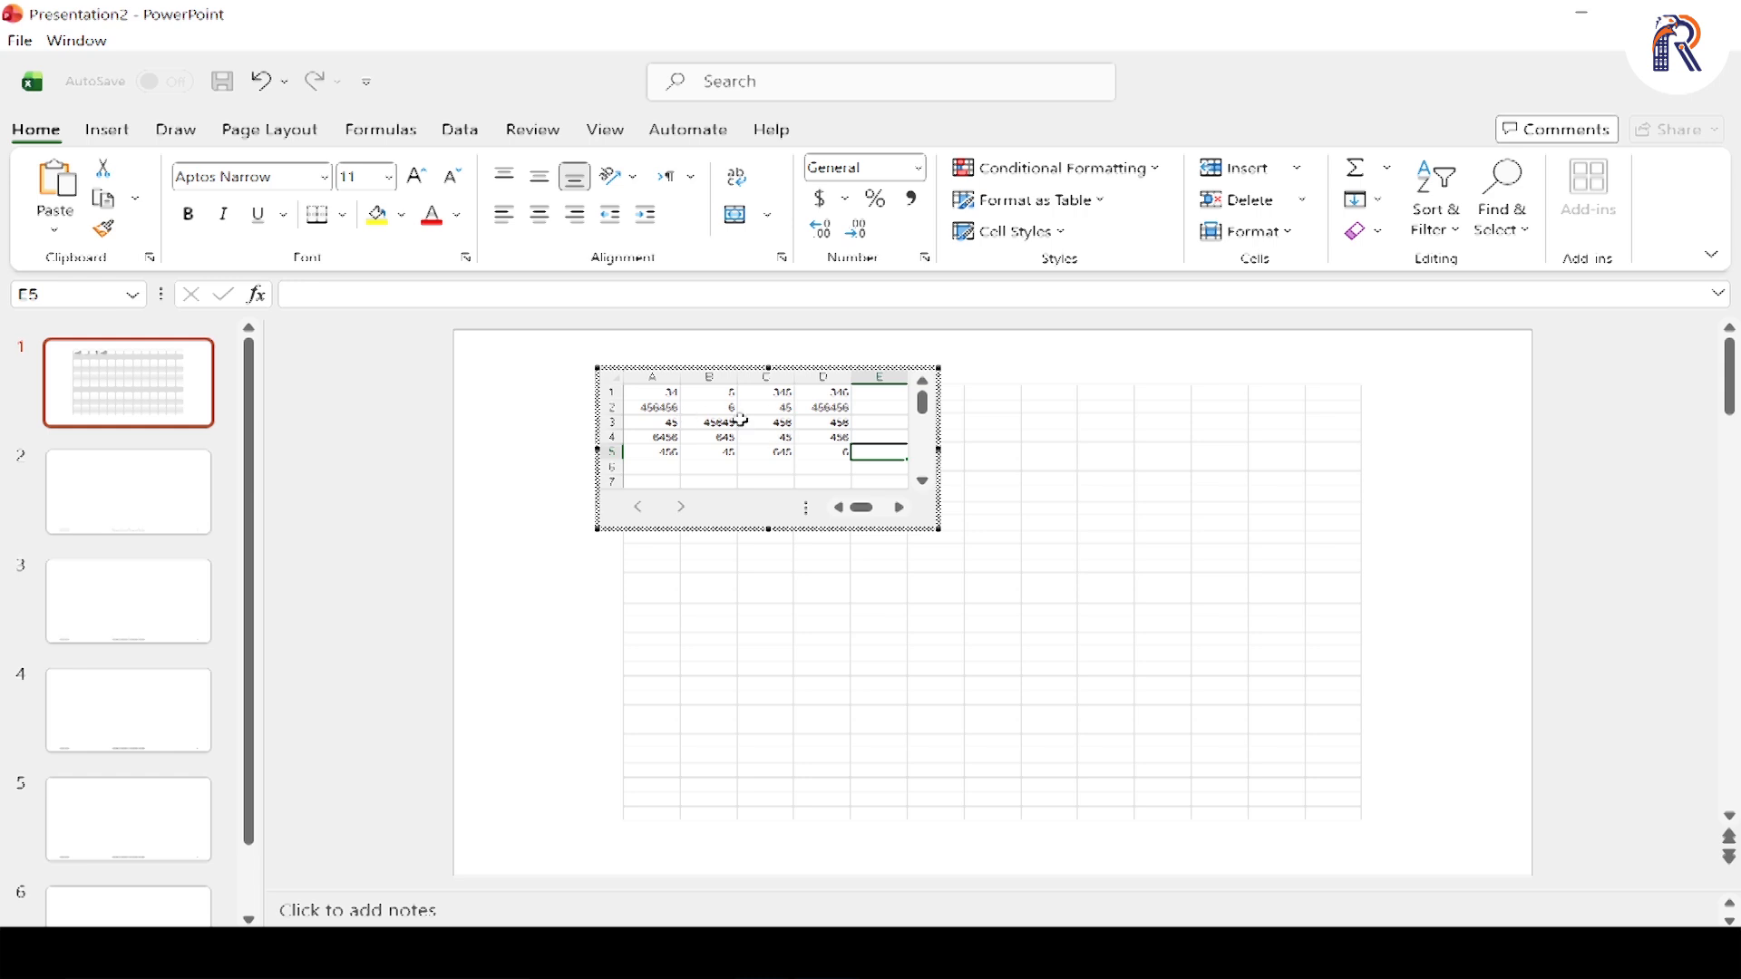
{"action": "left_click_drag", "start_coordinate": [655, 391], "coordinate": [832, 450]}
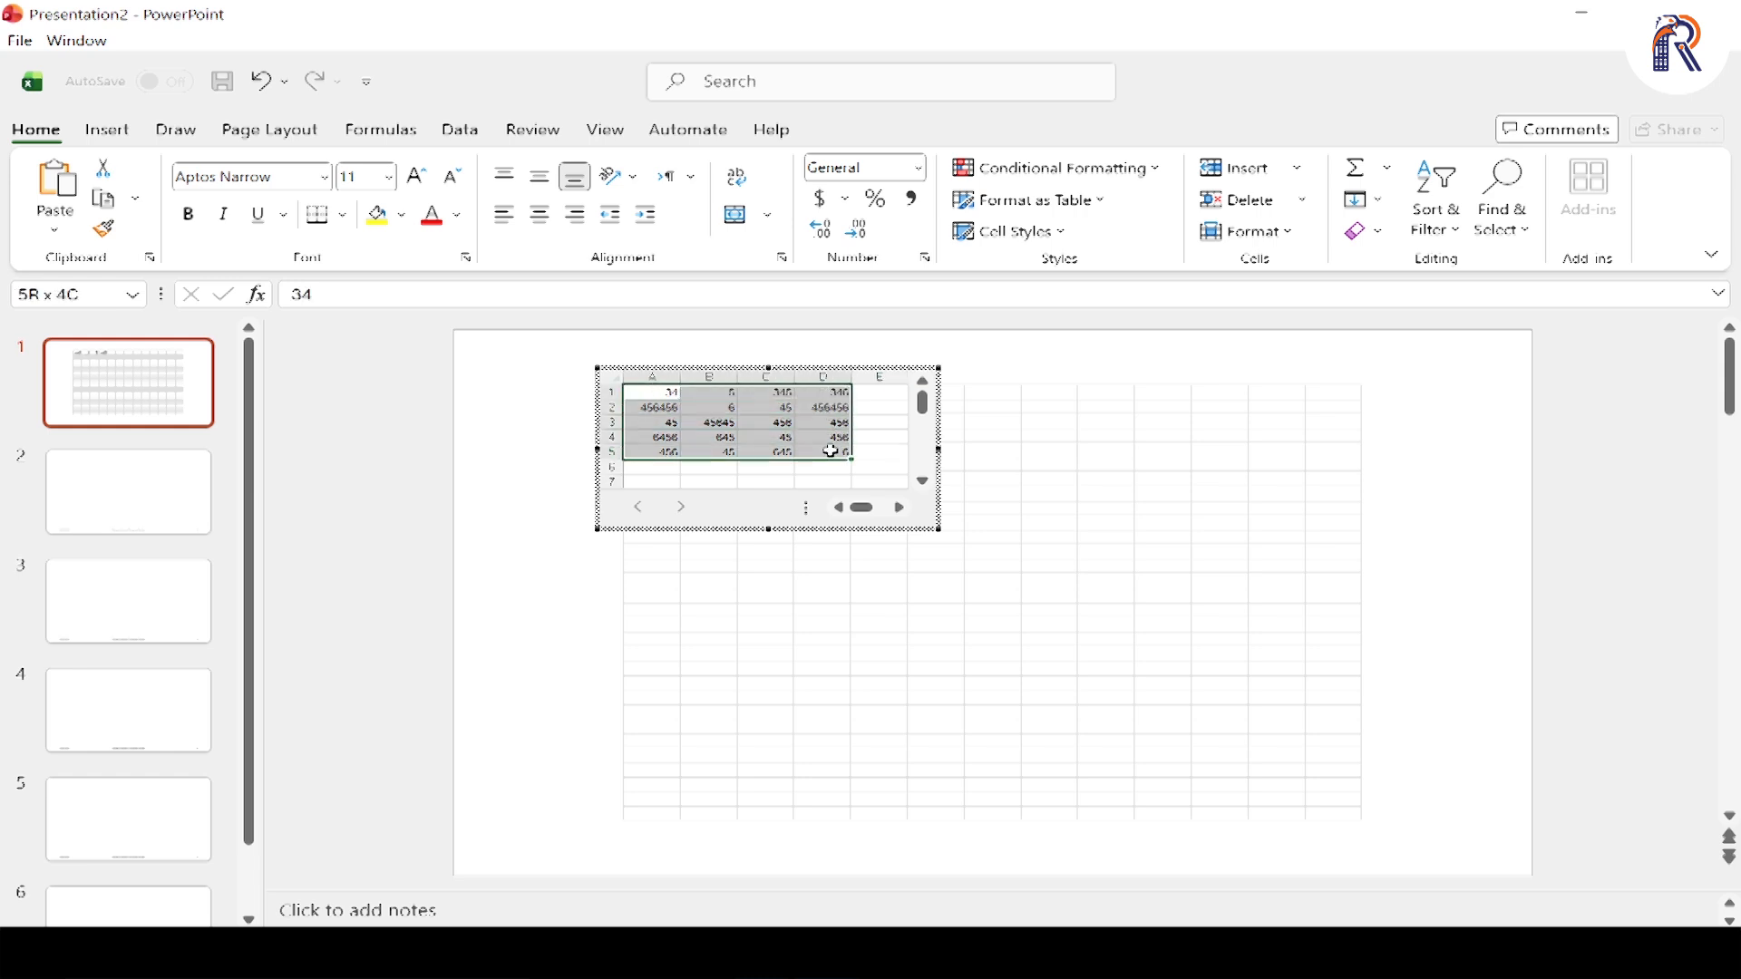
{"action": "left_click_drag", "start_coordinate": [832, 450], "coordinate": [831, 451]}
{"action": "left_click", "coordinate": [342, 215]}
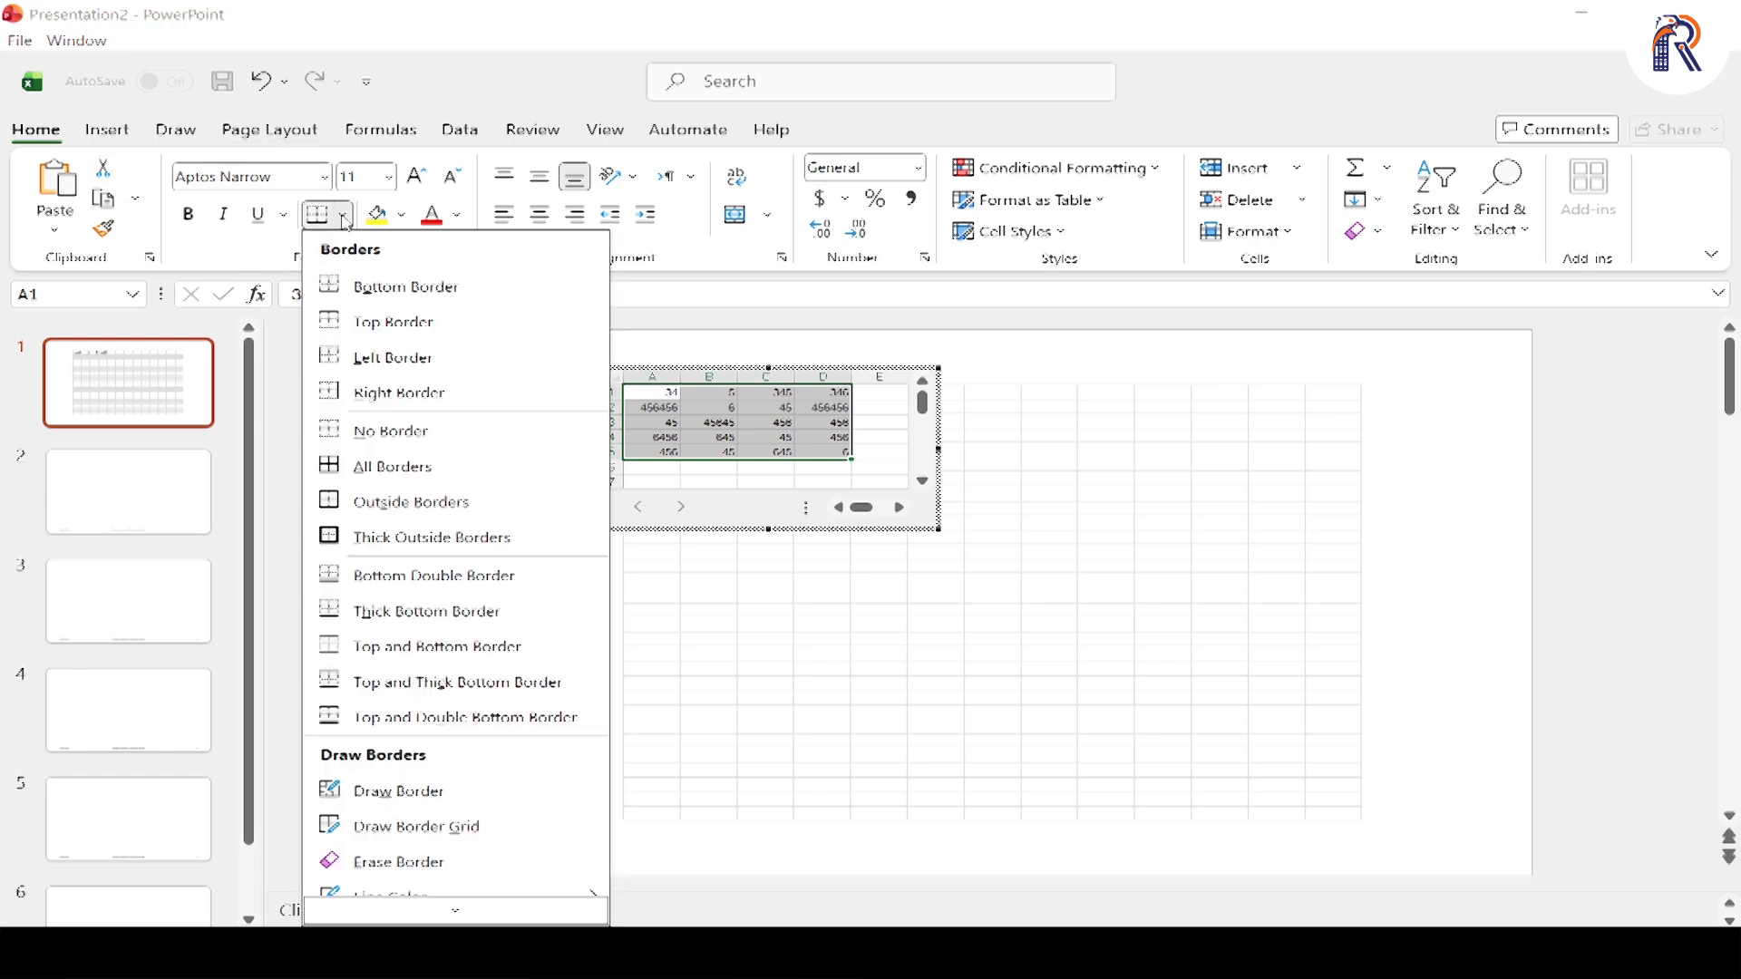
{"action": "left_click", "coordinate": [389, 468]}
{"action": "left_click", "coordinate": [712, 422]}
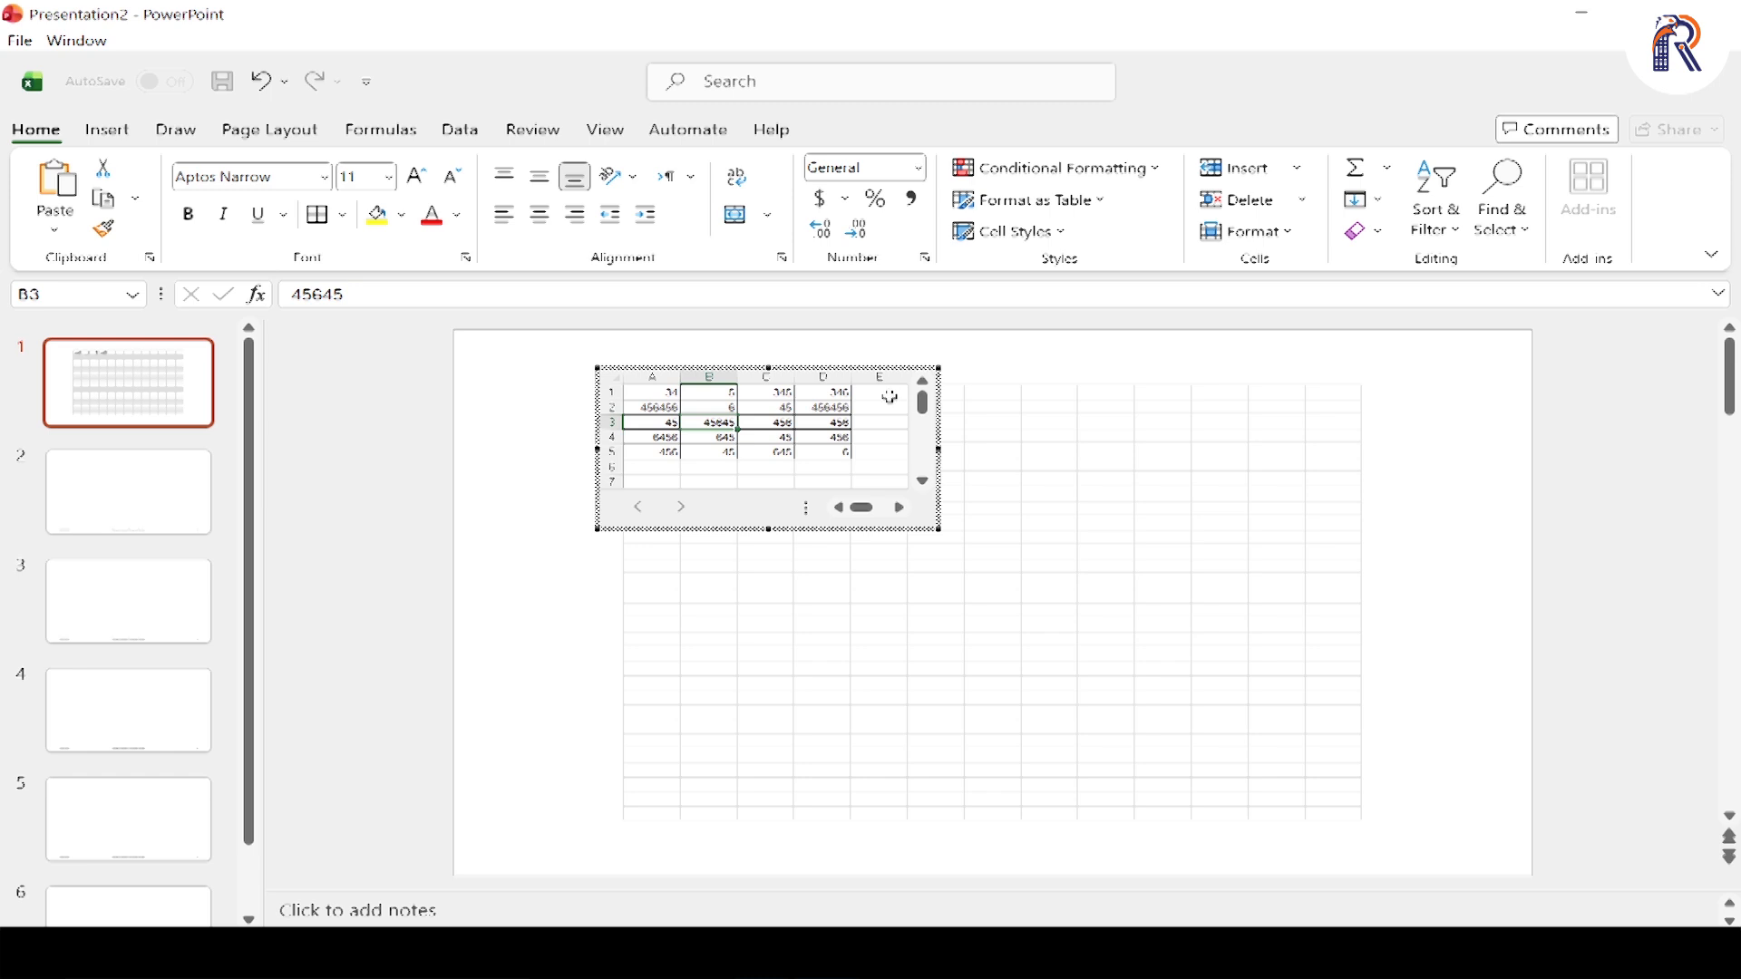
{"action": "key", "text": "Escape"}
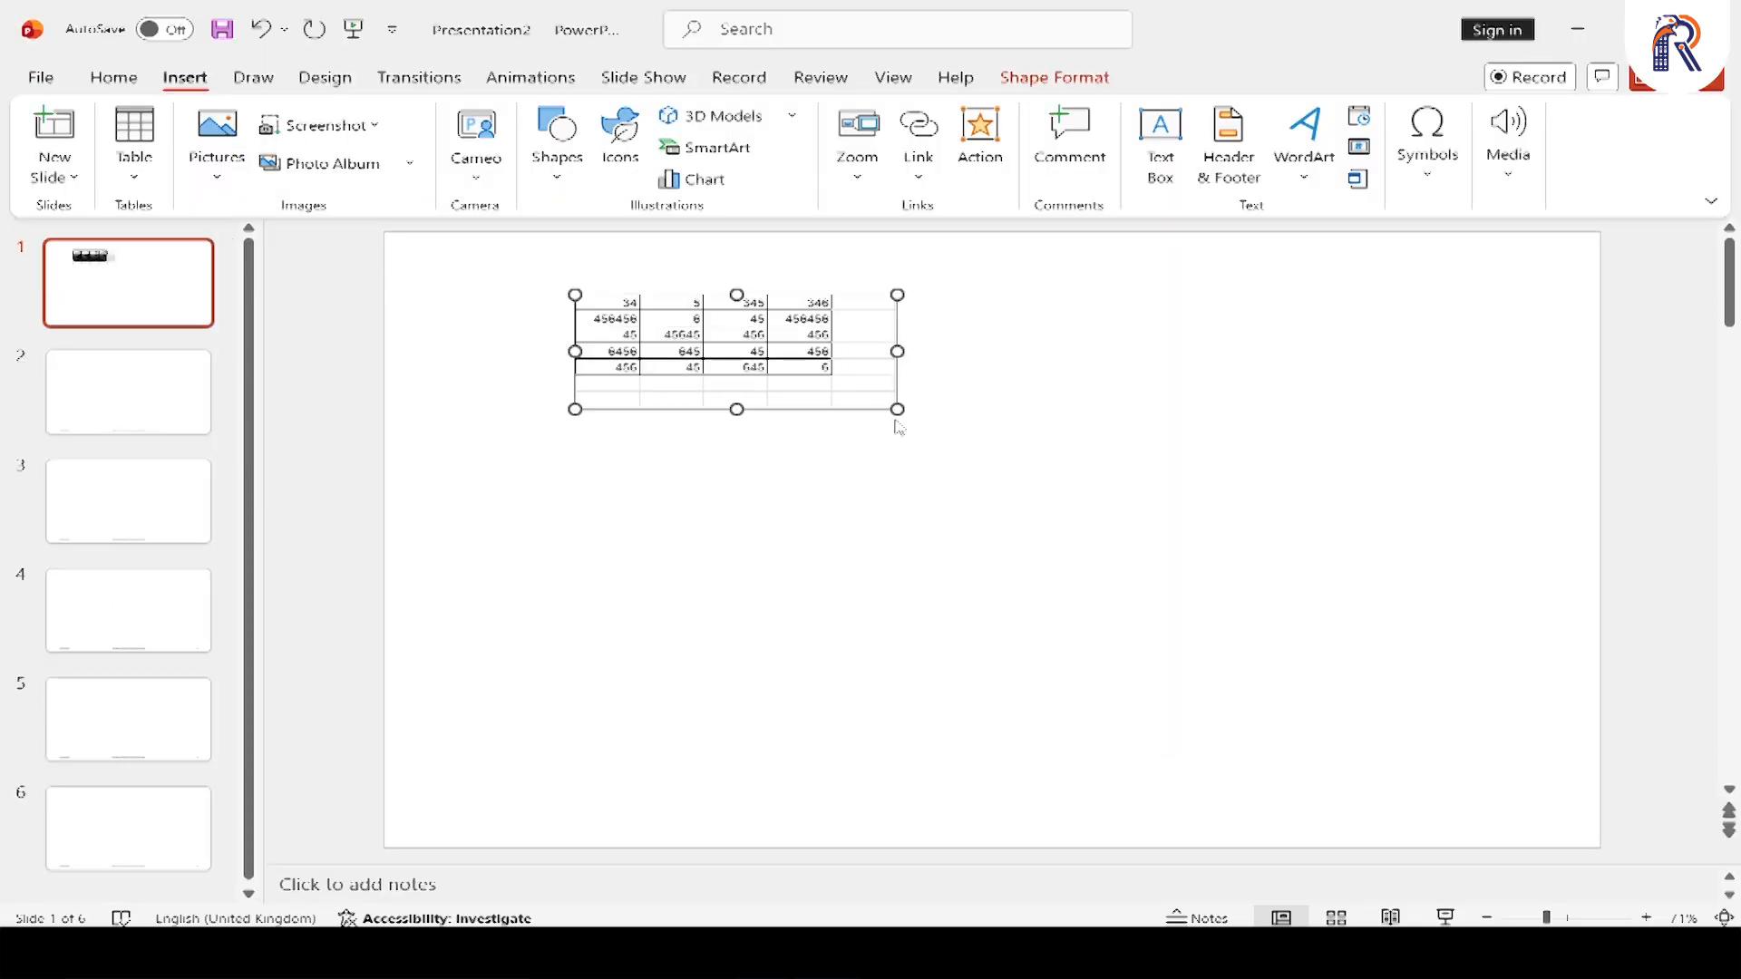
{"action": "left_click", "coordinate": [1042, 536]}
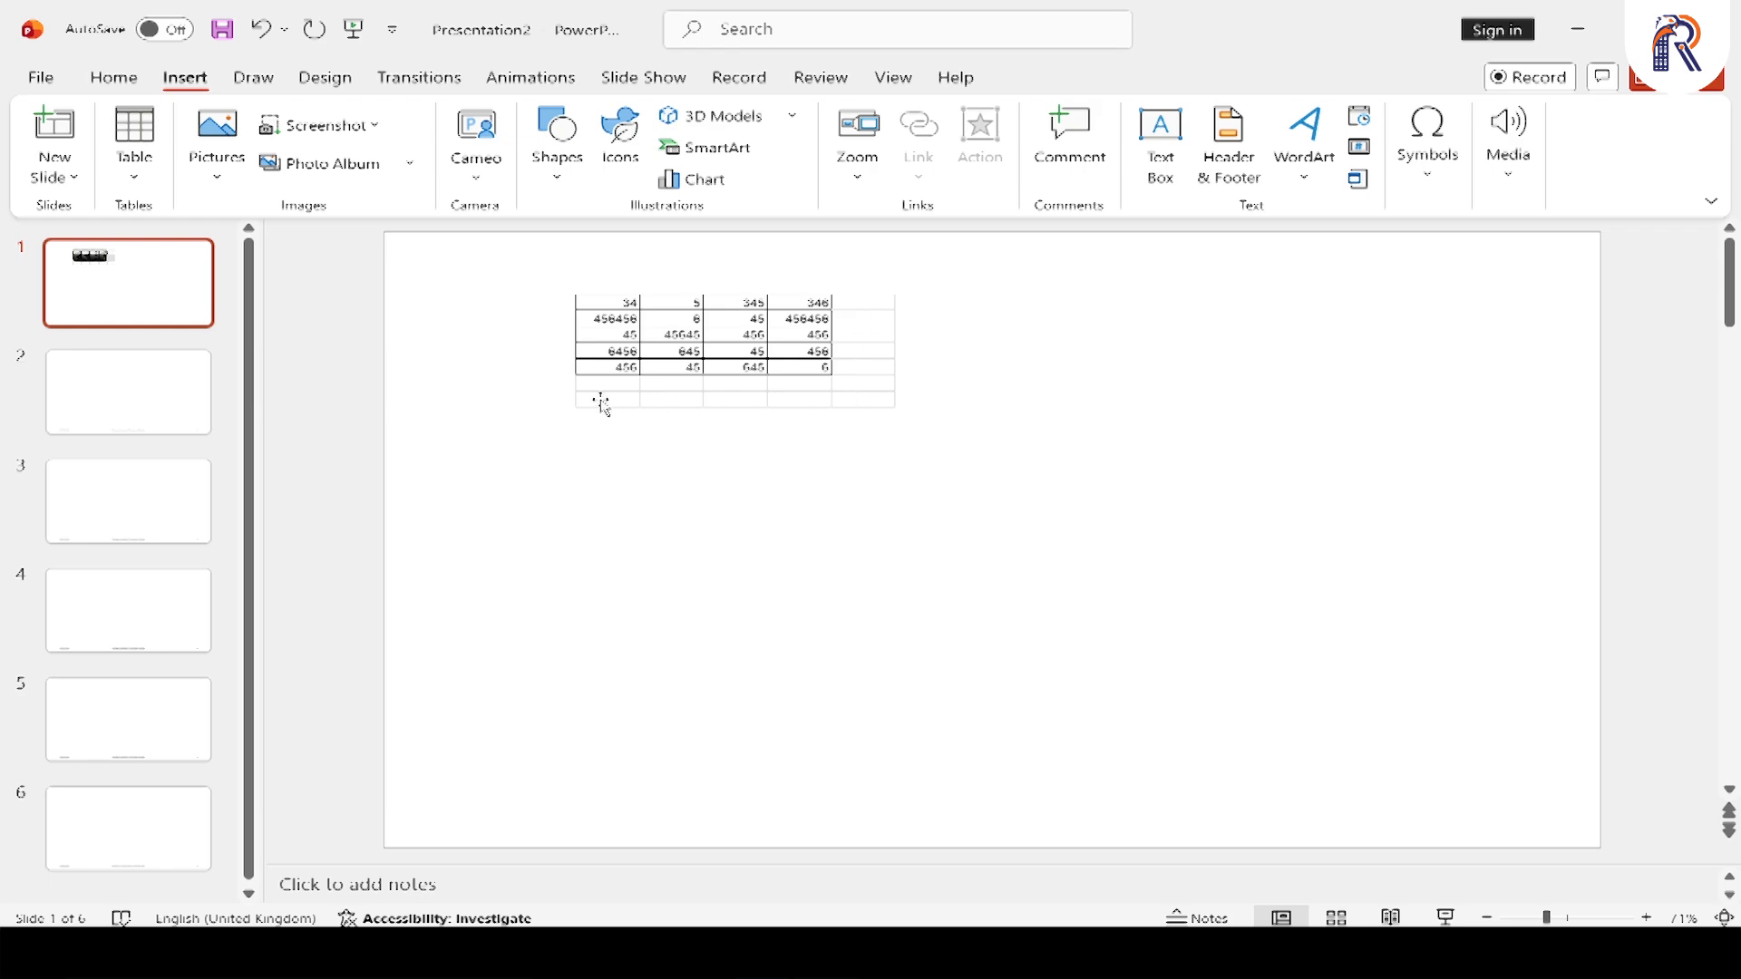
Turn off the gridlines in the embedded worksheet, then return to the slide with nothing selected
{"action": "left_click", "coordinate": [732, 345]}
{"action": "double_click", "coordinate": [733, 343]}
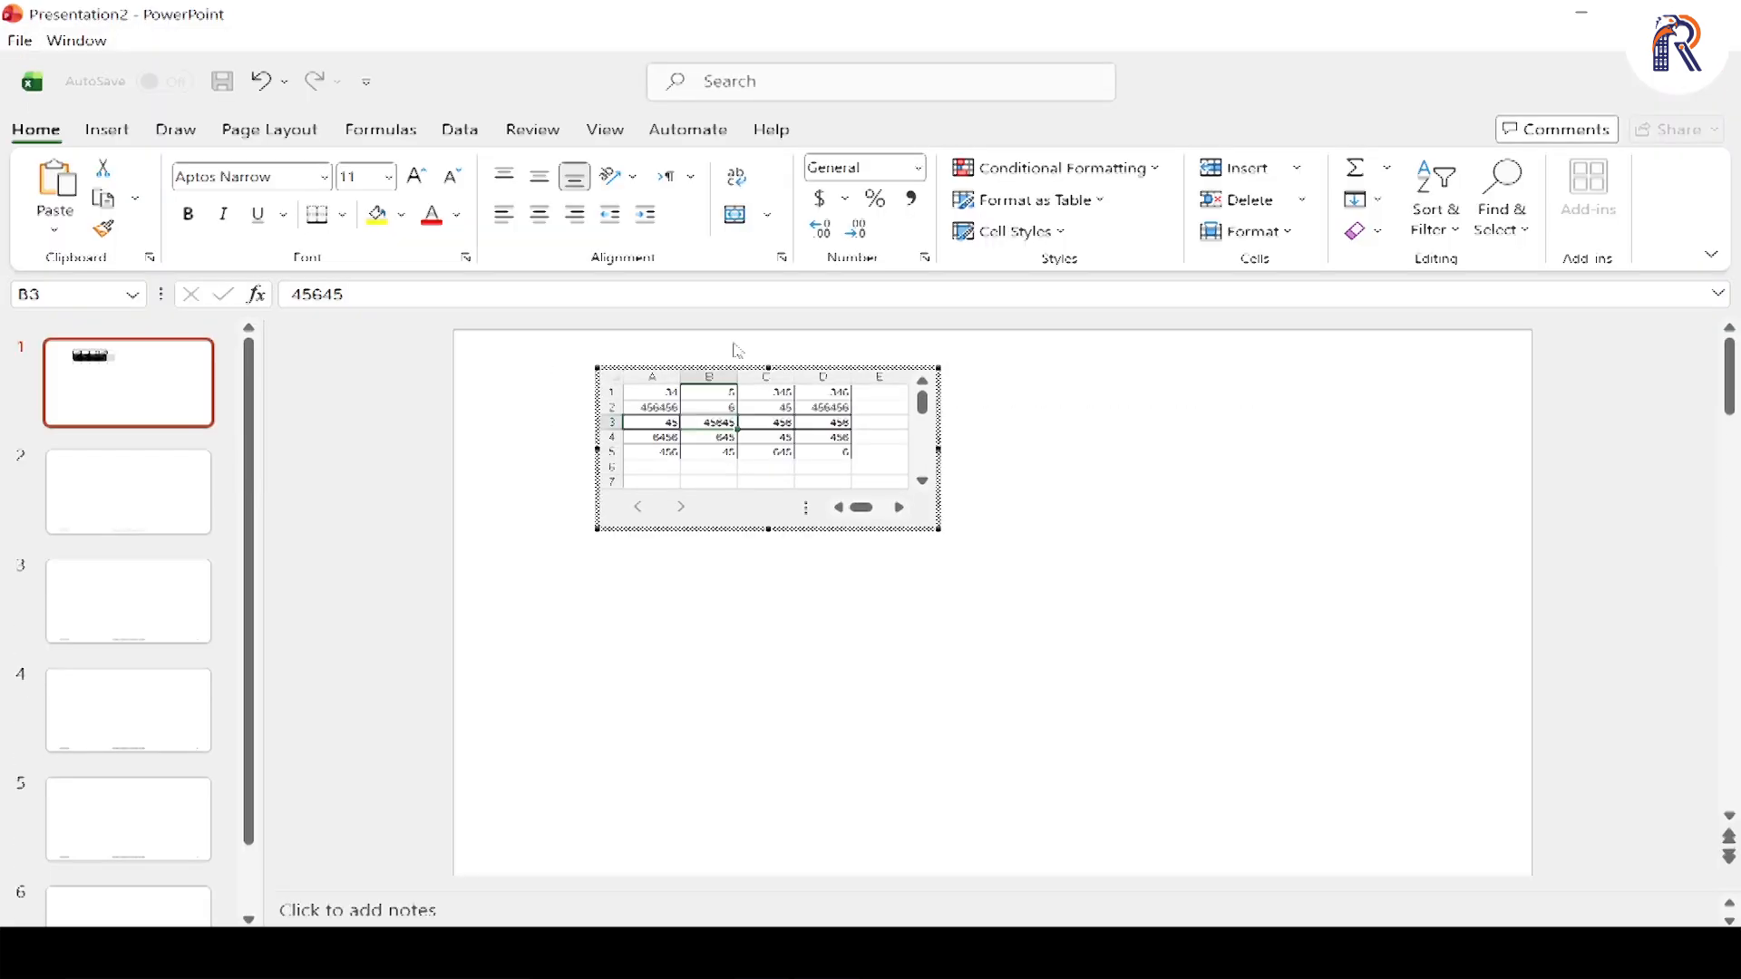
{"action": "left_click", "coordinate": [618, 132]}
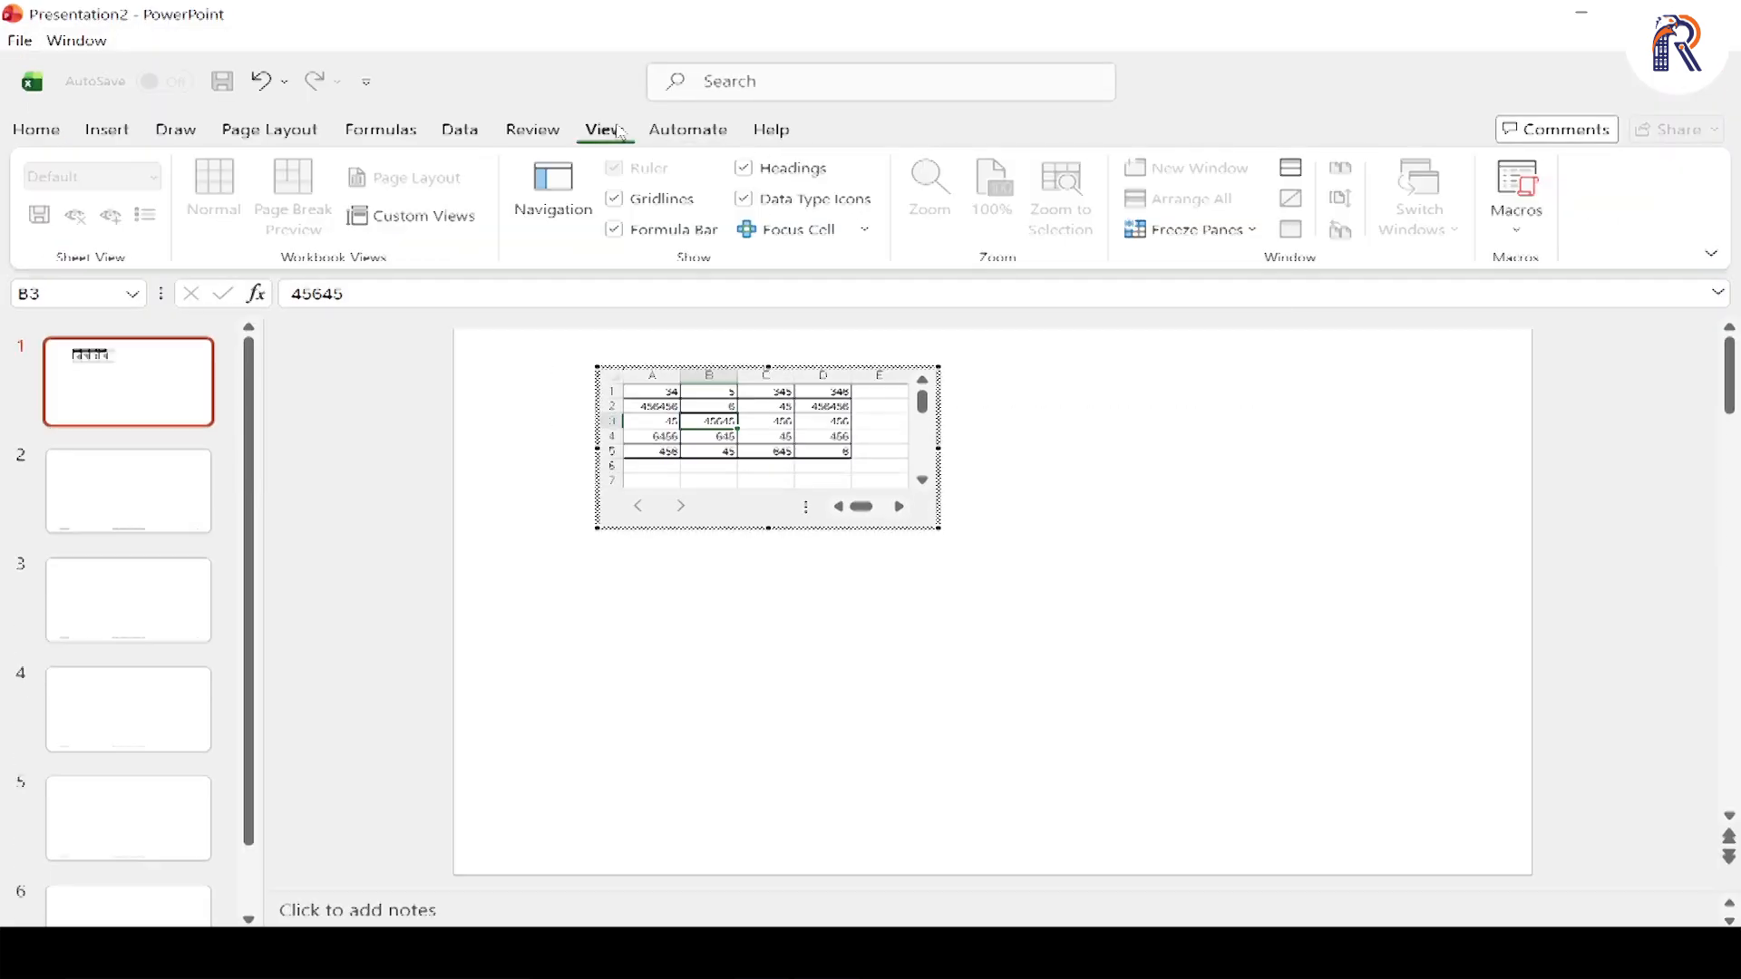
{"action": "left_click", "coordinate": [622, 203]}
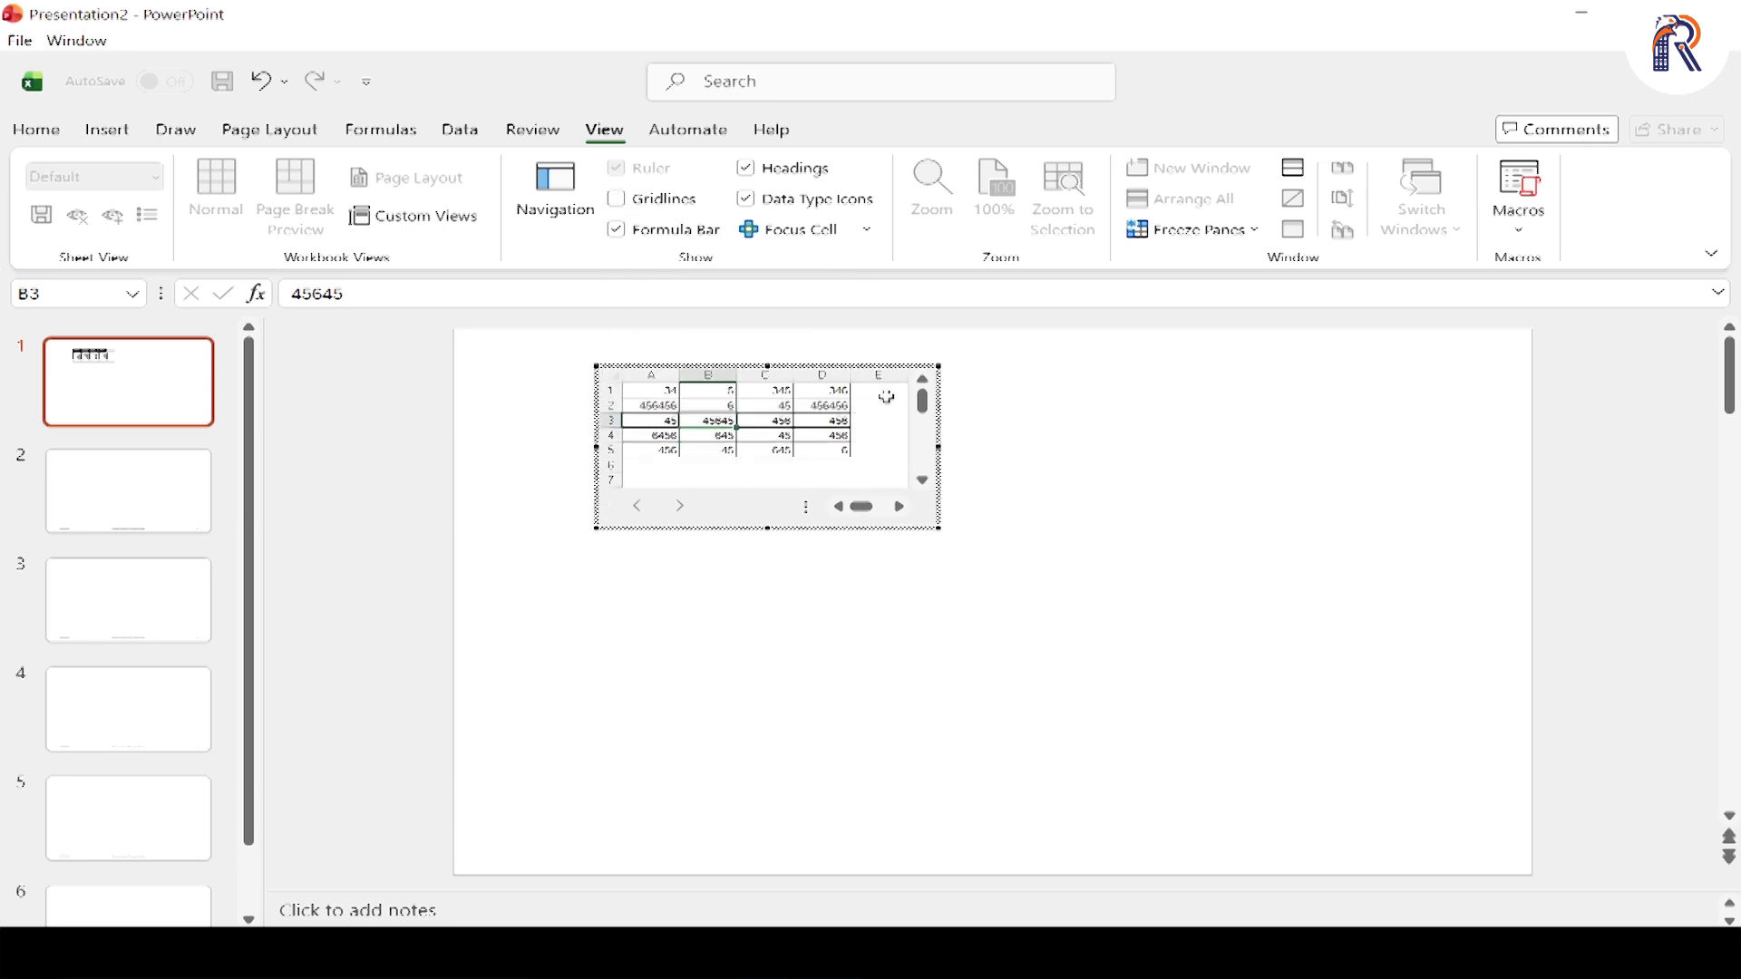
{"action": "left_click_drag", "start_coordinate": [887, 398], "coordinate": [646, 472]}
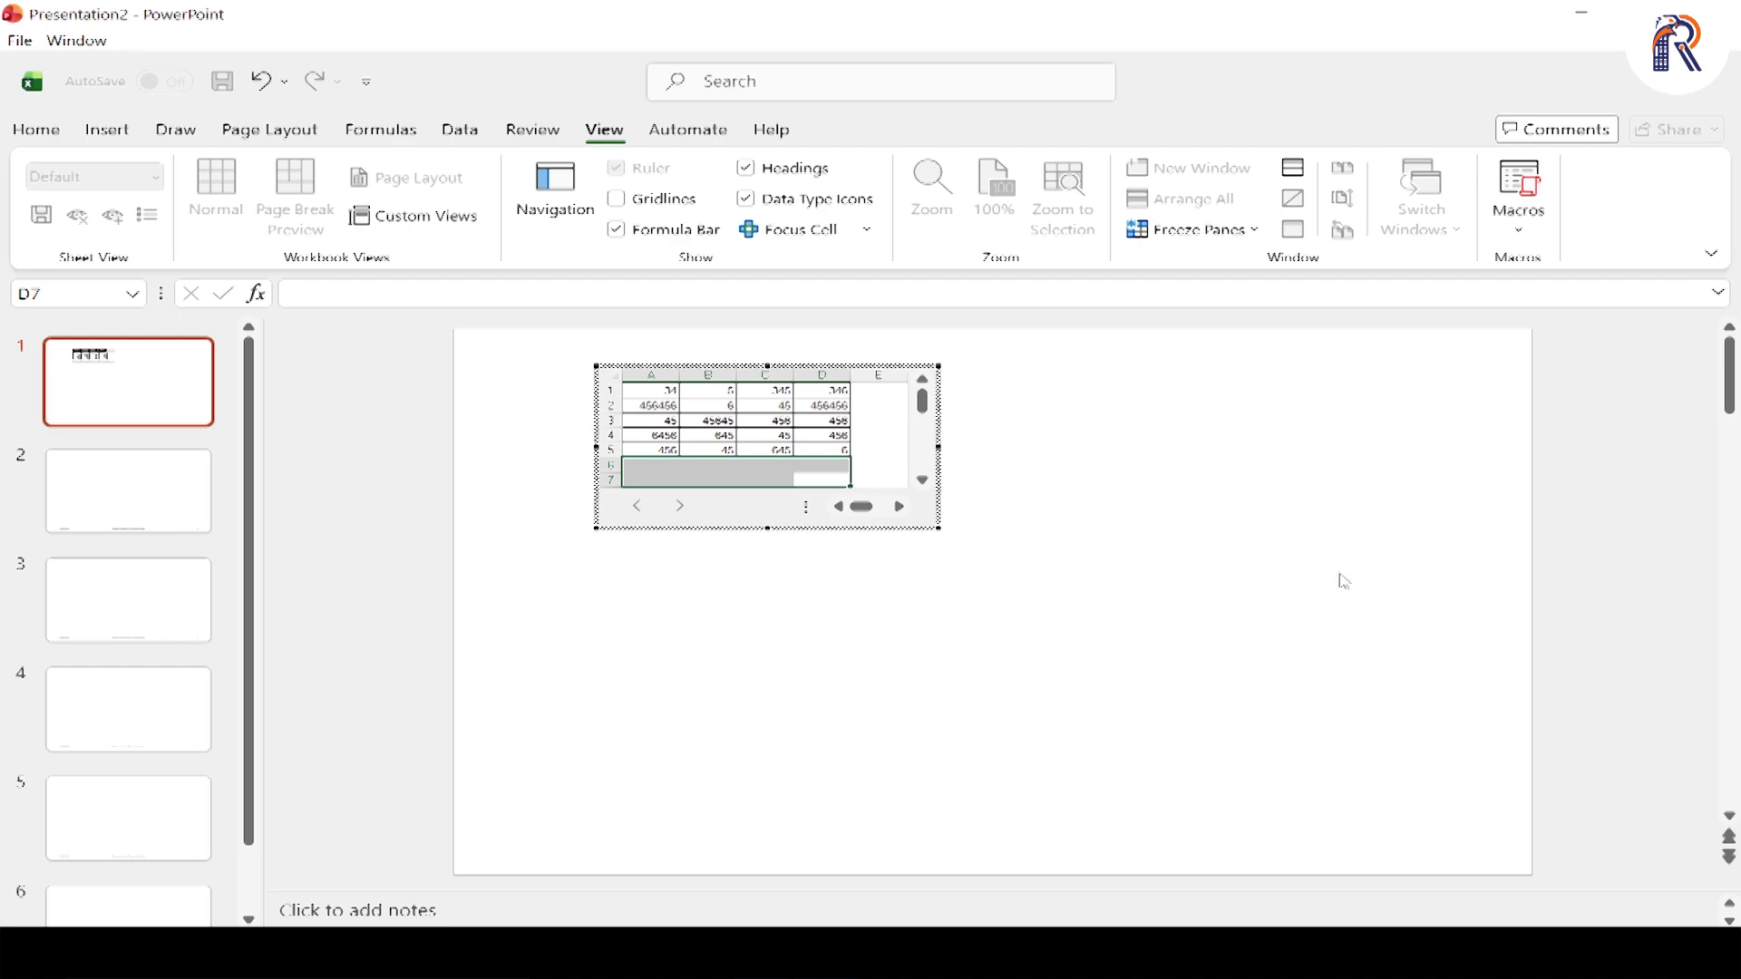
{"action": "left_click", "coordinate": [1345, 582]}
{"action": "left_click", "coordinate": [1274, 572]}
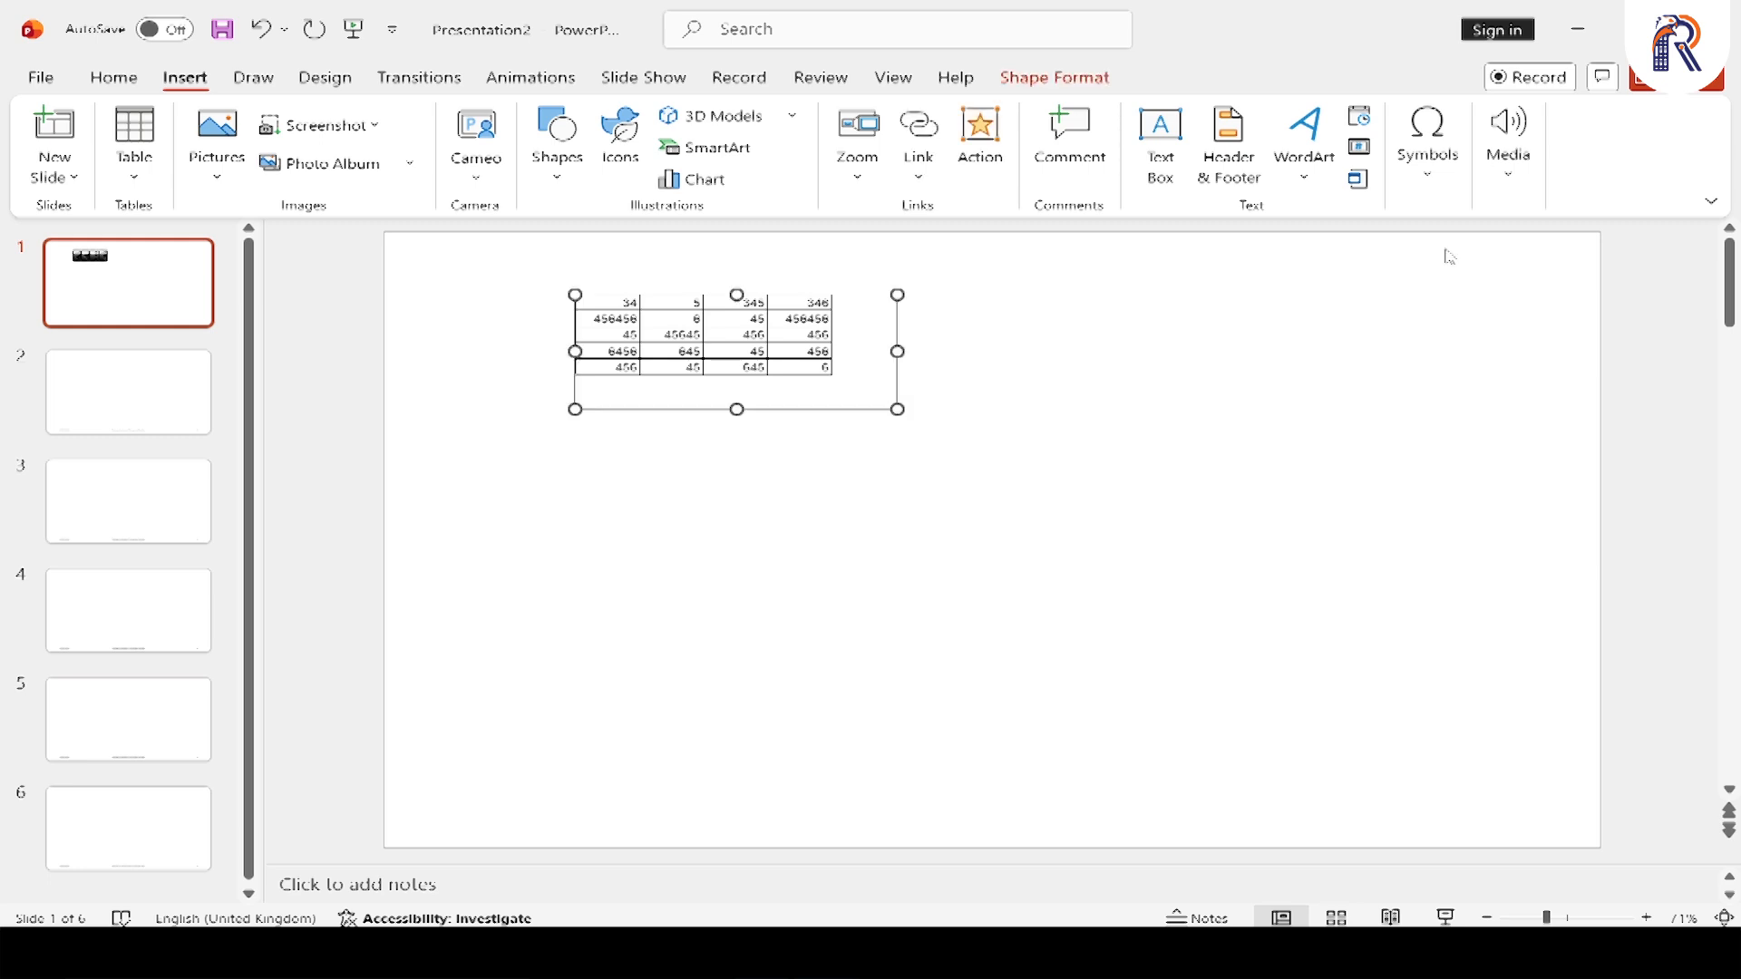
{"action": "left_click", "coordinate": [1449, 257]}
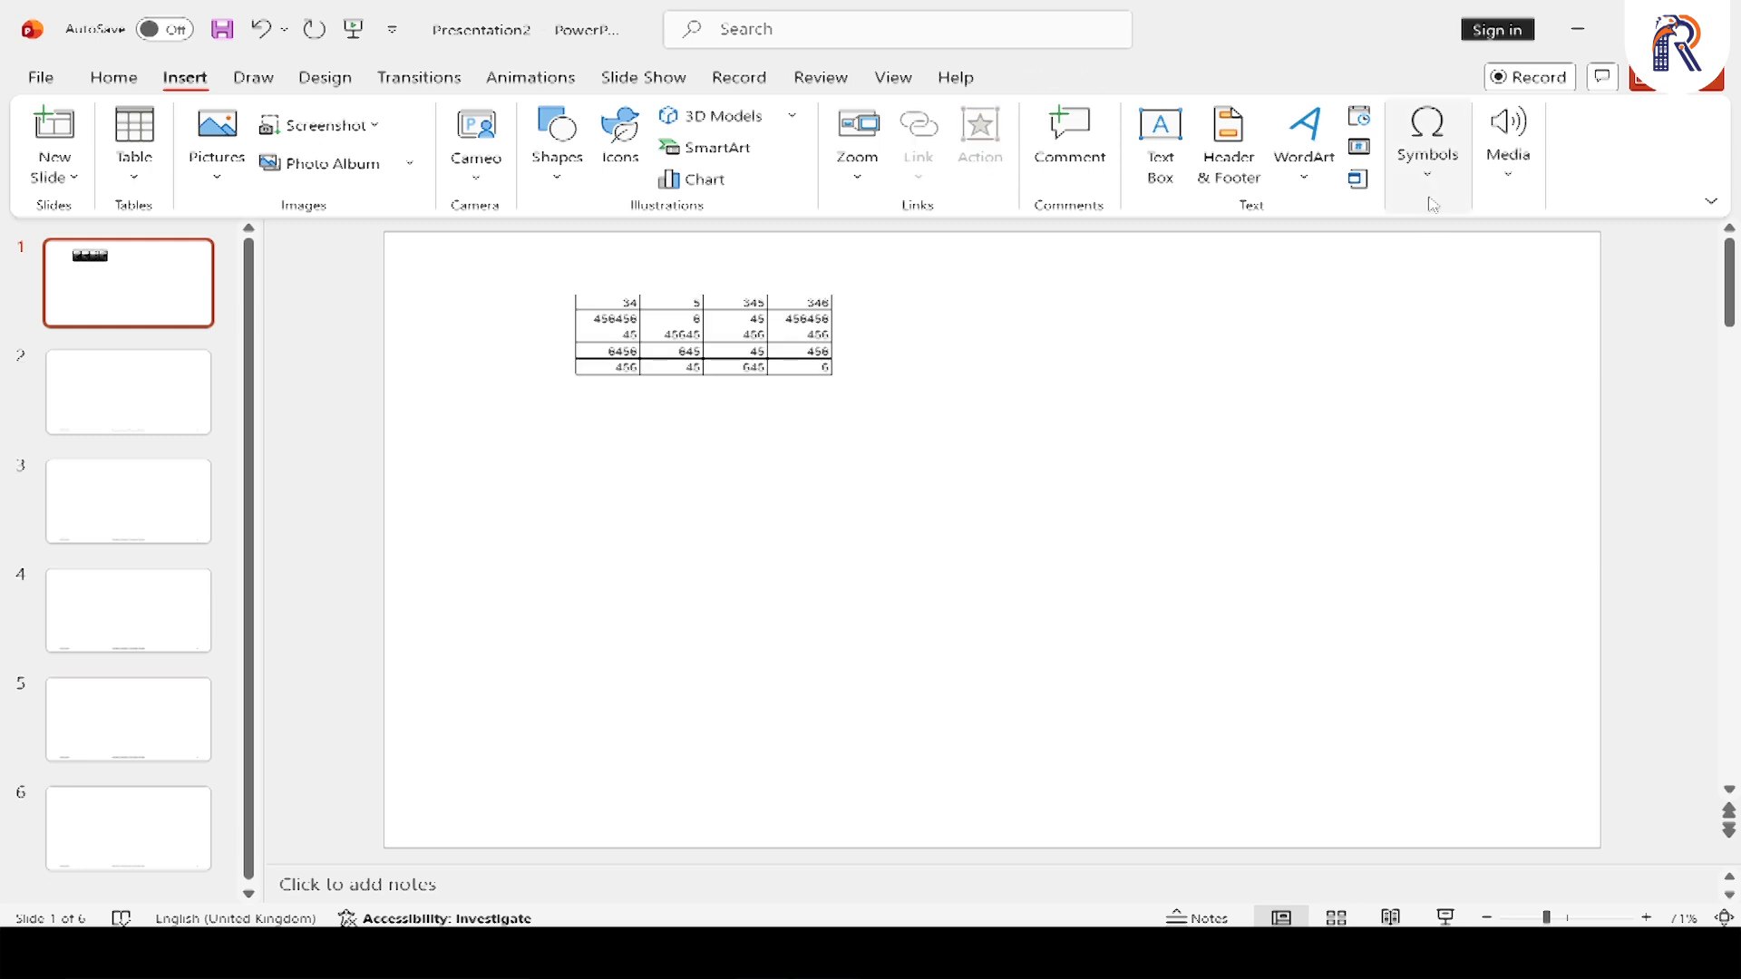